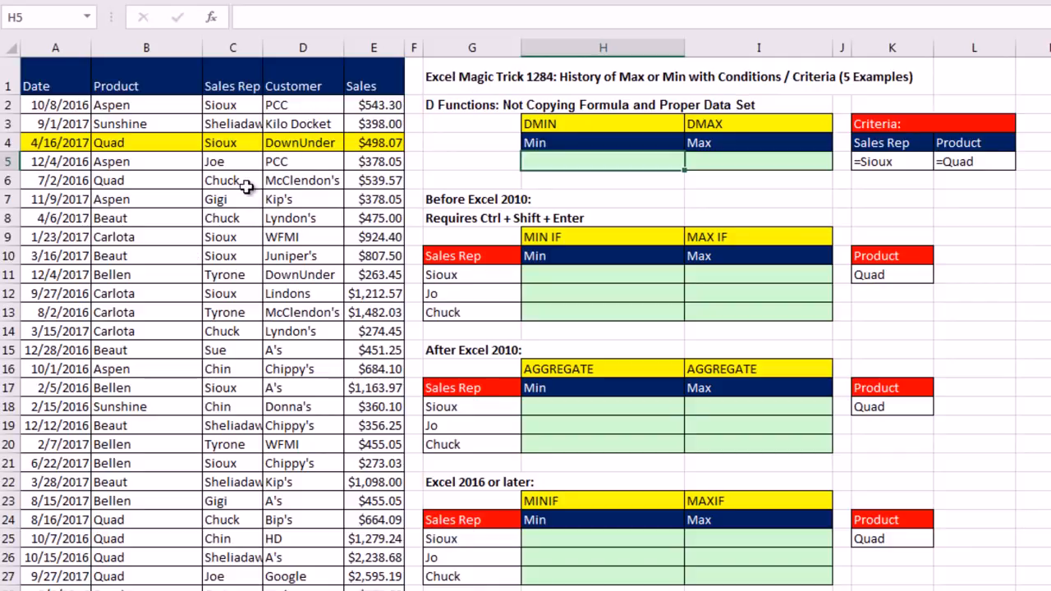
drag(387, 110, 396, 427)
click(580, 160)
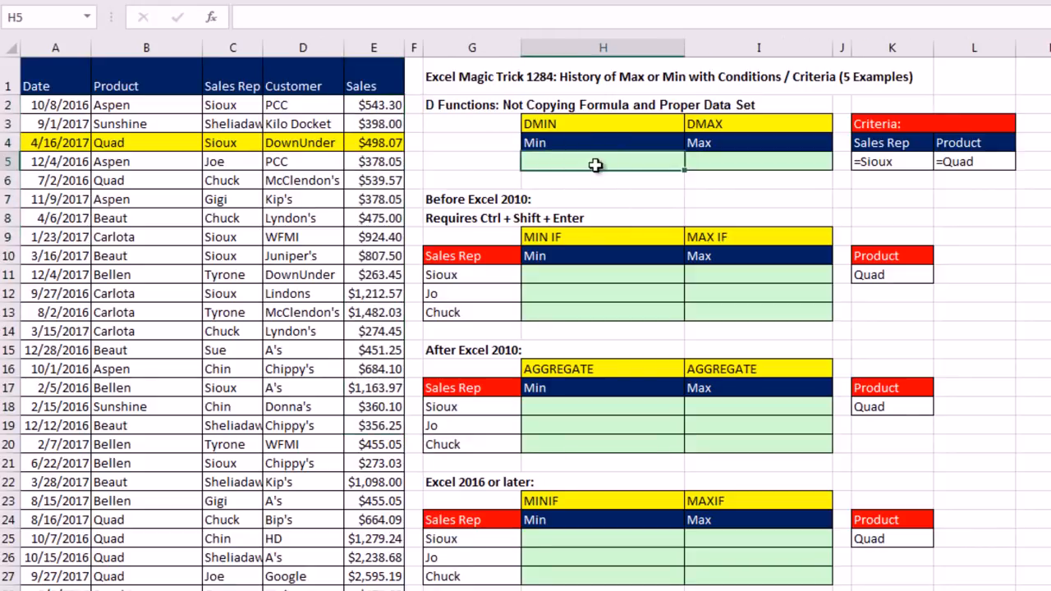
click(717, 159)
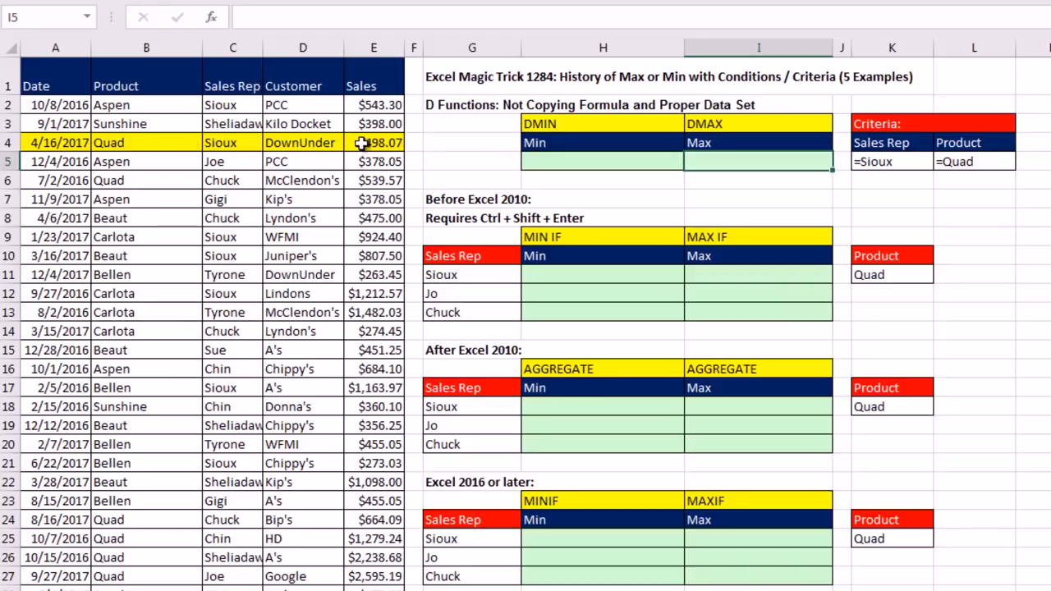
Start a DMIN formula in H5 with the full data set A1:E397, including headers, as the database argument
click(558, 164)
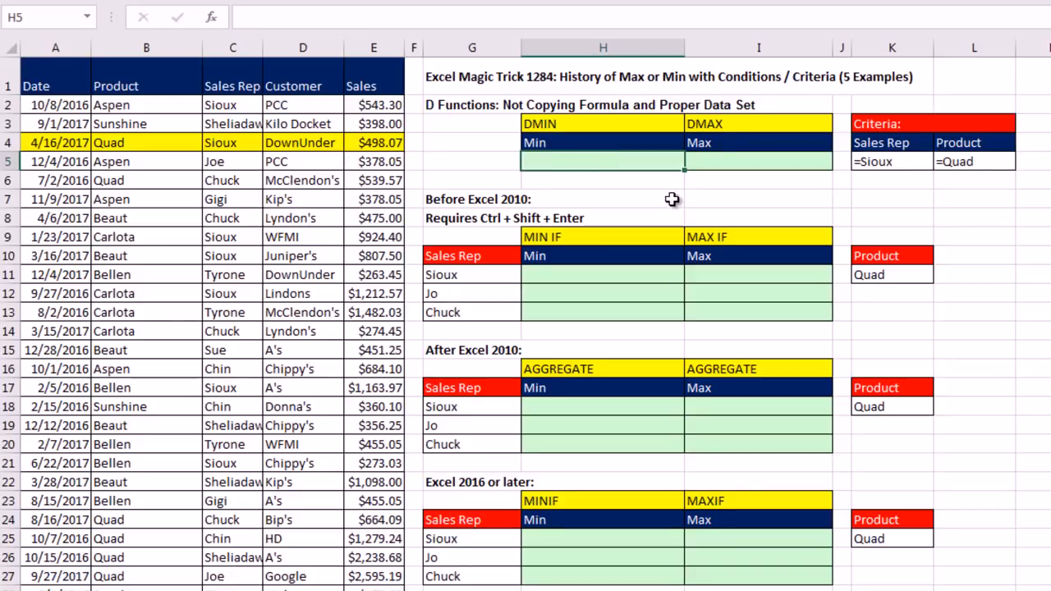
text(=dm)
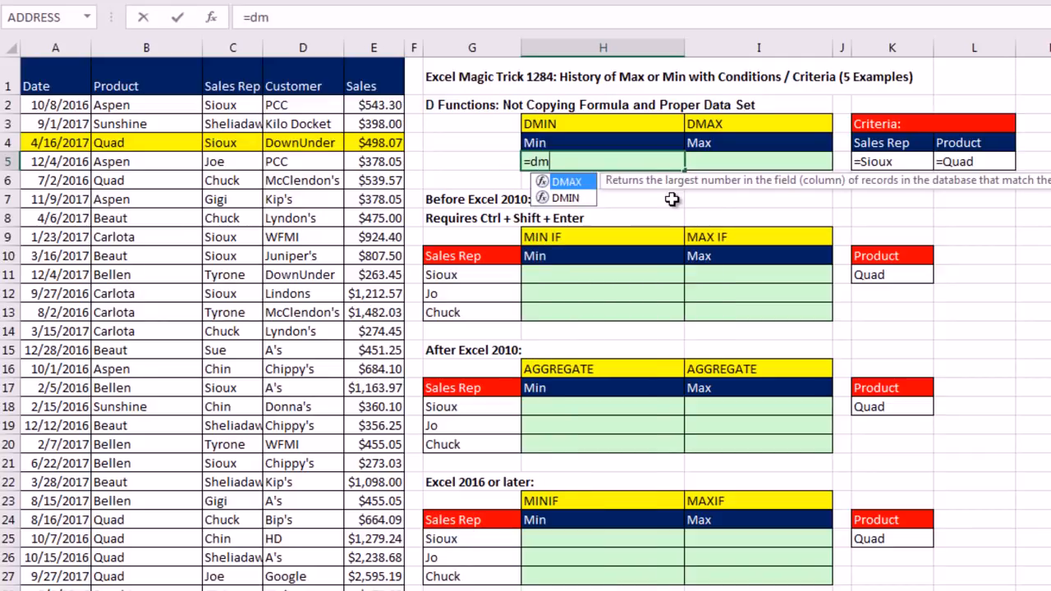
key(Down)
key(Tab)
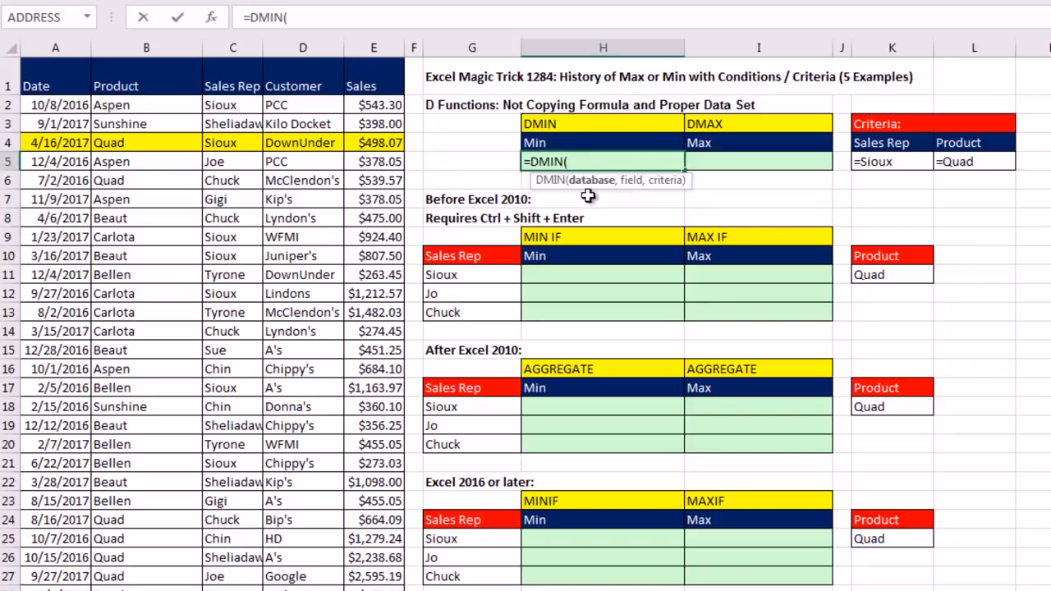
drag(40, 83, 358, 74)
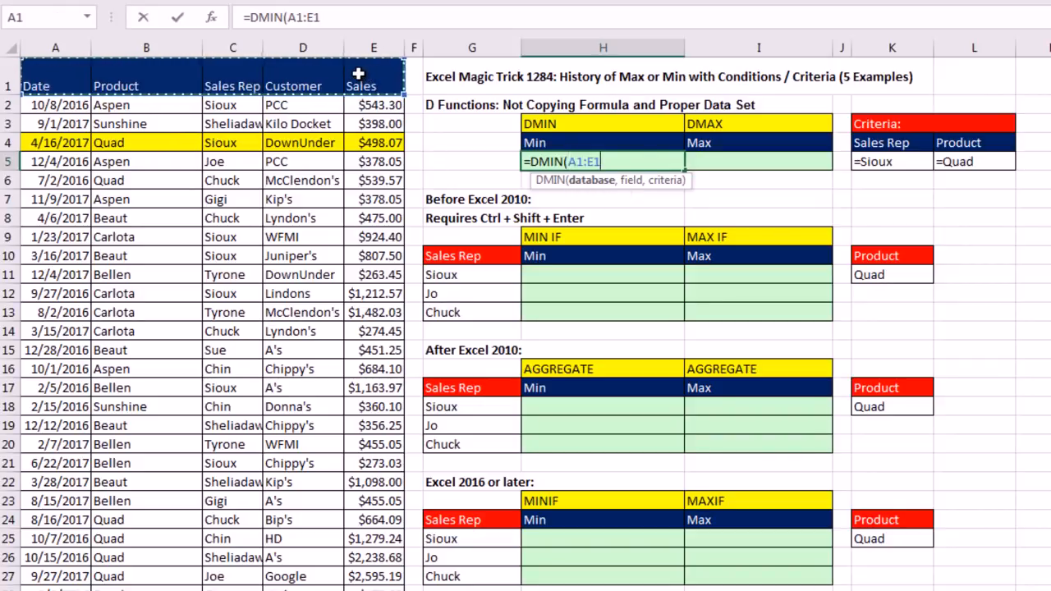
key(ctrl+shift+Down)
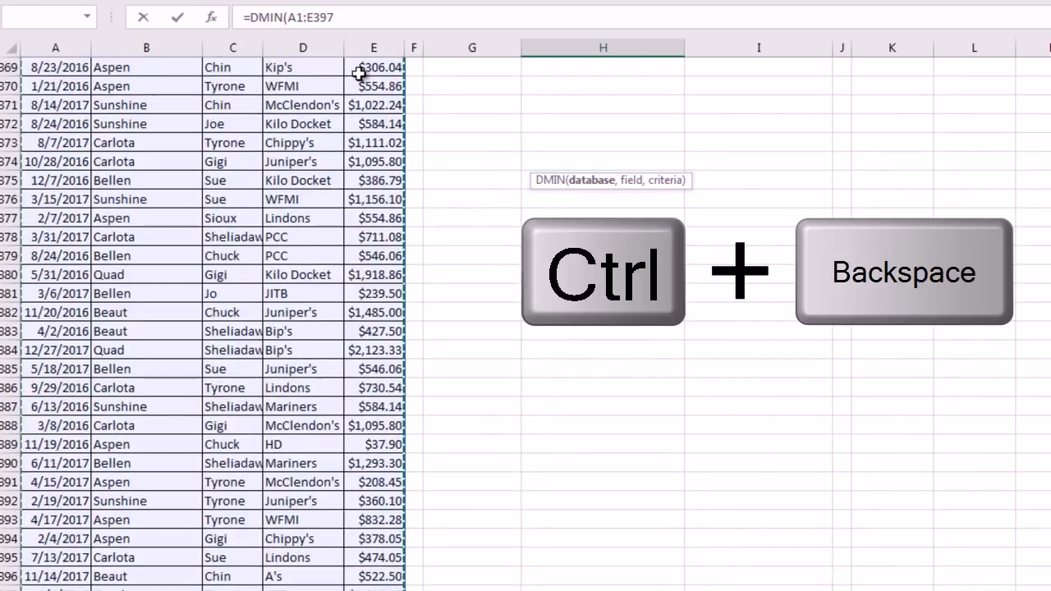
key(ctrl+BackSpace)
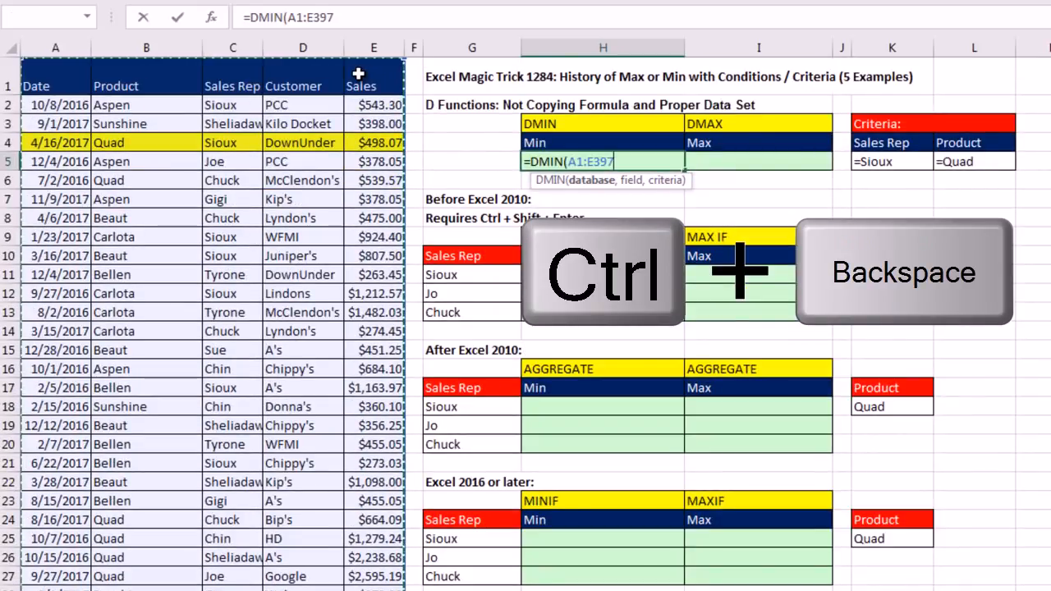
text(,)
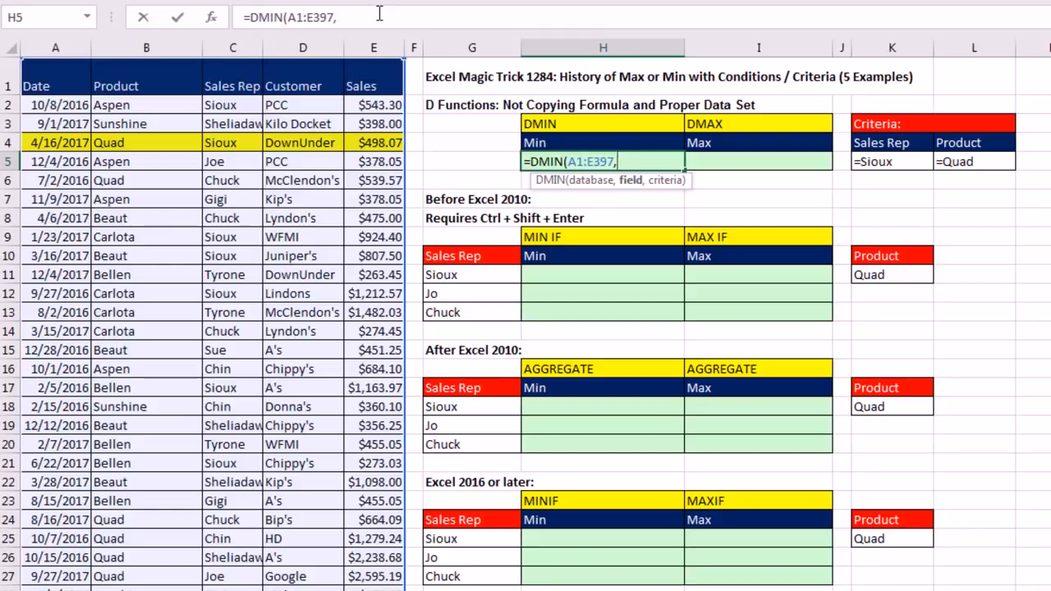
Reference E1 as the DMIN field argument and convert the reference to the literal text "Sales"
click(364, 80)
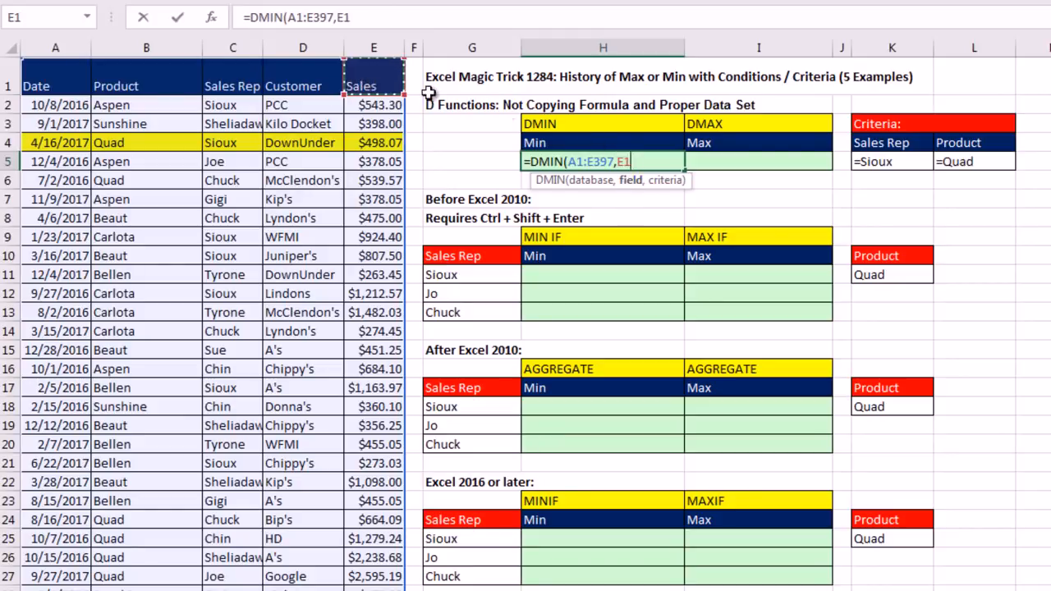
double_click(624, 161)
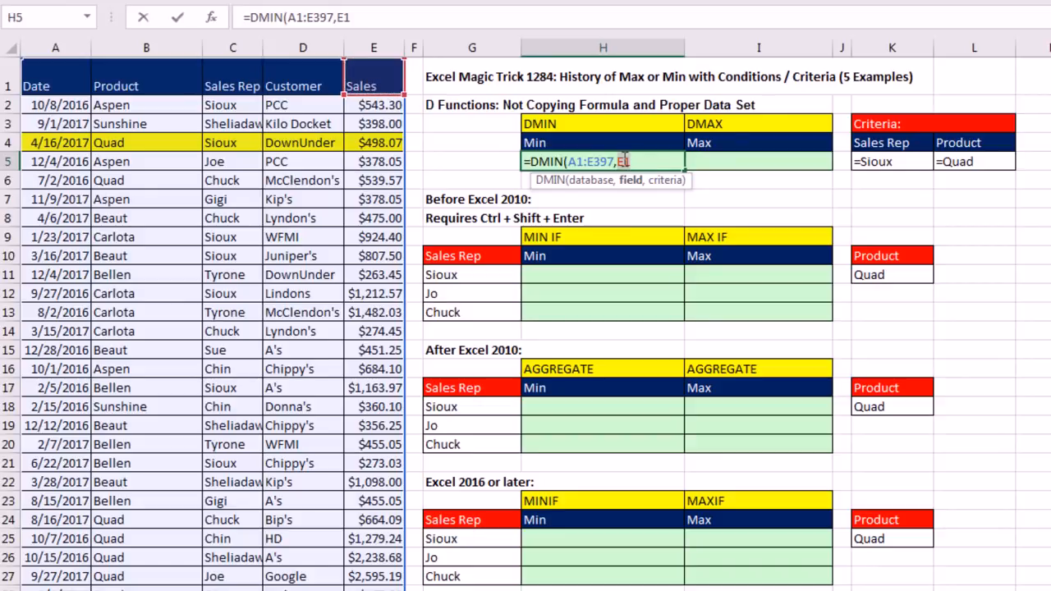
key(F9)
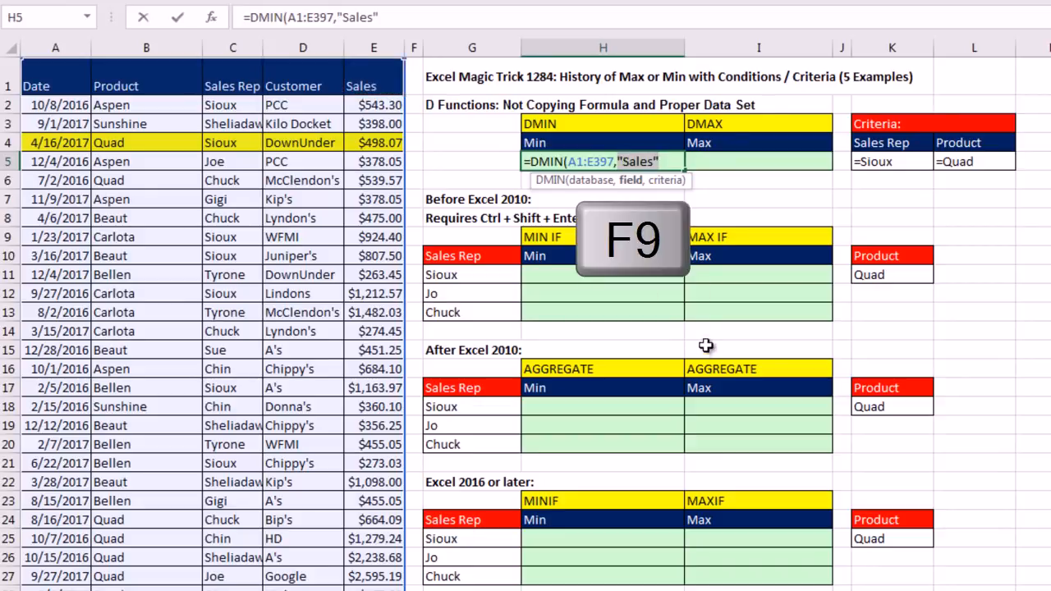
click(662, 162)
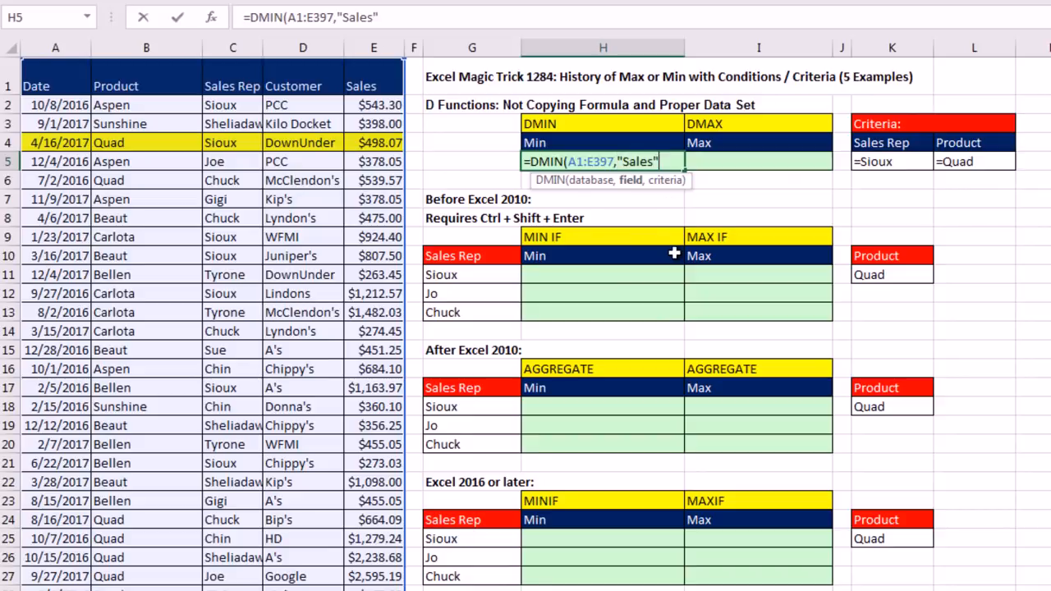
text(,)
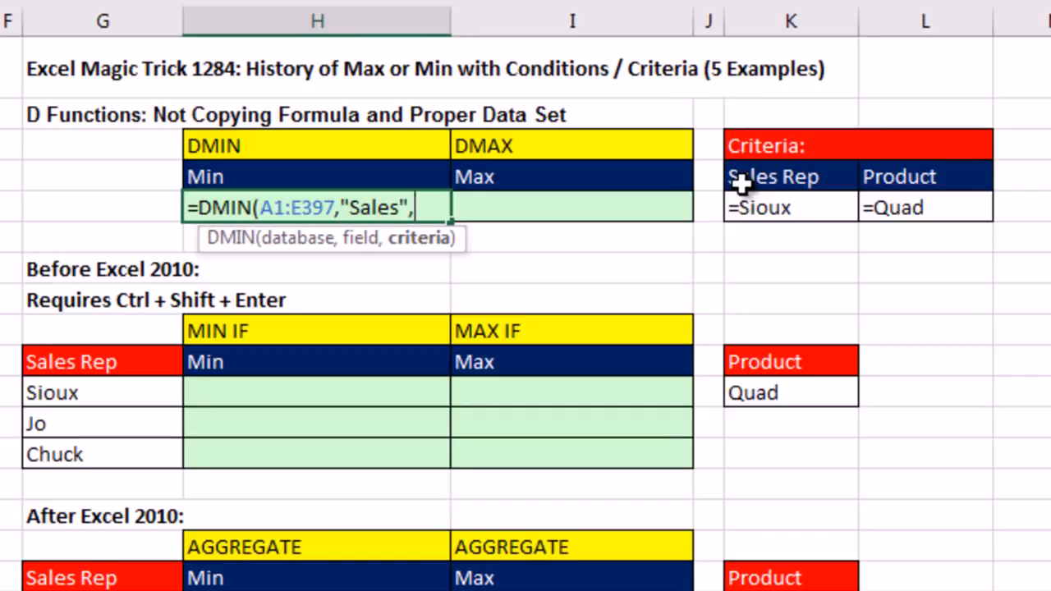
Complete the DMIN formula in H5 with K4:L5 as the criteria range and enter it
drag(744, 172, 936, 207)
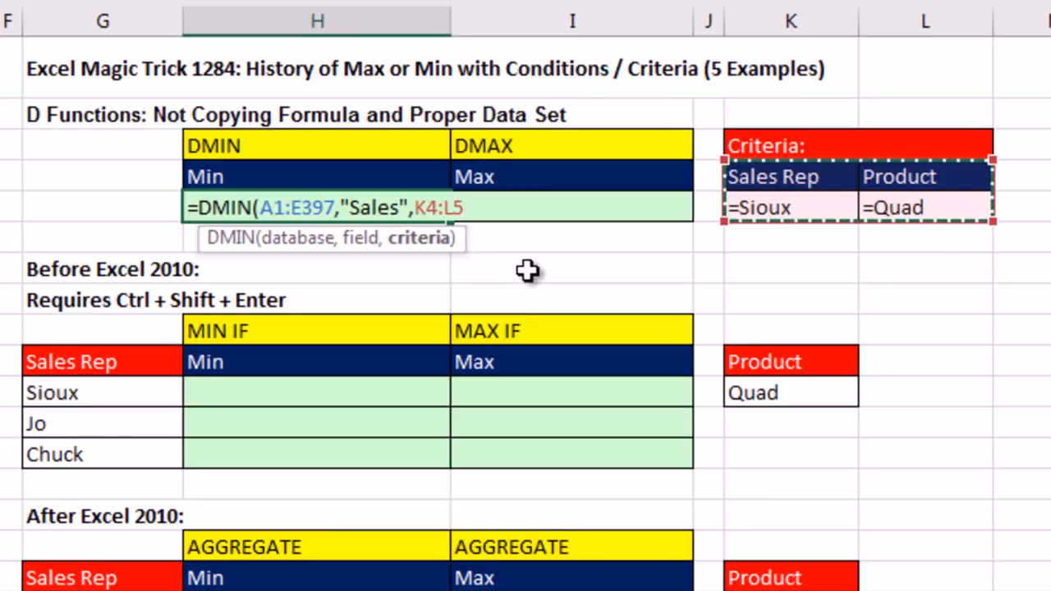
text())
key(ctrl+Return)
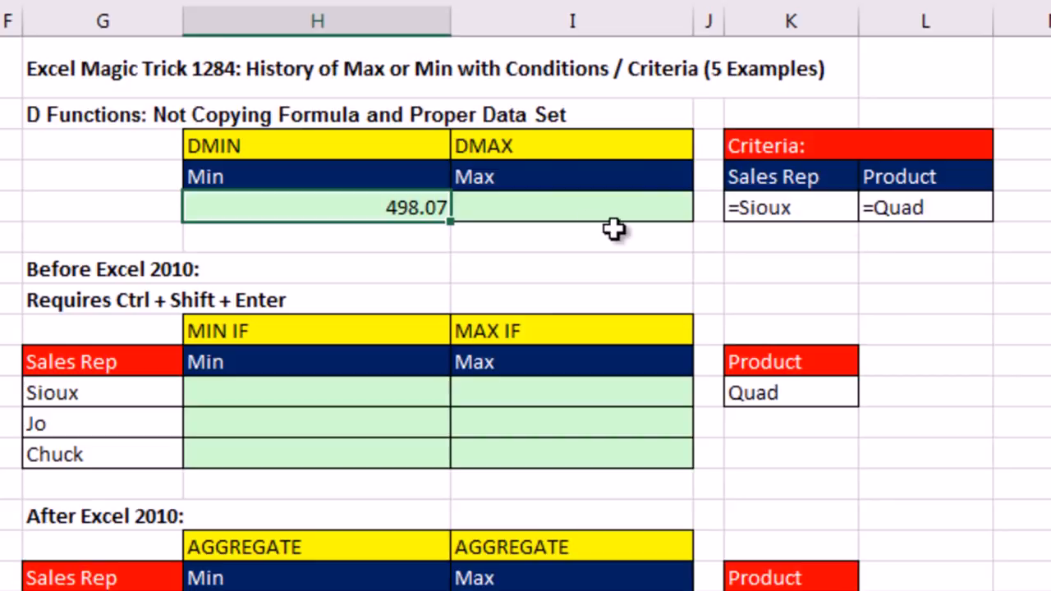
Start a DMAX formula in I5 with A1:E397 as the database argument
click(526, 205)
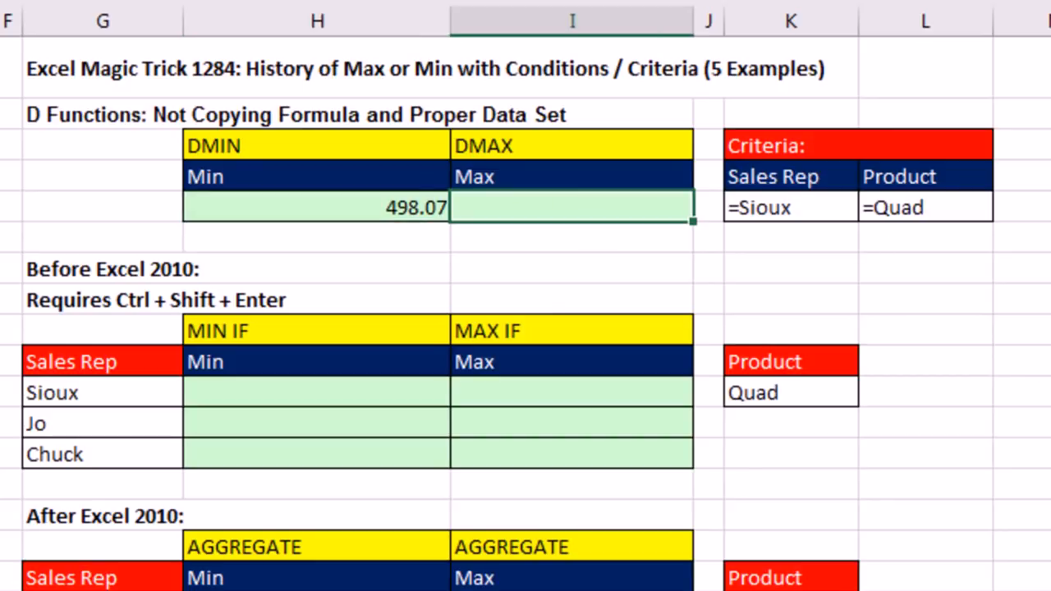
text(=dma)
key(Tab)
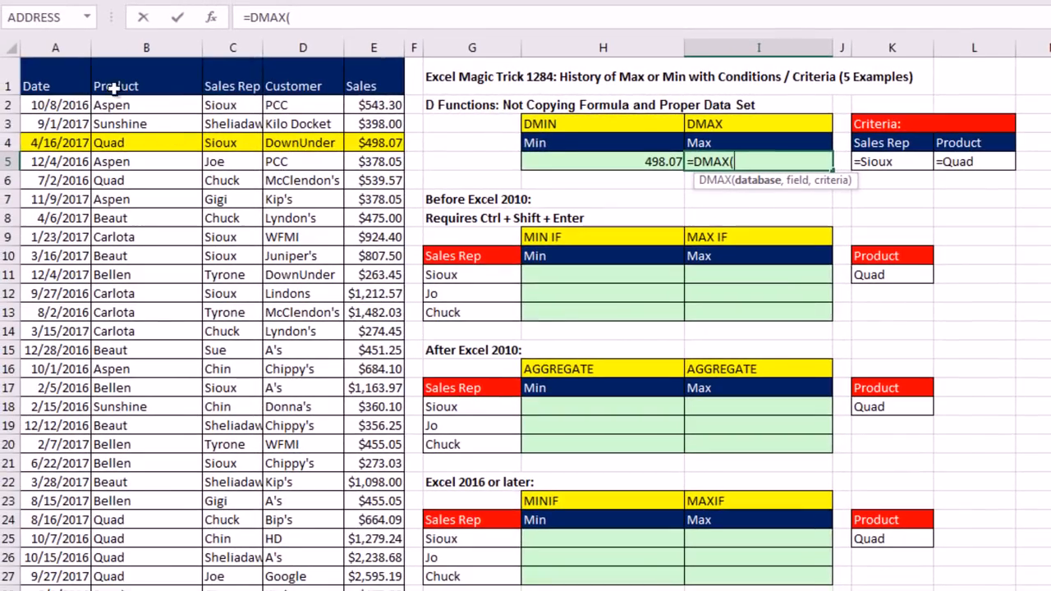
drag(61, 74, 357, 74)
key(ctrl+shift+Down)
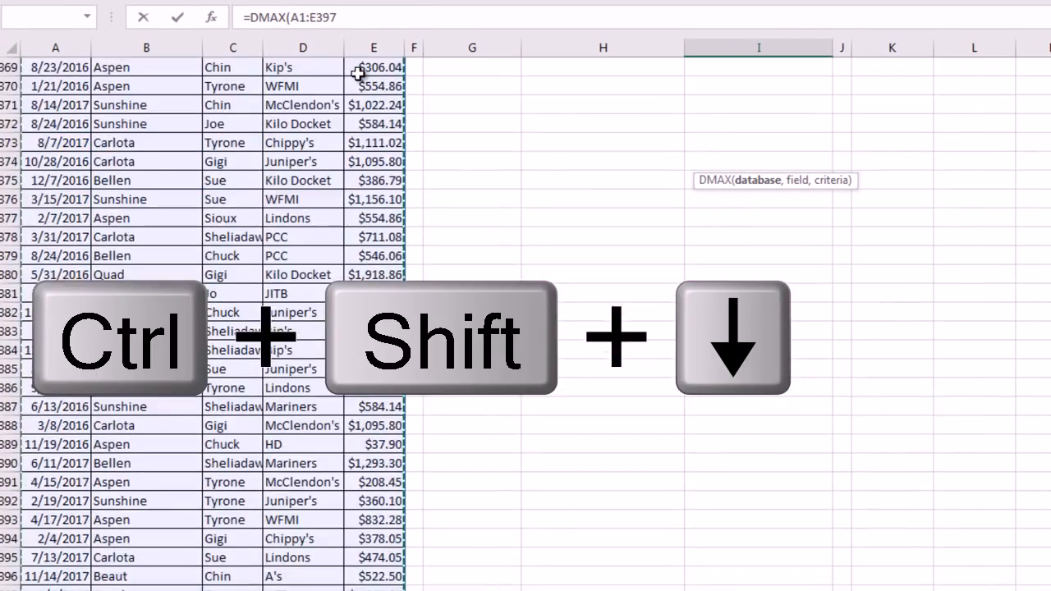
key(ctrl+BackSpace)
text(,)
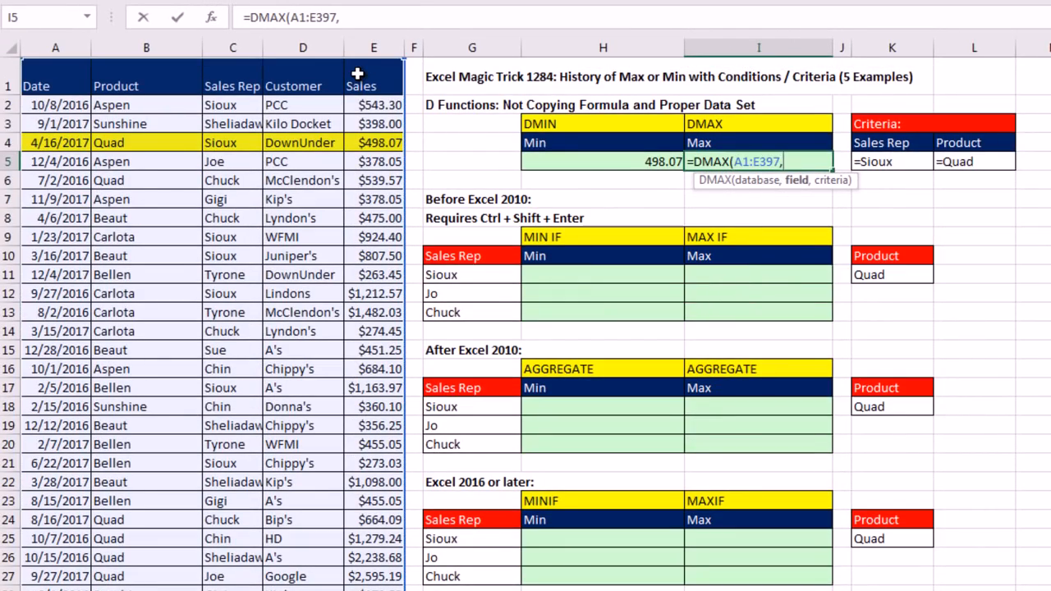
Complete the DMAX formula in I5 with column number 5 as the field and K4:L5 as the criteria
text(5)
text(,)
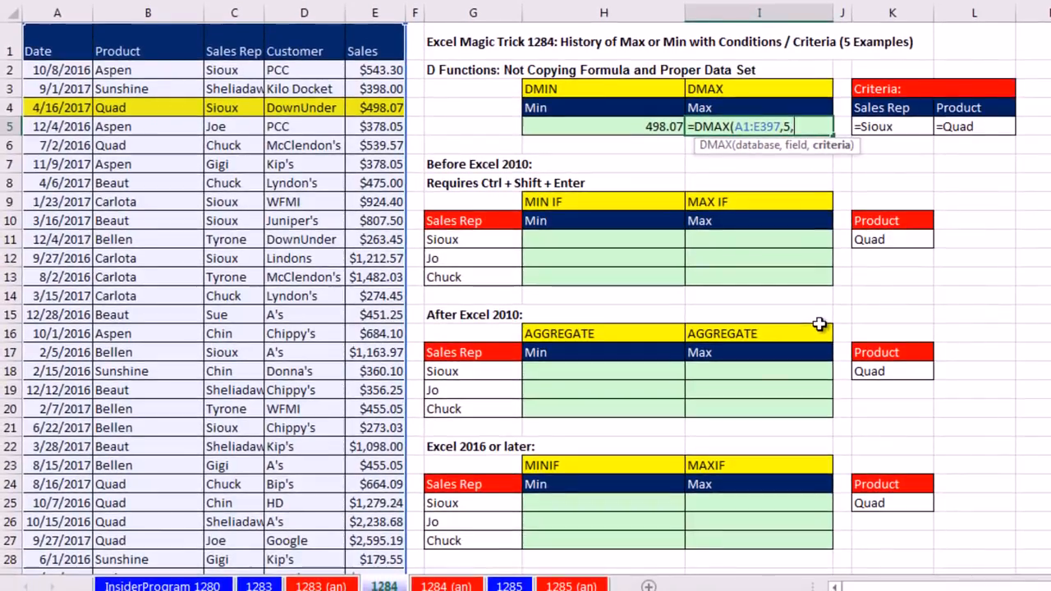
drag(872, 112, 969, 125)
text())
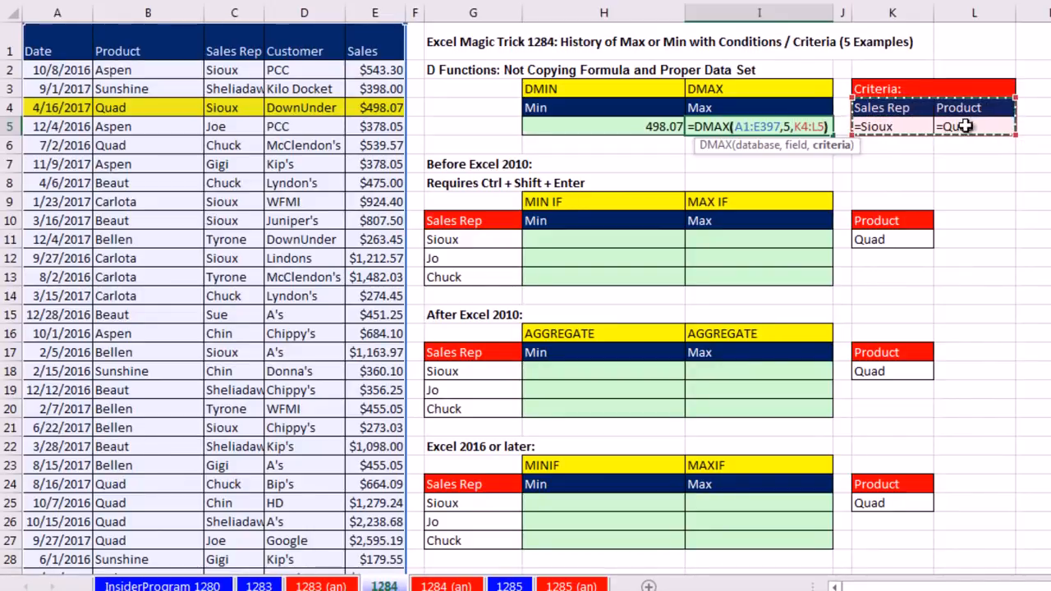
key(ctrl+Return)
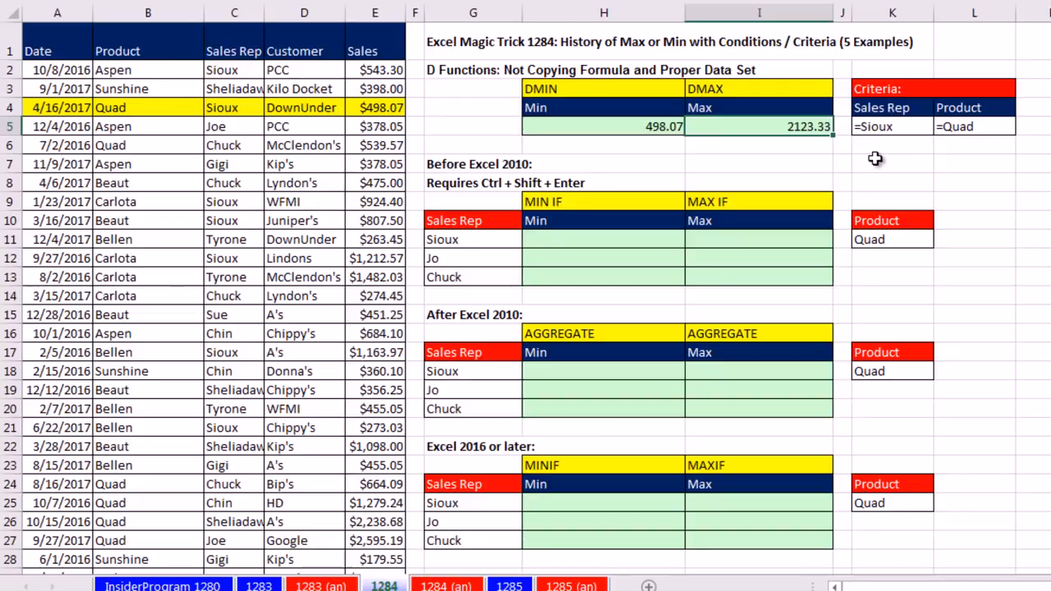
Enter the sales rep's name without an equal sign in K6 under the criteria, and clear that cell
double_click(877, 129)
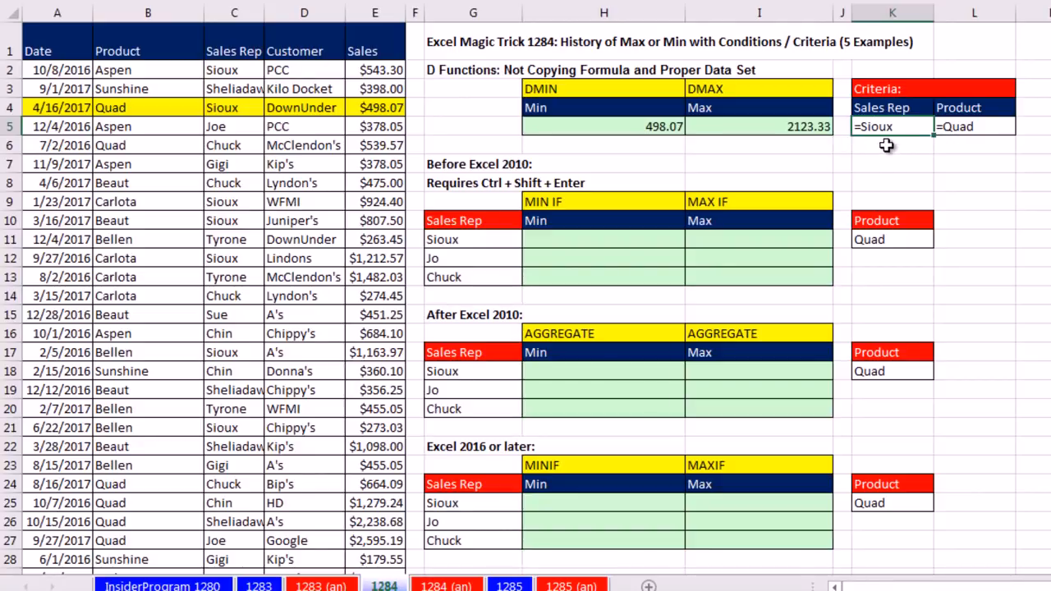
key(Return)
text(Si)
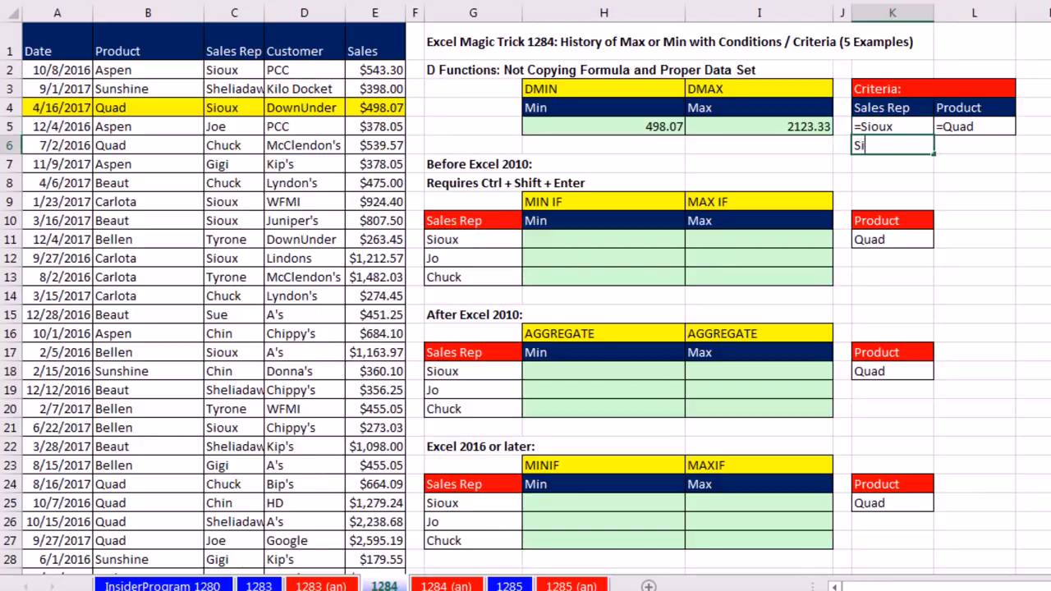
text(oux)
key(Return)
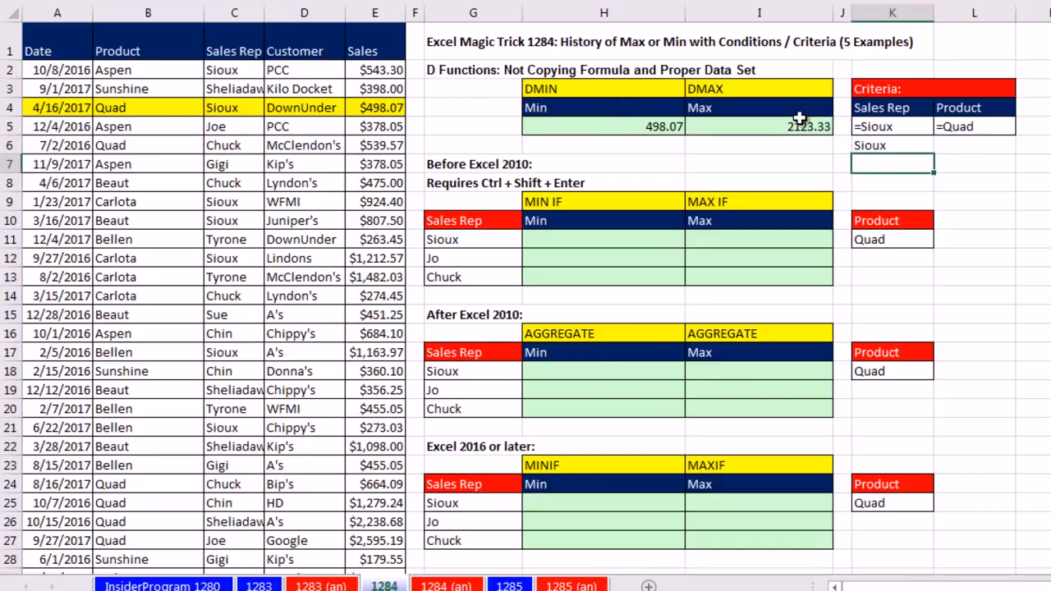
click(872, 152)
key(Delete)
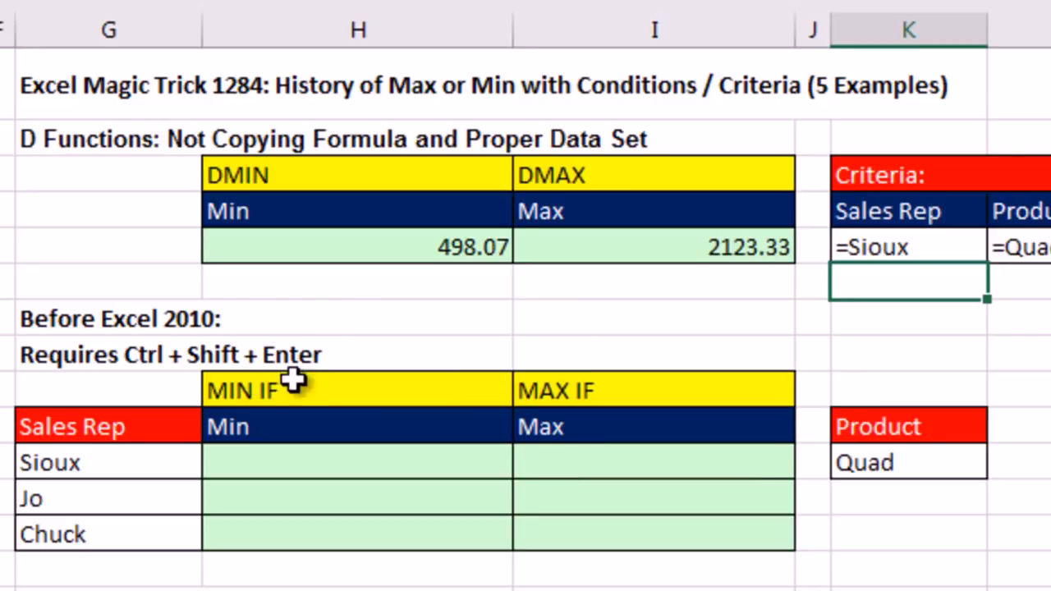
Start a MIN formula with a nested IF function in H11, under the MIN IF heading
click(292, 461)
text(=min)
key(Tab)
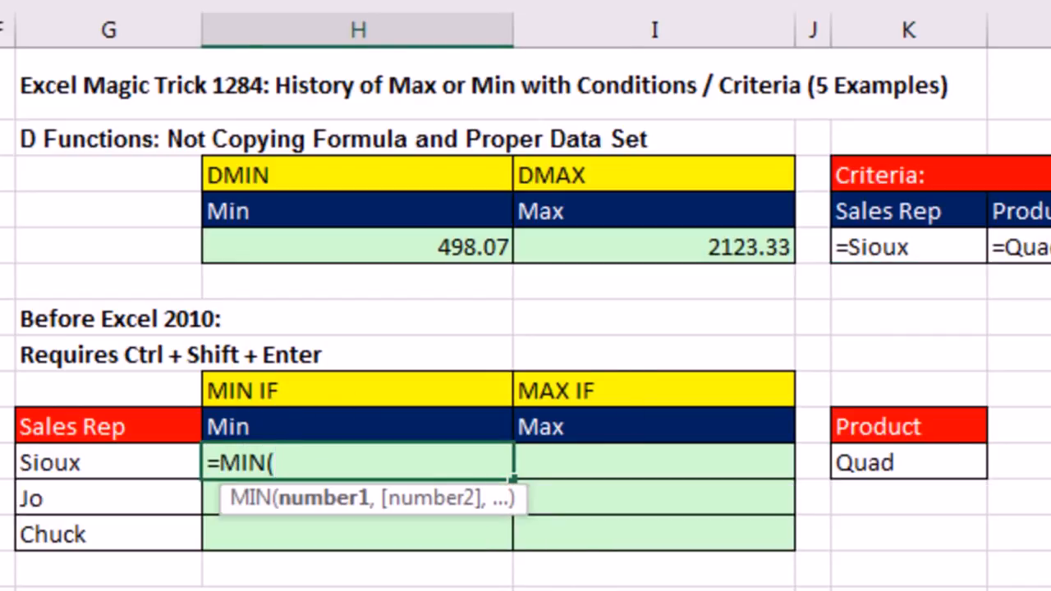
text(if)
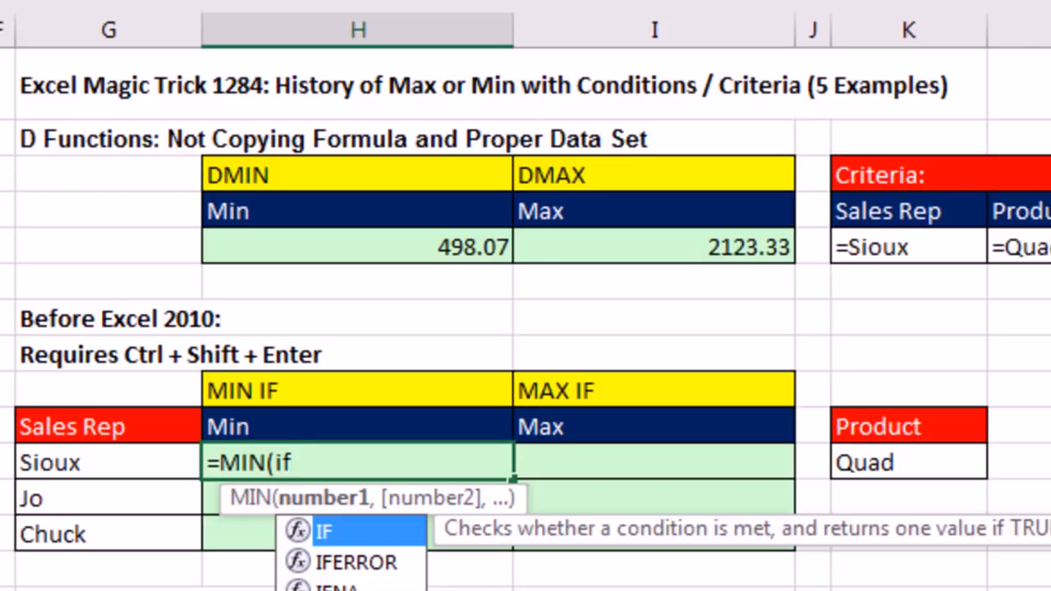
key(Tab)
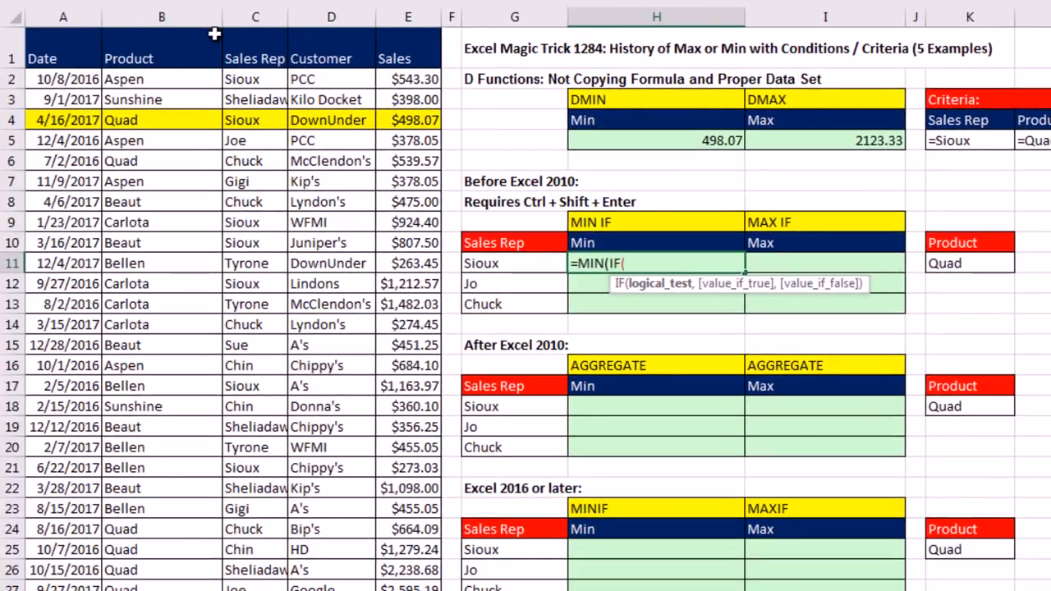
Set the IF's logical test to compare the absolute Sales Rep range $C$2:$C$397 with G11
click(250, 79)
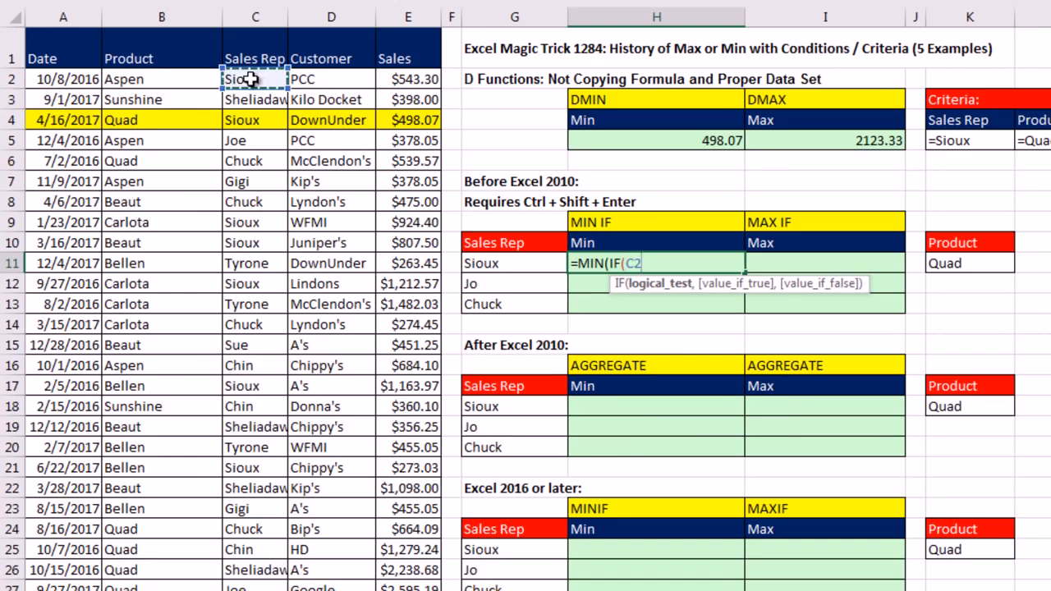
key(ctrl+shift+Down)
key(F4)
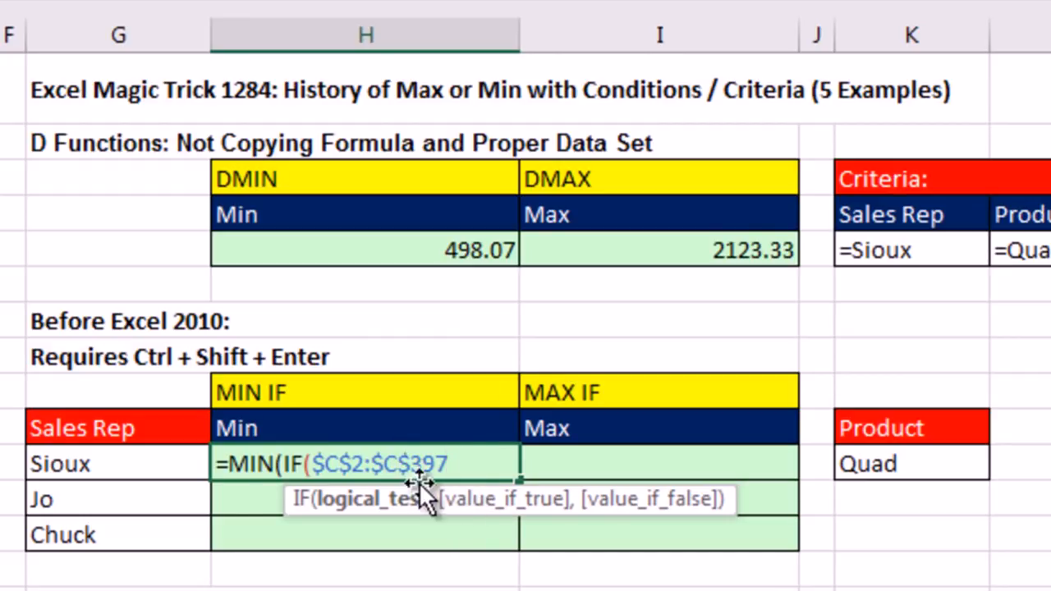
text(=)
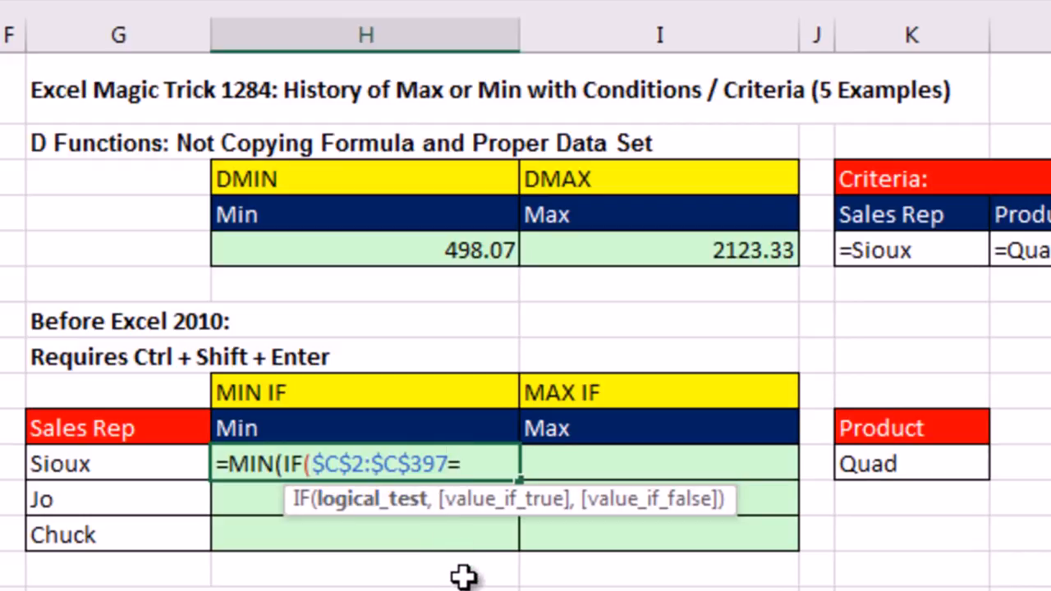
click(168, 465)
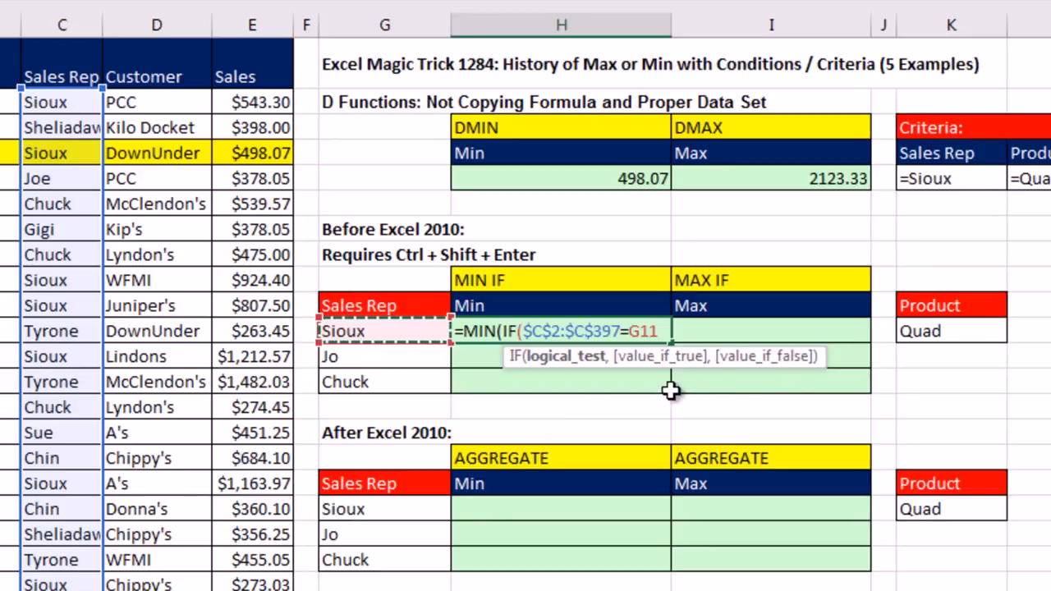
text(,)
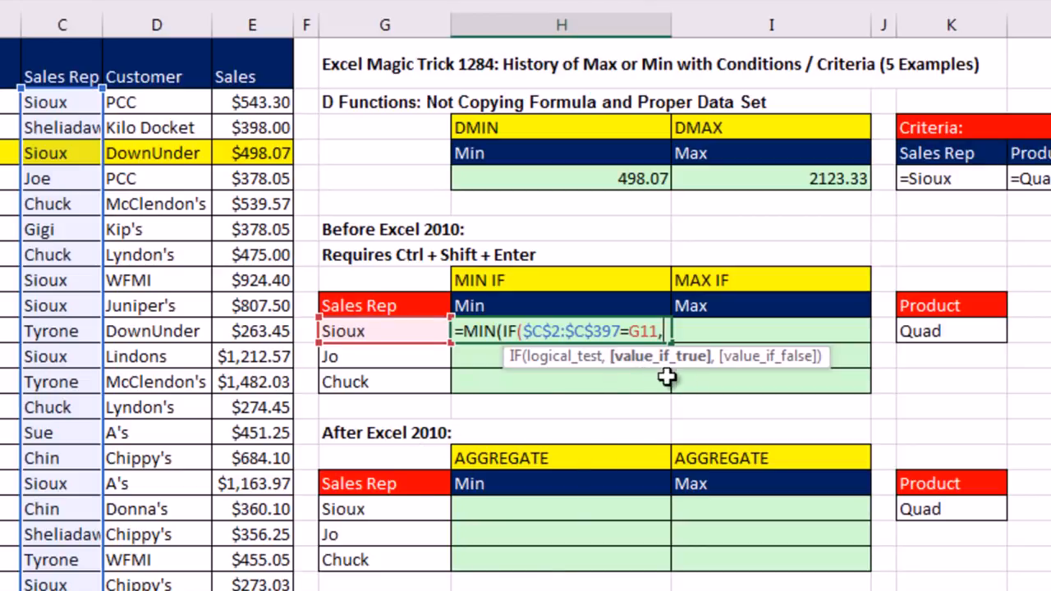
Nest a second IF as the value if true, testing the absolute Product range $B$2:$B$397 against $K$11
text(if)
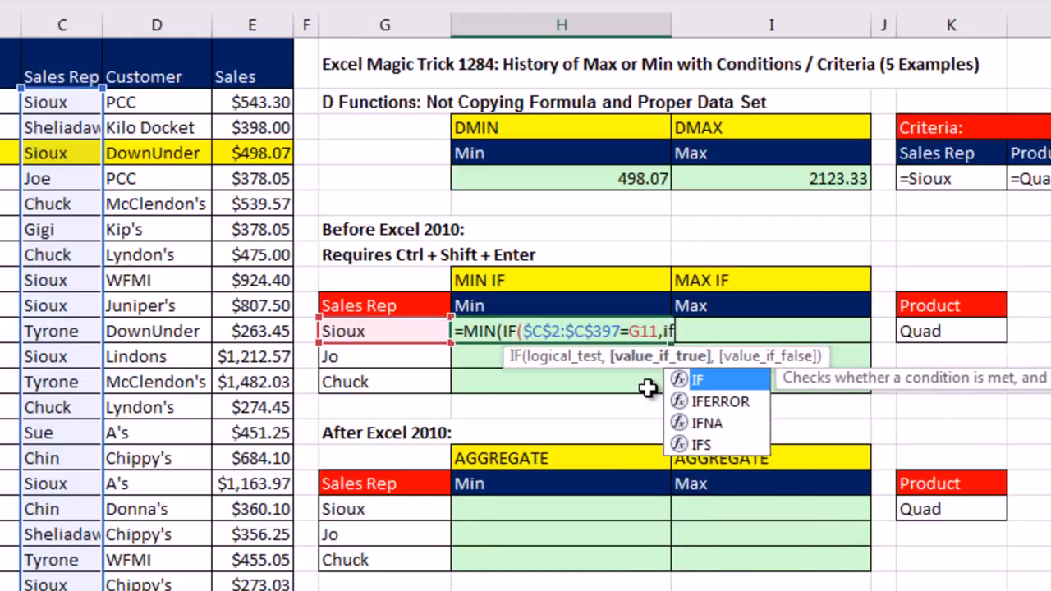
key(Tab)
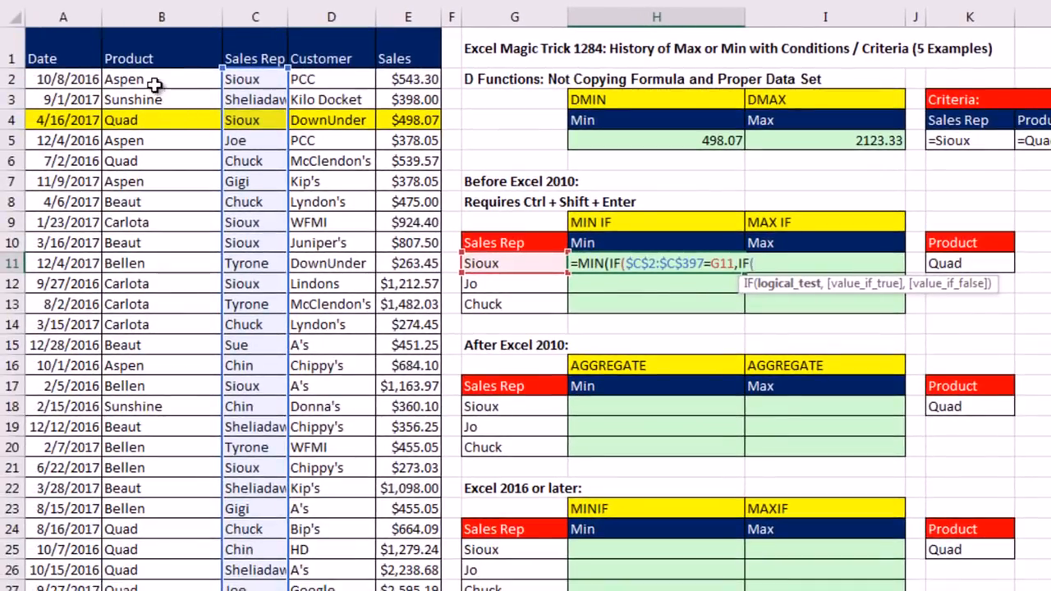
click(154, 85)
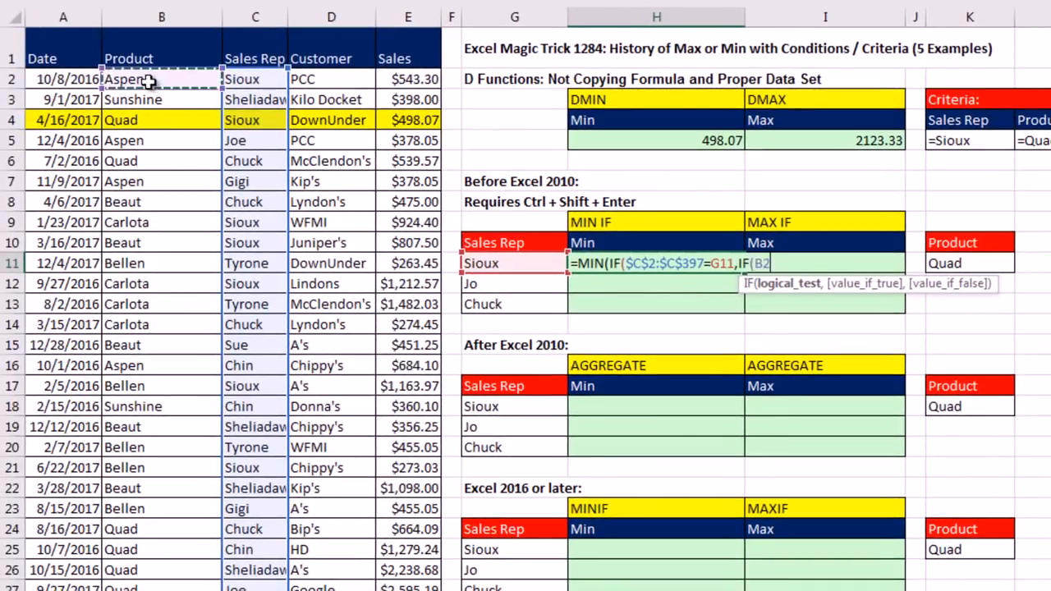
key(ctrl+shift+Down)
key(F4)
text(=)
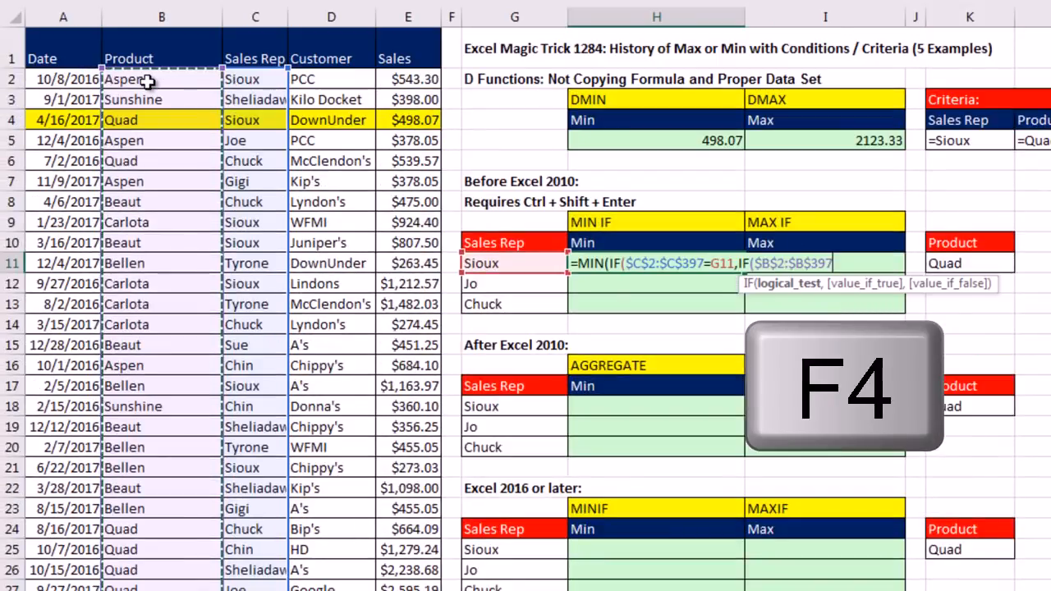
key(Right)
key(Right)
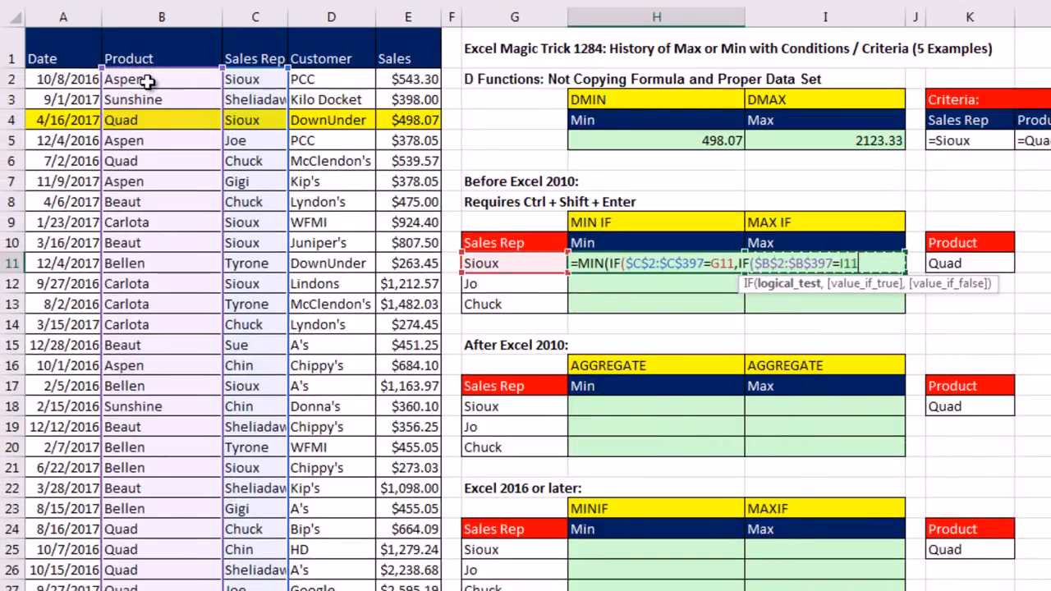
key(Right)
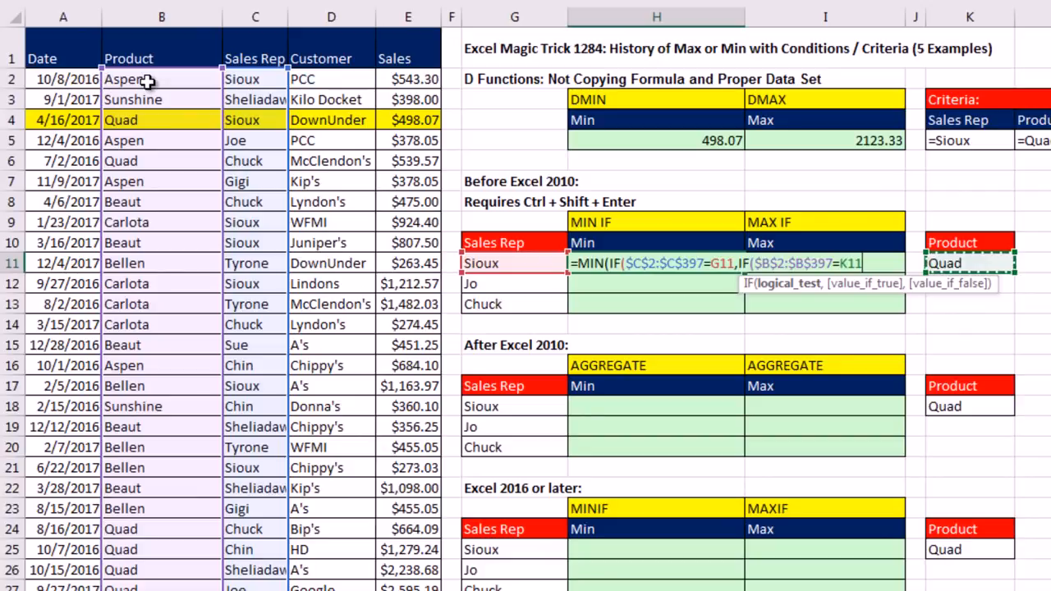
key(F4)
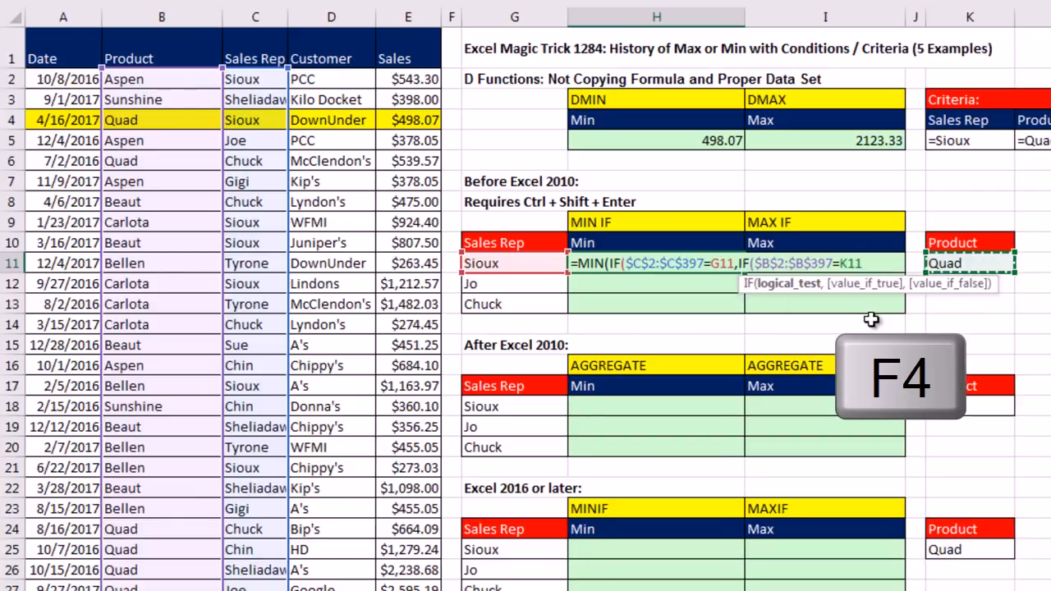
text(,)
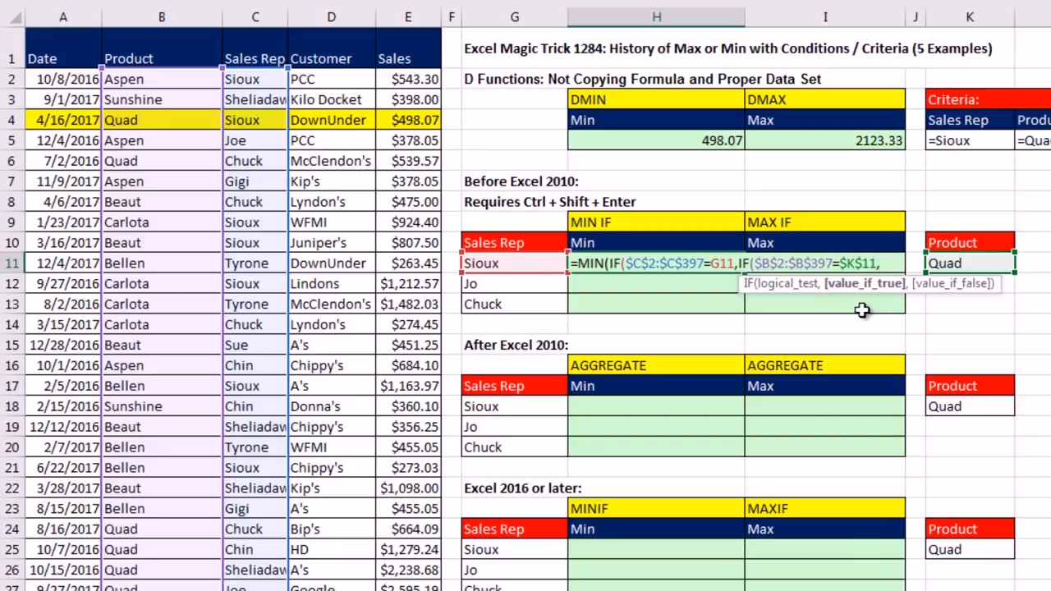
Give the inner IF the absolute Sales range $E$2:$E$397 as its value if true, omit value if false, and close both IFs
click(402, 80)
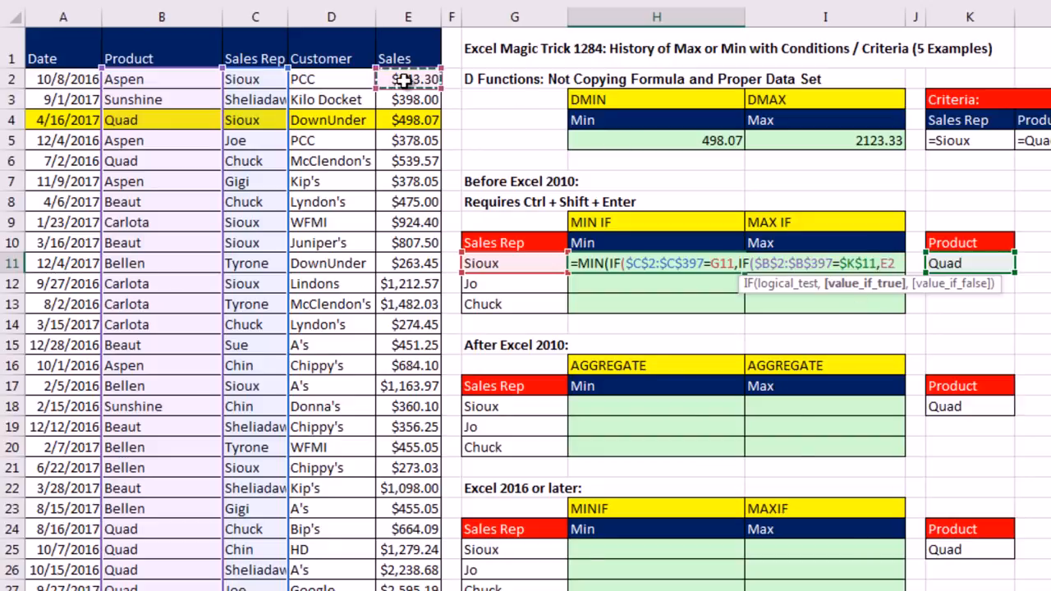
key(ctrl+shift+Down)
key(F4)
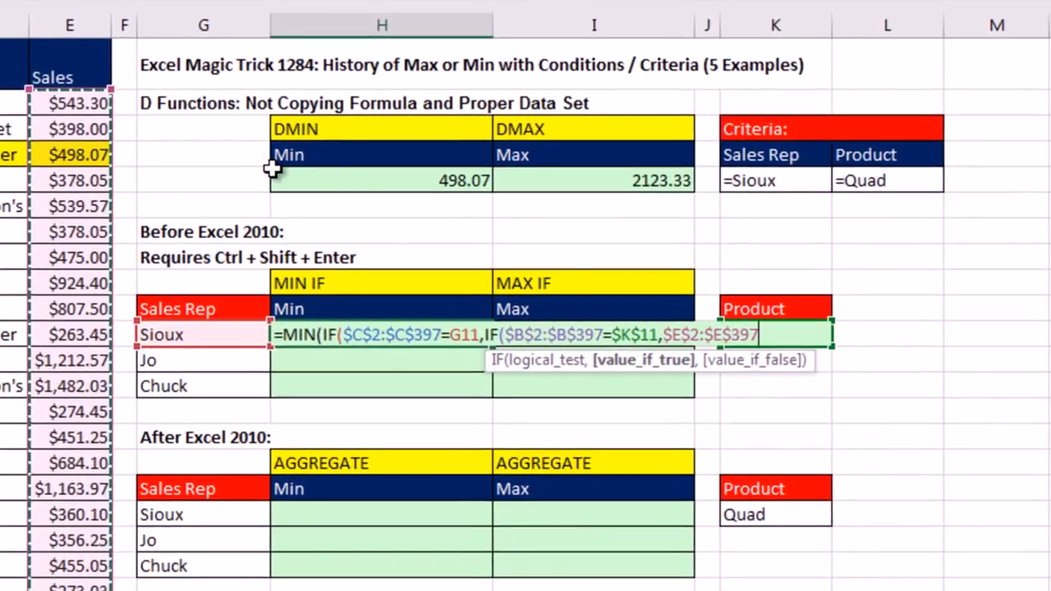
text(,)
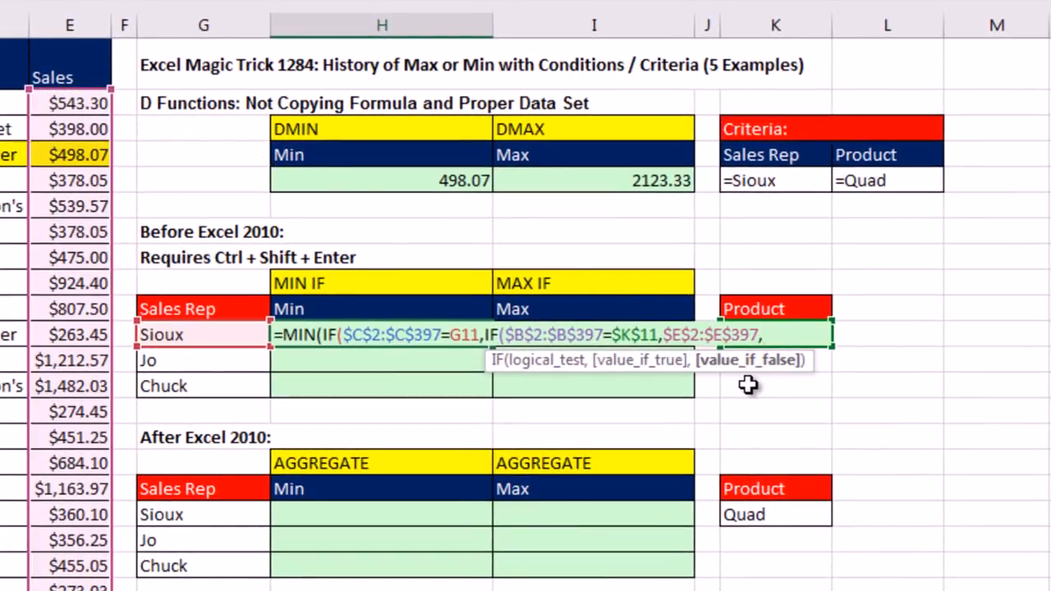
key(BackSpace)
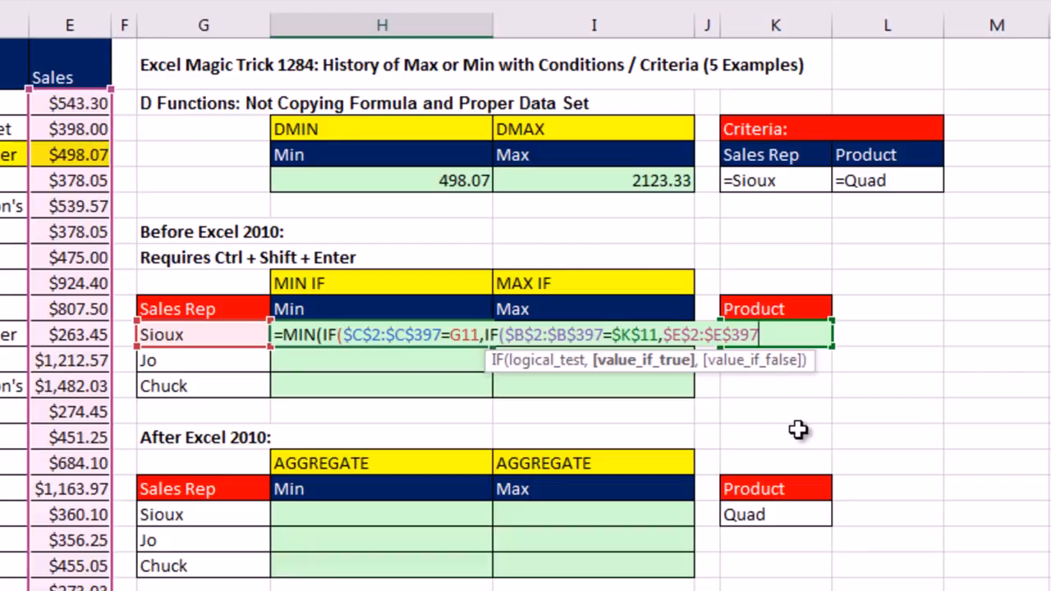
text())
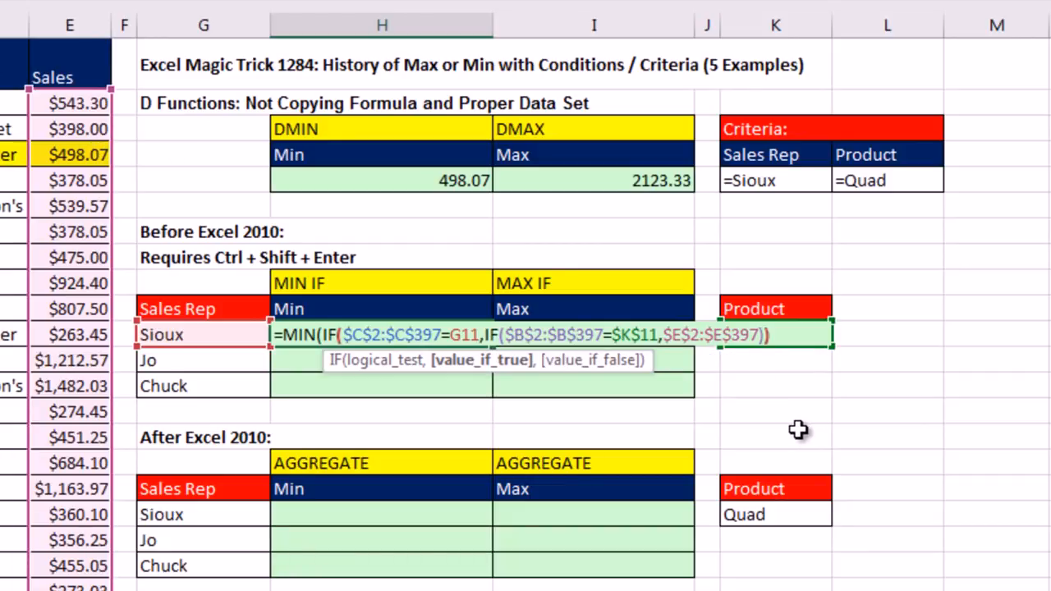
text())
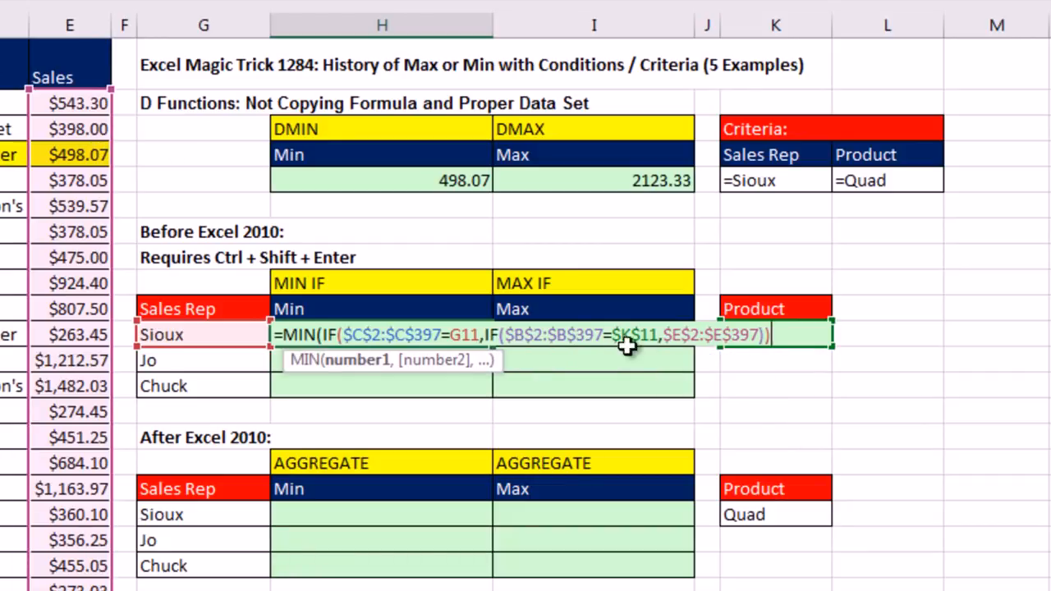
Evaluate MIN's number1 argument within the formula to examine the resulting array, and undo the evaluation
click(349, 367)
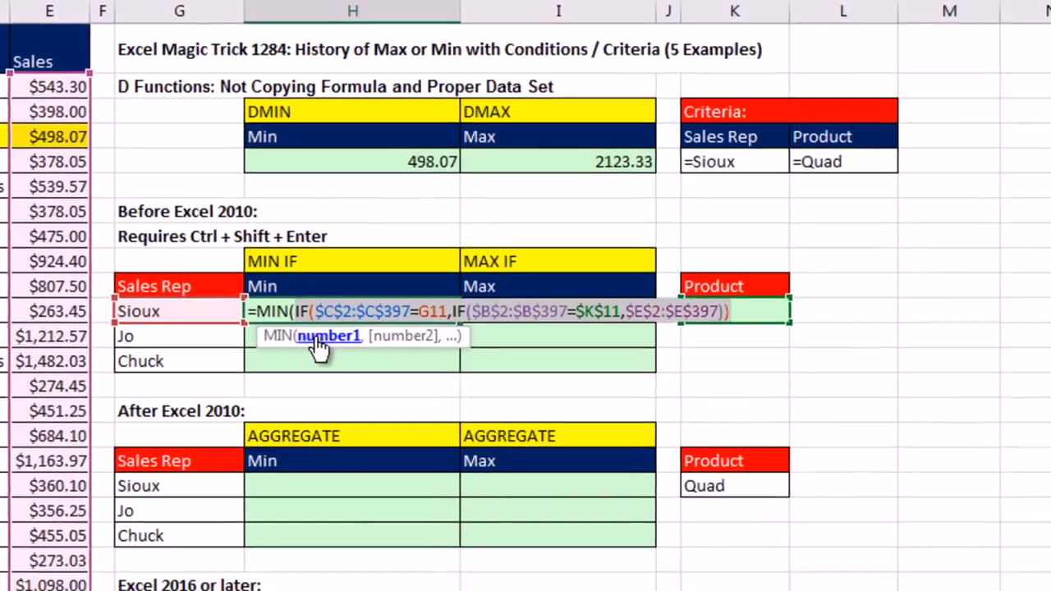
key(F9)
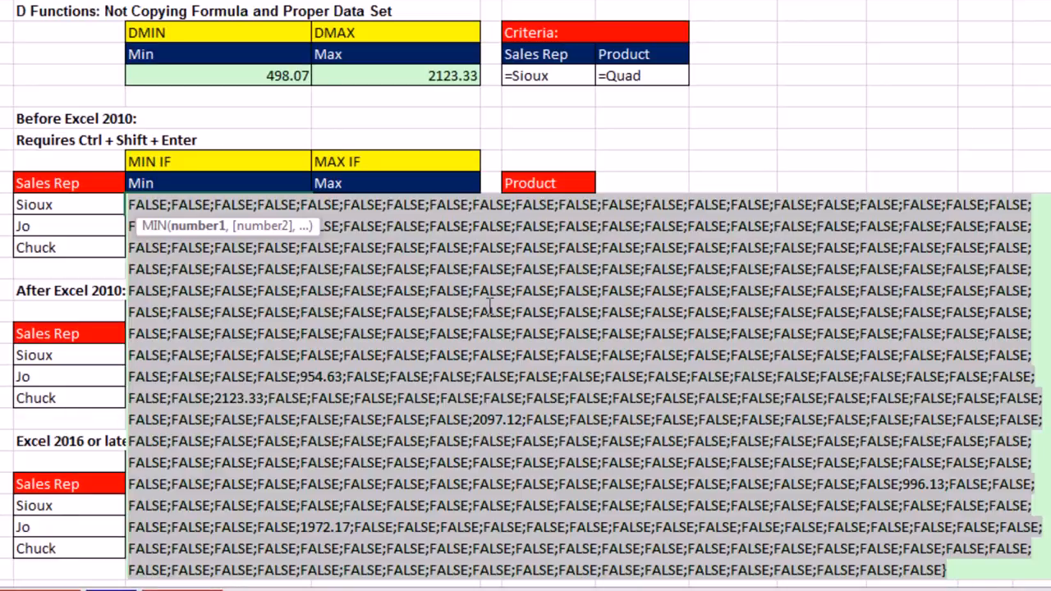
key(ctrl+z)
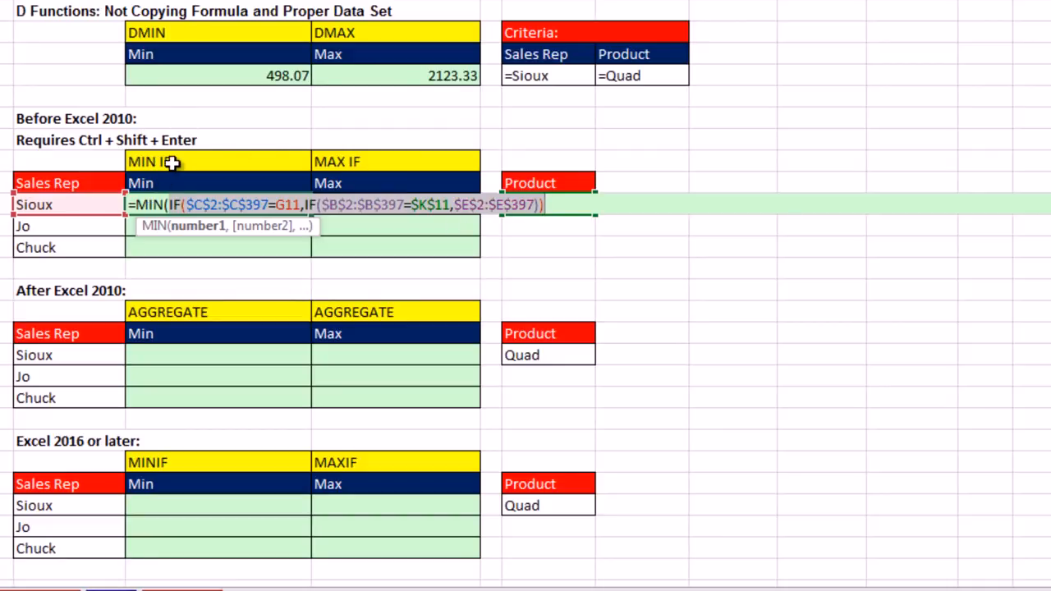
Close the MIN formula in H11, enter it as an array formula, and copy it down to H13
click(560, 211)
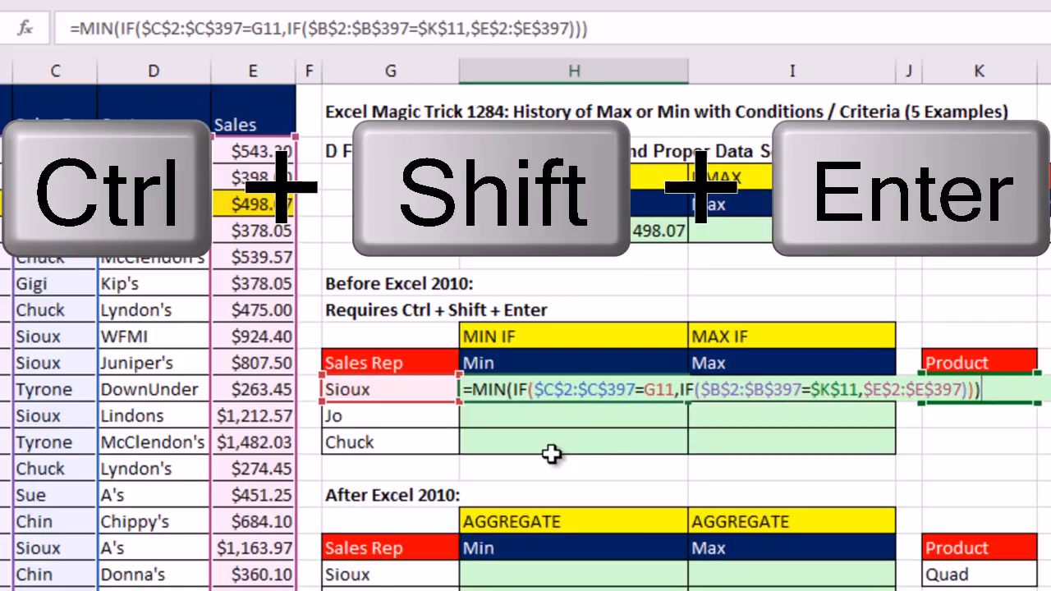
key(ctrl+shift+Return)
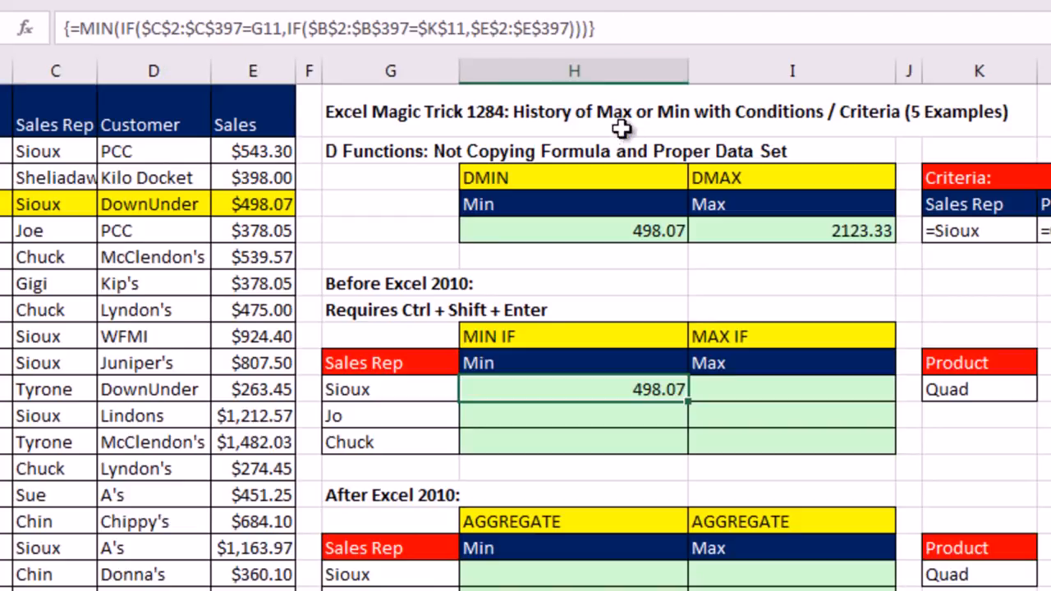
double_click(687, 401)
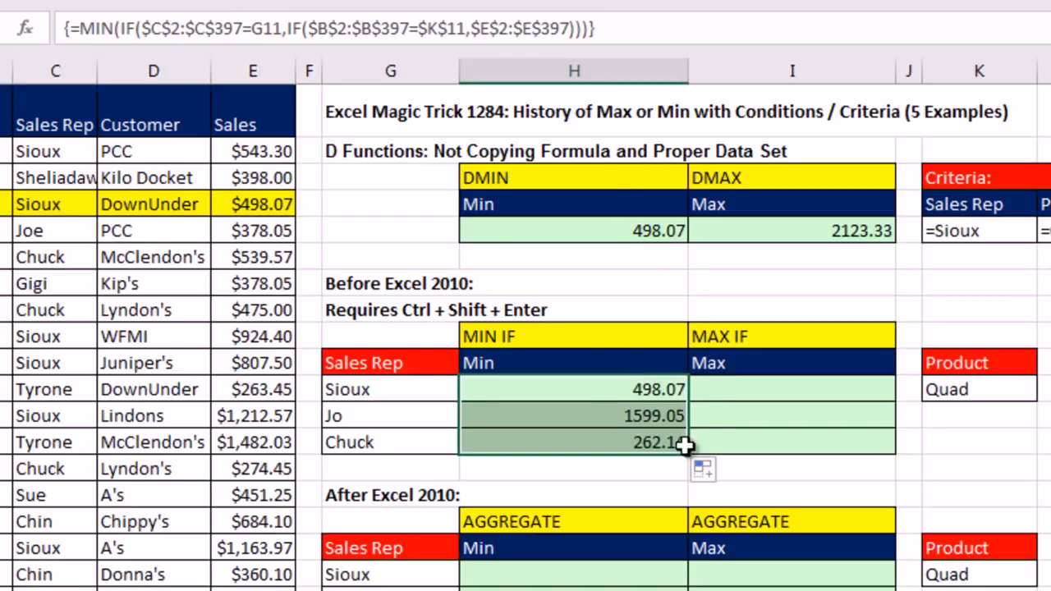
Check the cell references of the copied MIN array formula in H13 and re-enter it as an array formula
click(627, 443)
key(F2)
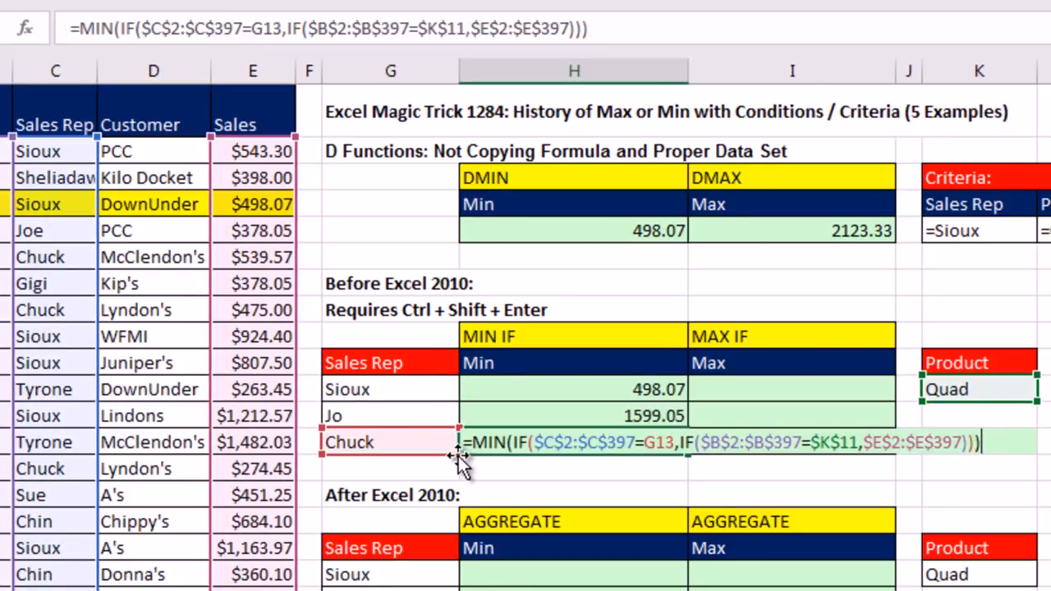
key(ctrl+shift+Return)
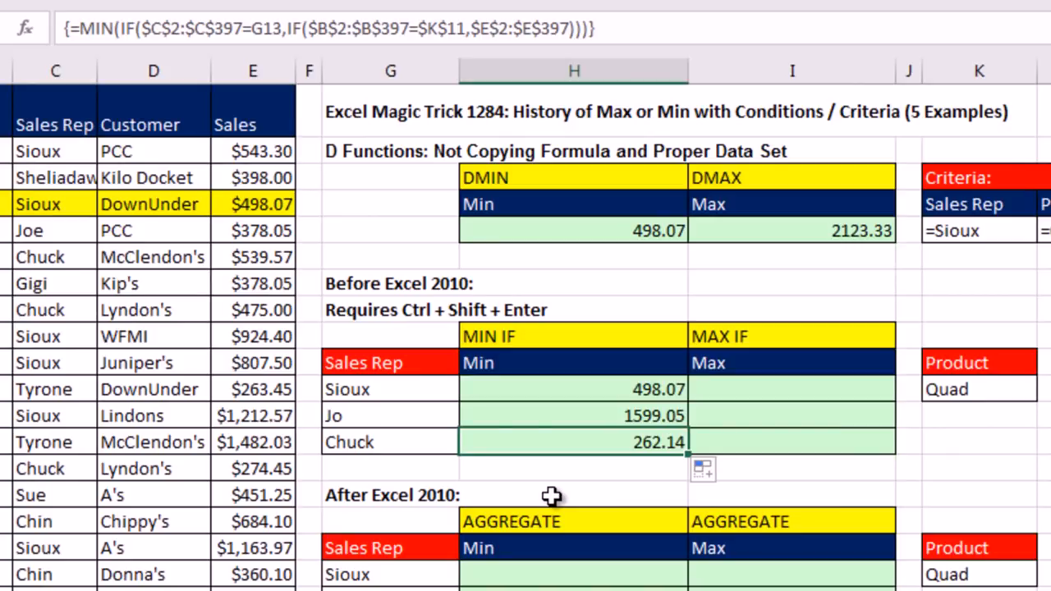
Copy the MIN formula's text from H11 without altering that cell, and paste it into I11 under MAX IF
double_click(572, 389)
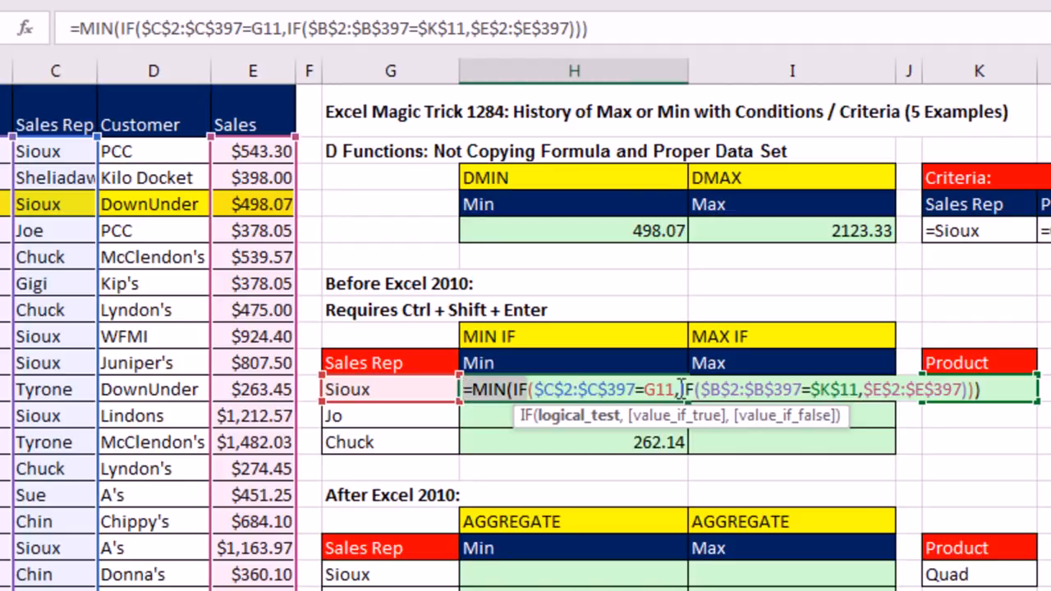
key(shift+End)
key(ctrl+c)
key(Escape)
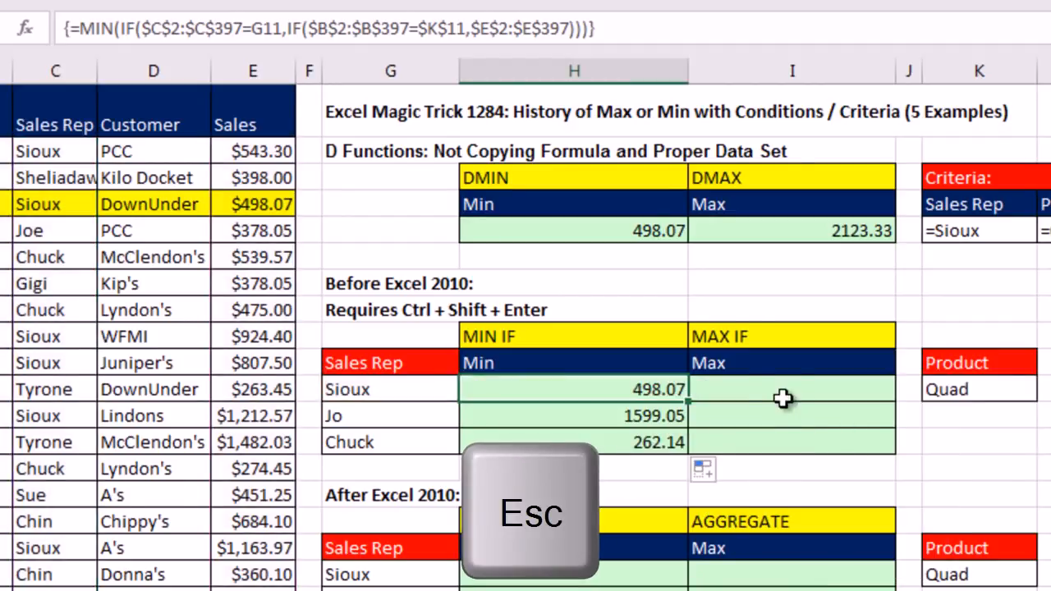
click(783, 396)
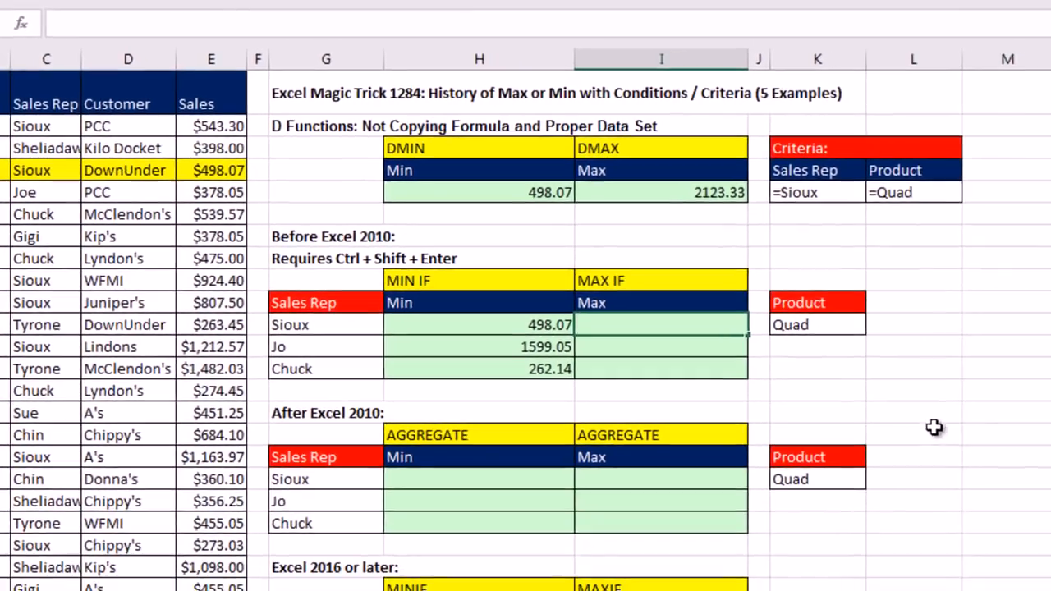
text(=)
key(ctrl+v)
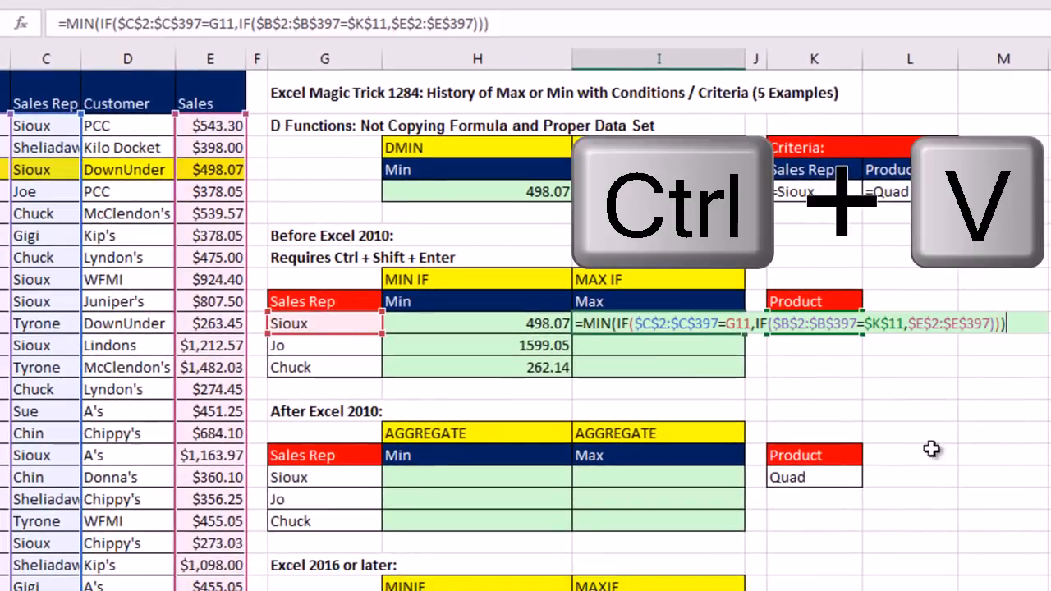
Replace MIN with MAX in I11, enter it as an array formula, and copy it down to I13
double_click(597, 323)
text(Max)
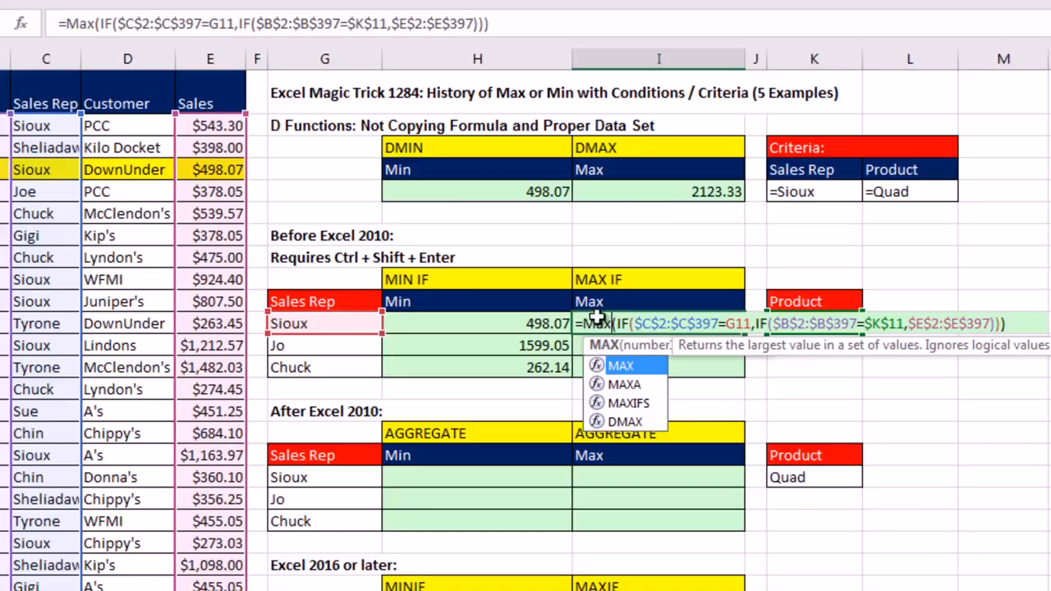
key(ctrl+shift+Return)
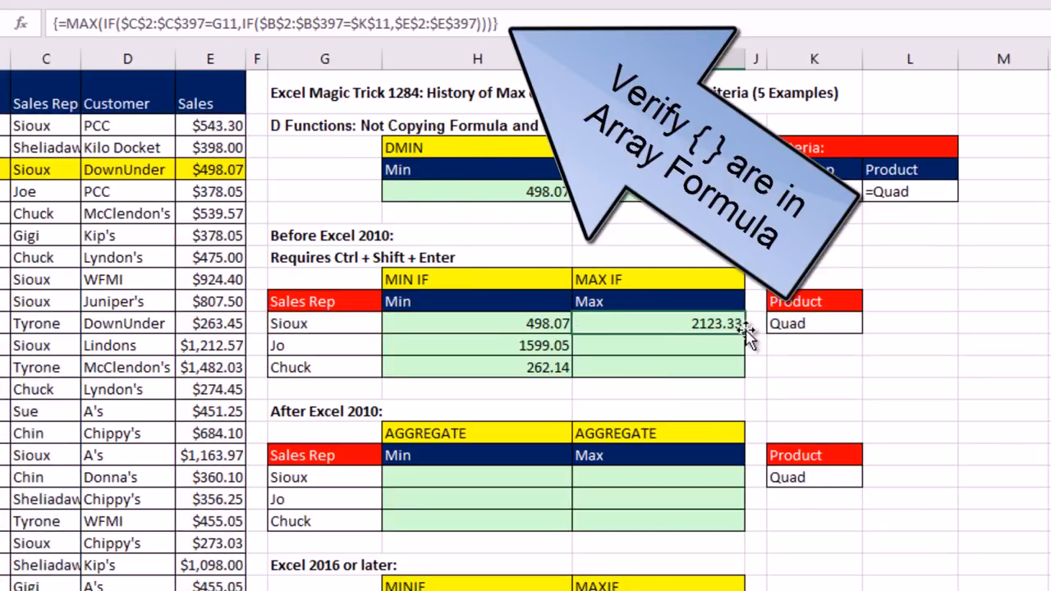
drag(745, 329, 739, 372)
Check the cell references of the copied MAX array formula in I13 and re-enter it as an array formula
click(720, 371)
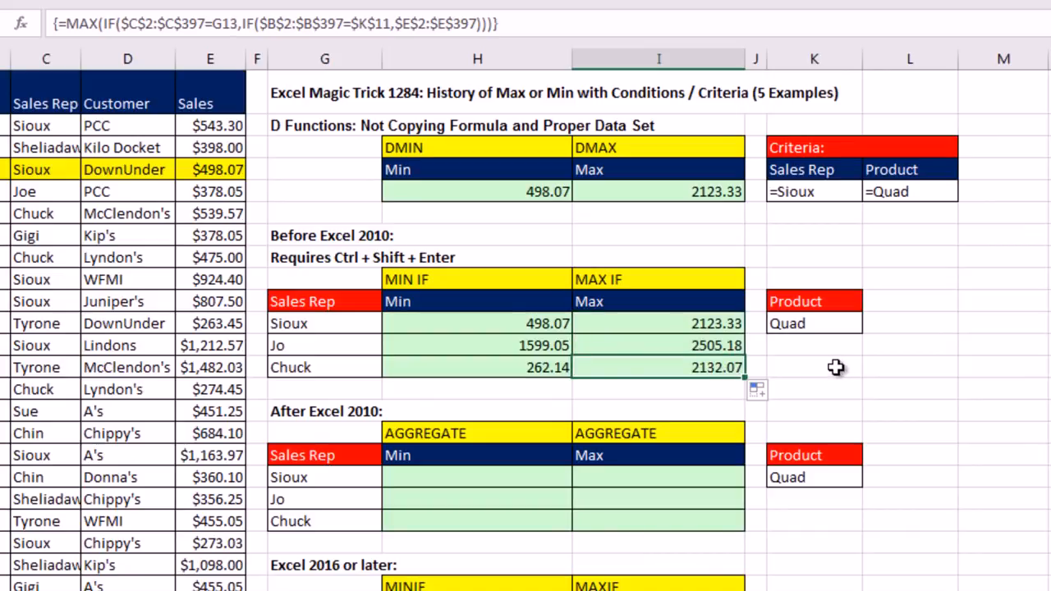
key(F2)
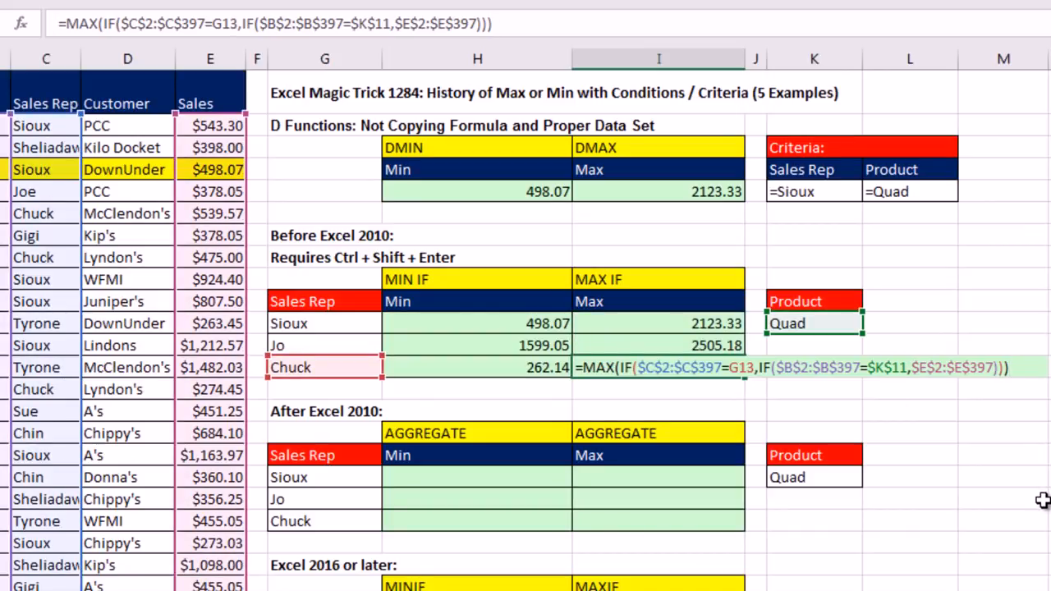
key(ctrl+shift+Return)
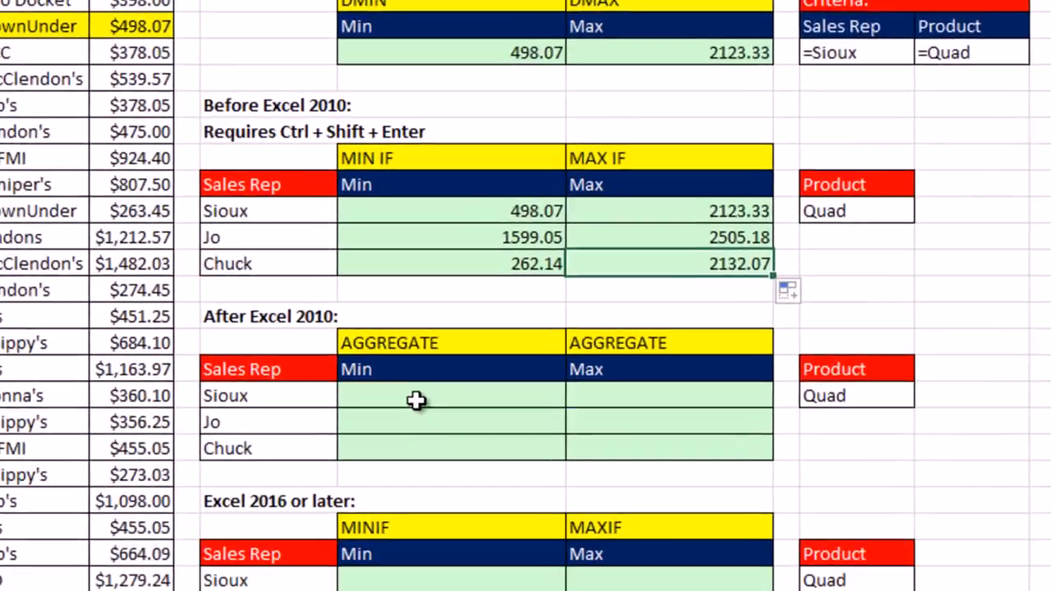
Start an AGGREGATE formula in H18, the first Min cell under After Excel 2010, with function number 15 - SMALL
click(416, 400)
text(=ag)
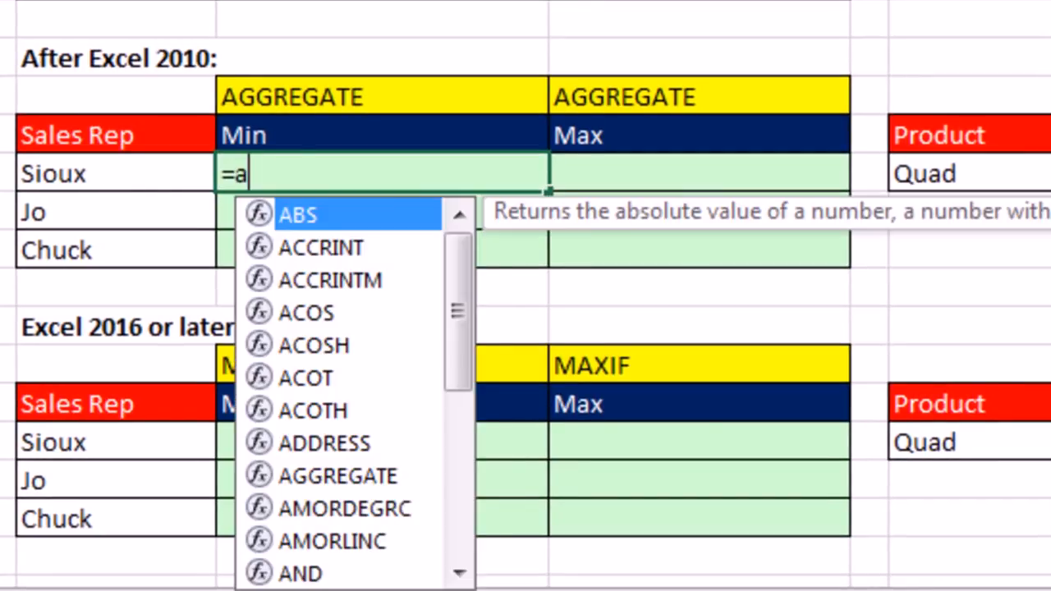
key(Tab)
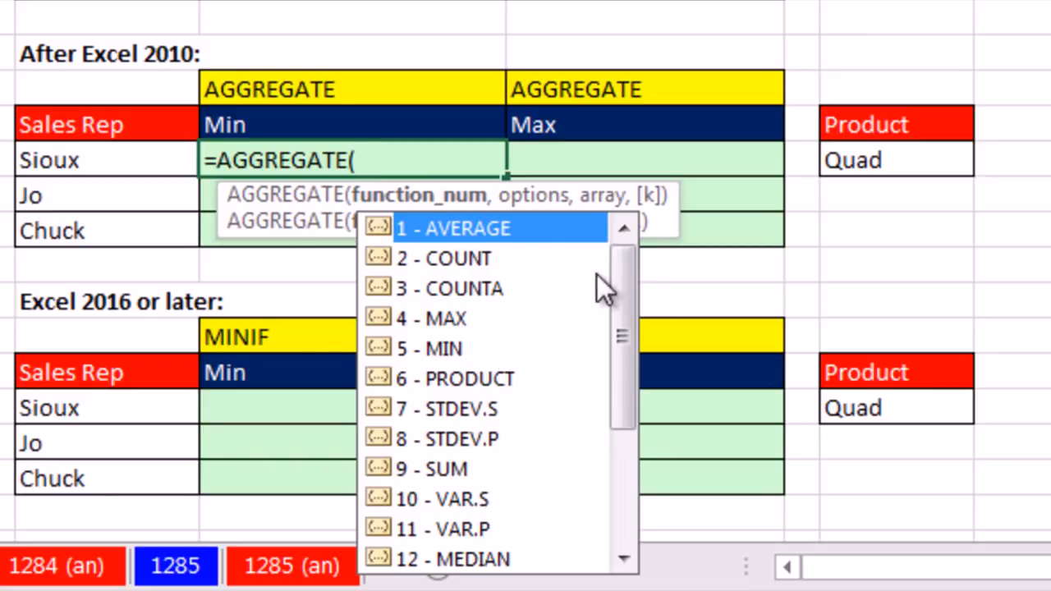
drag(622, 287, 643, 556)
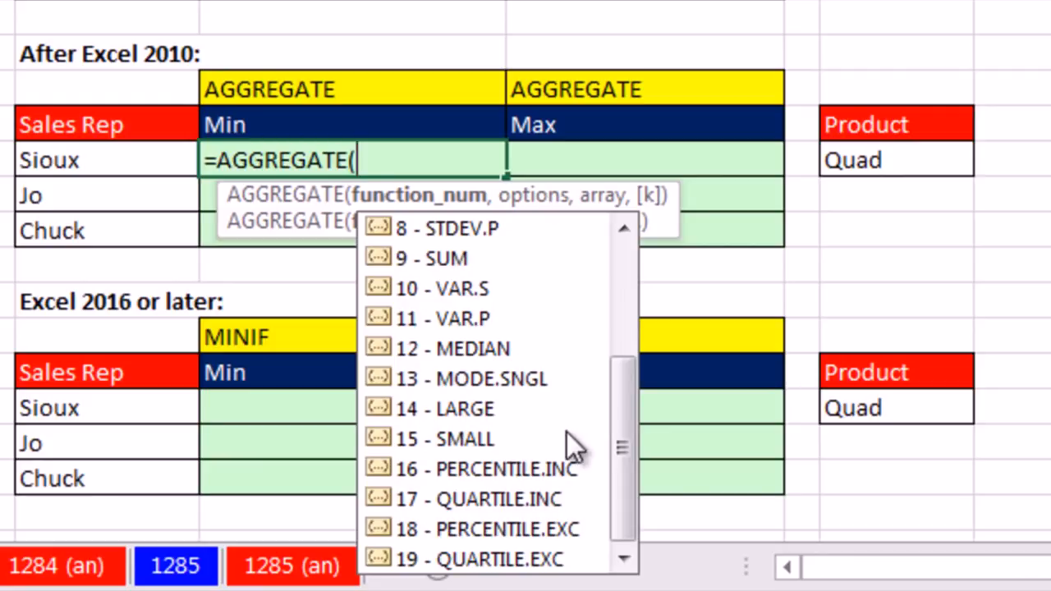
double_click(449, 438)
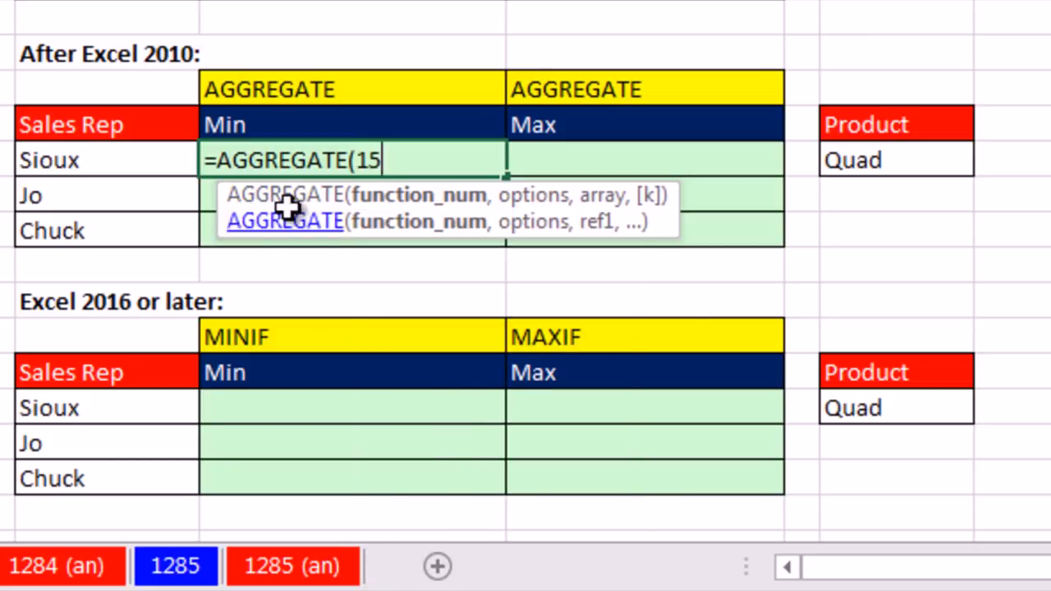
Set the AGGREGATE options argument to 6 - Ignore error values and begin the array argument with the absolute Sales range $E$2:$E$397
text(,)
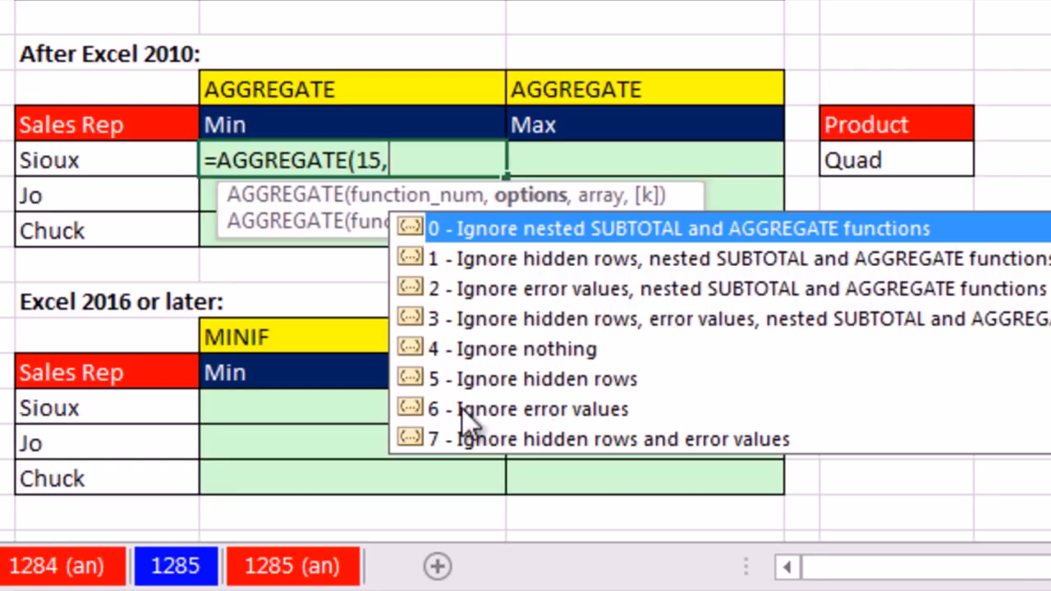
text(6,)
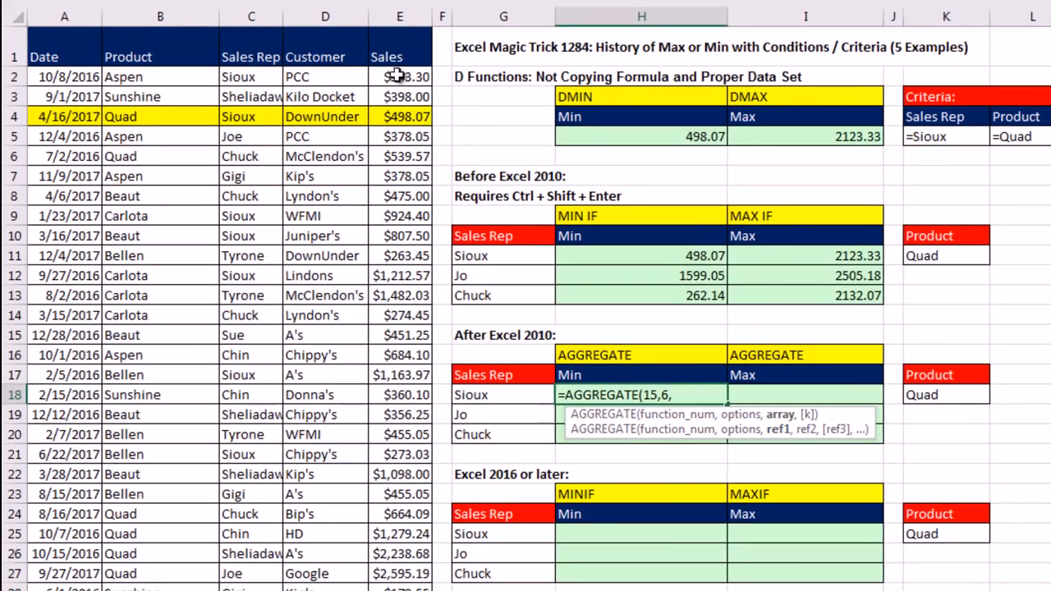
click(397, 76)
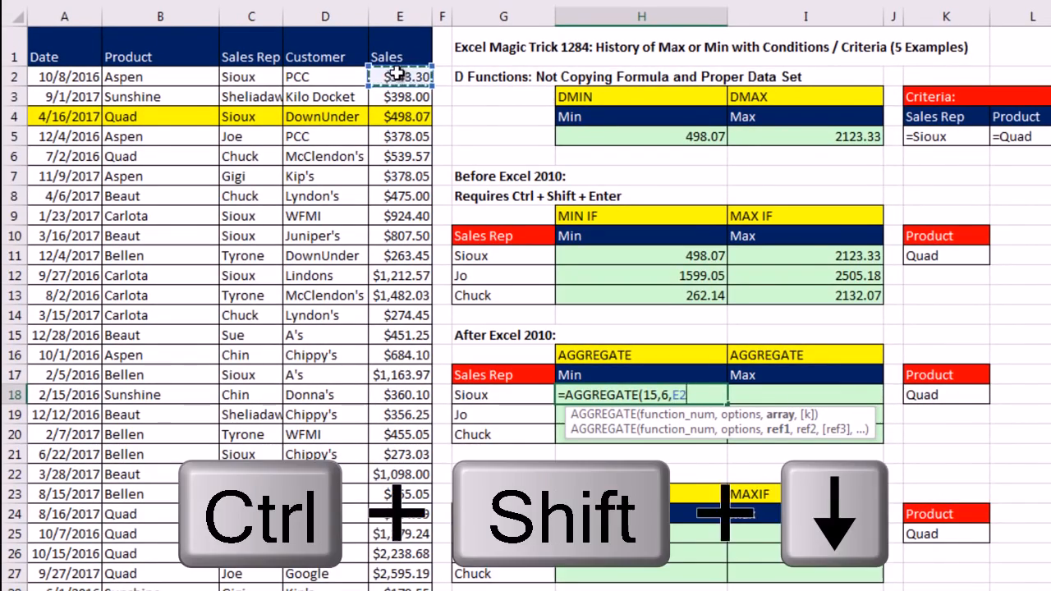
key(ctrl+shift+Down)
key(F4)
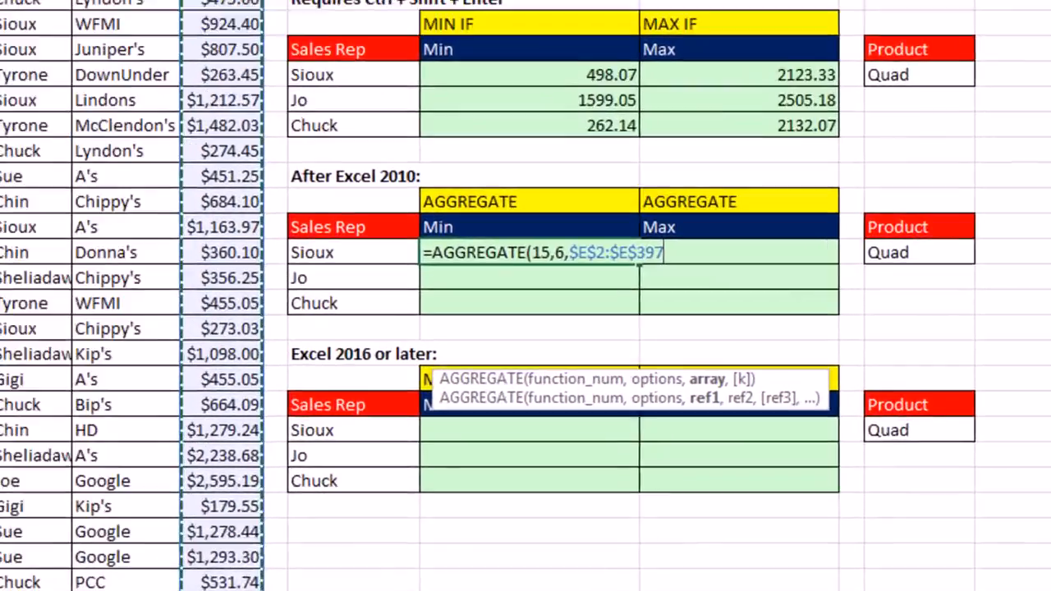
Divide the Sales range by a first condition in double opening parentheses, comparing the absolute Sales Rep range $C$2:$C$397 with G18
text(/(()
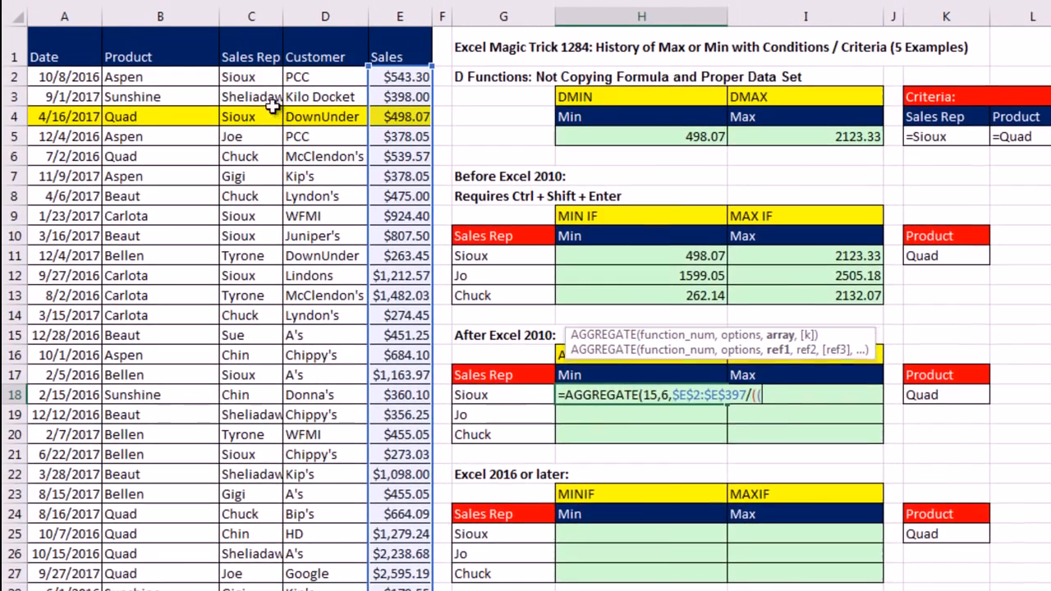
click(259, 78)
key(ctrl+shift+Down)
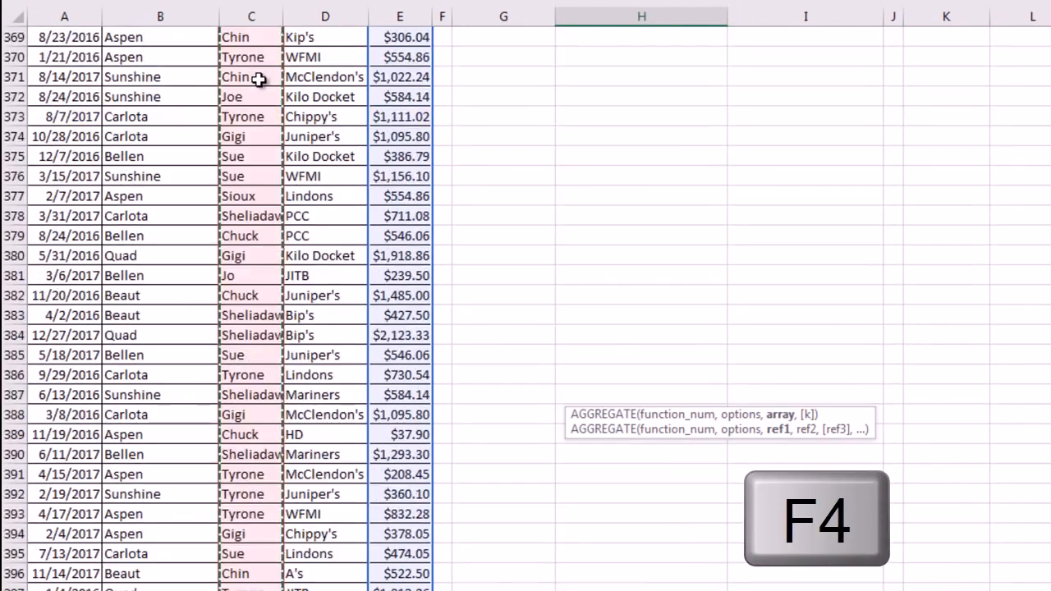
key(F4)
text(=)
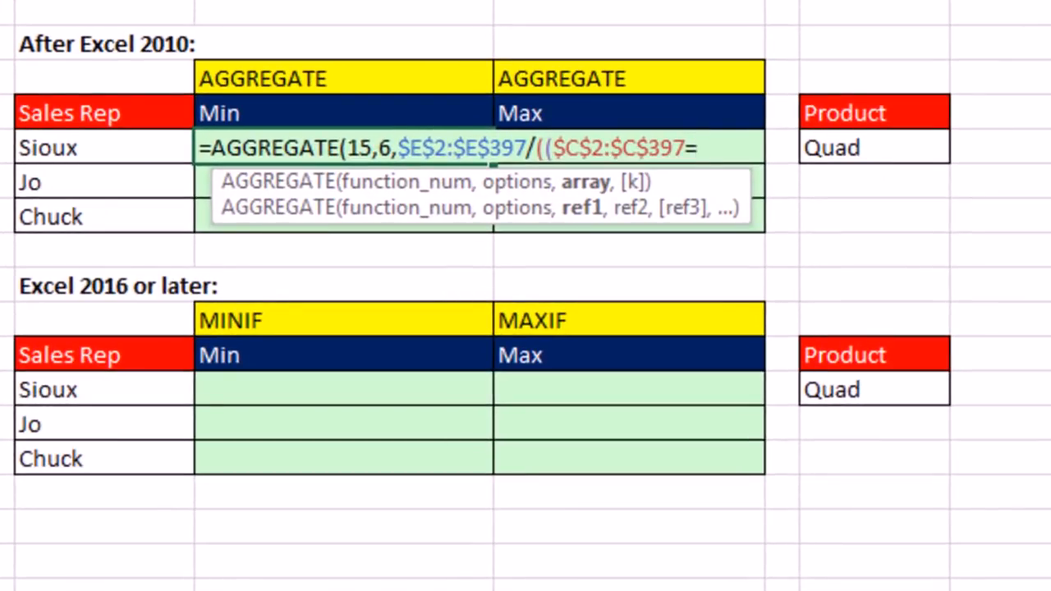
click(123, 149)
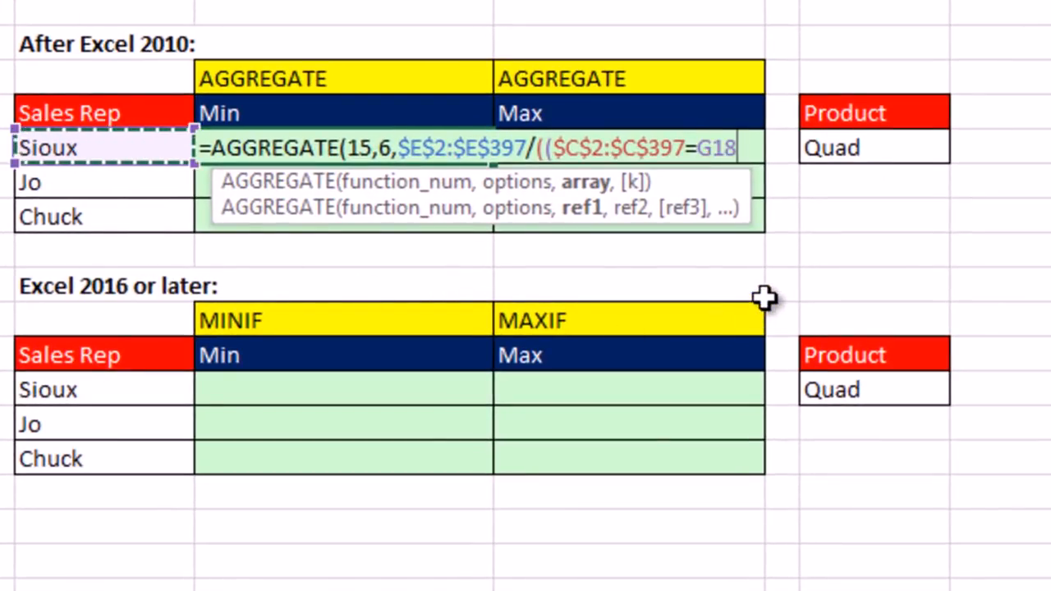
text())
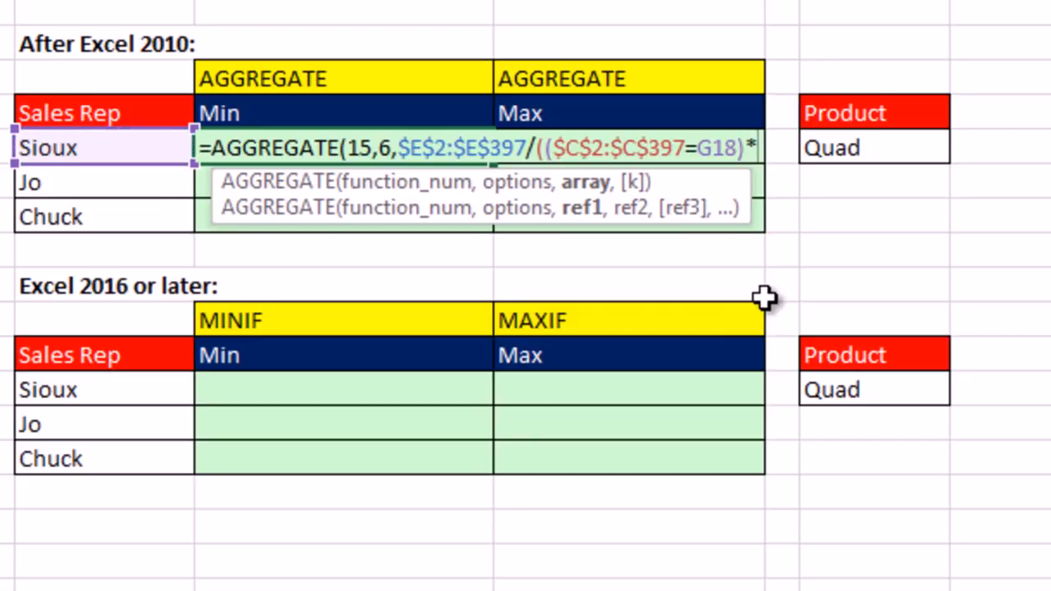
Multiply by a second condition comparing the absolute Product range $B$2:$B$397 with $K$18, and close the divisor's parentheses
text(*()
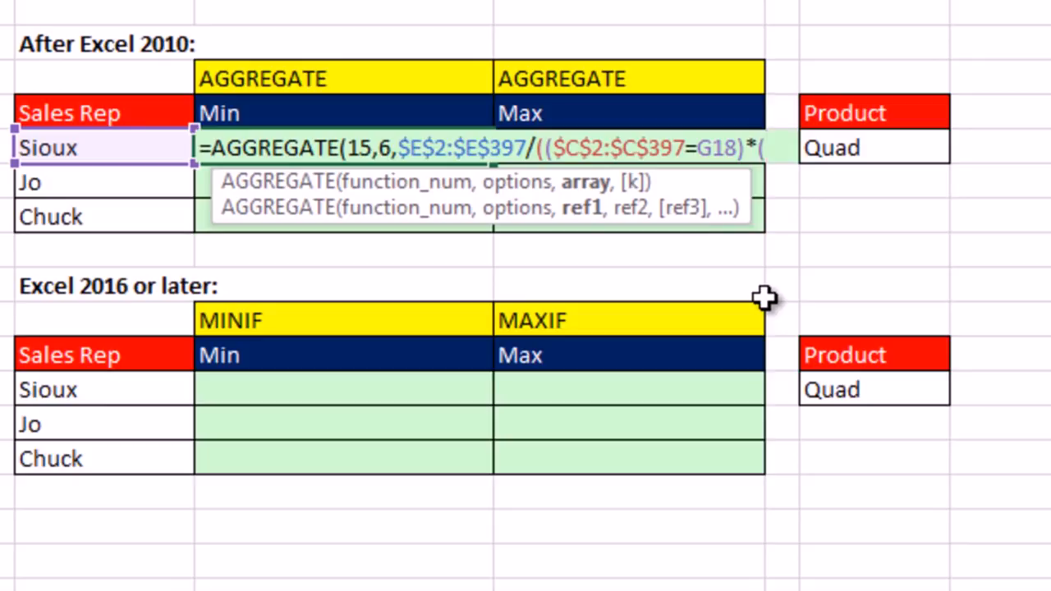
scroll(764, 298, up, 2)
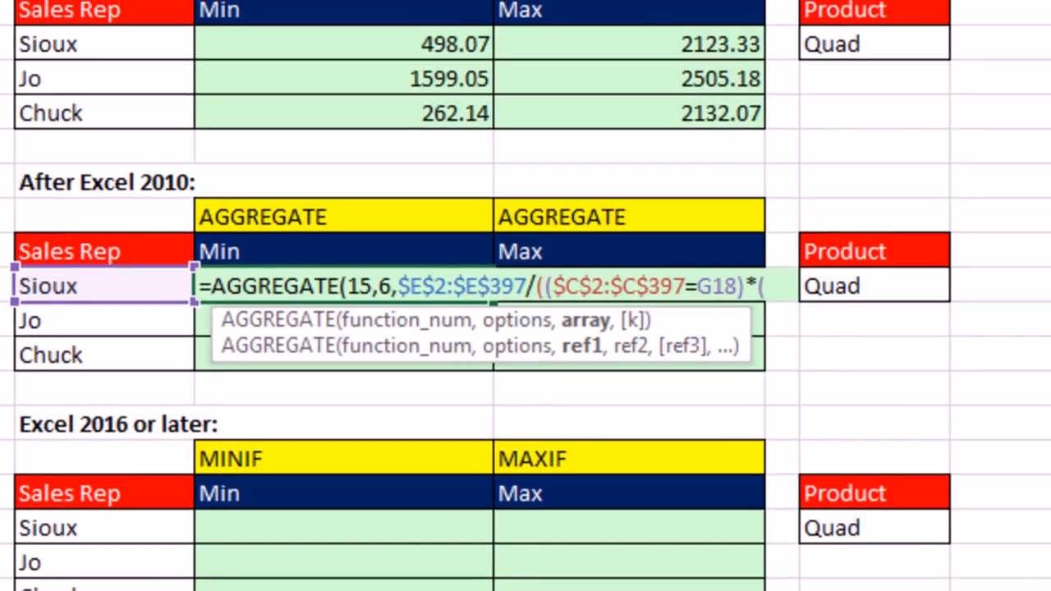
text(B2)
key(ctrl+shift+Down)
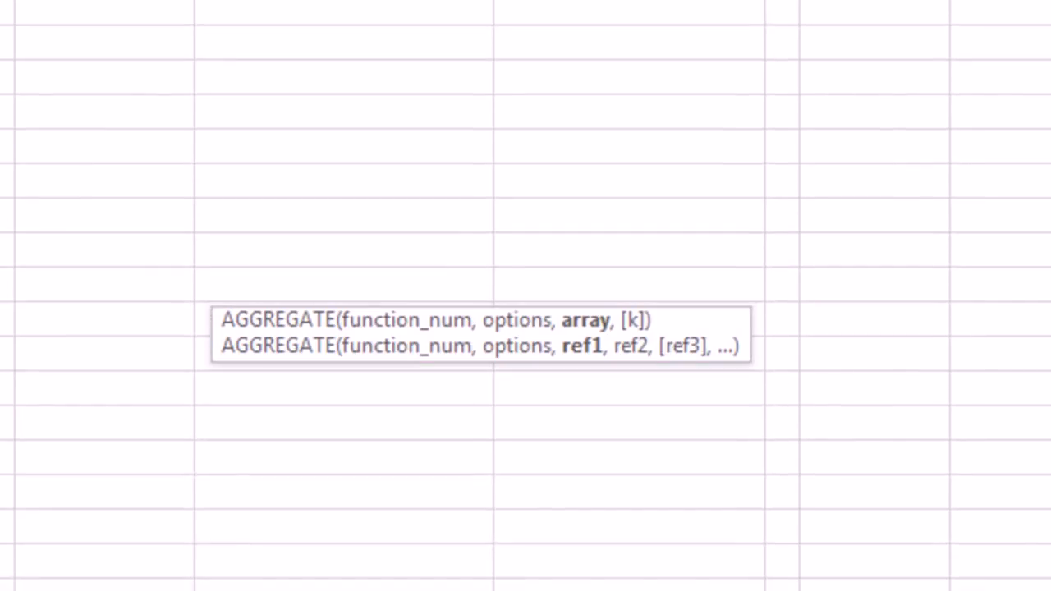
key(F4)
key(ctrl+BackSpace)
text(=)
key(Right)
key(Right)
key(Right)
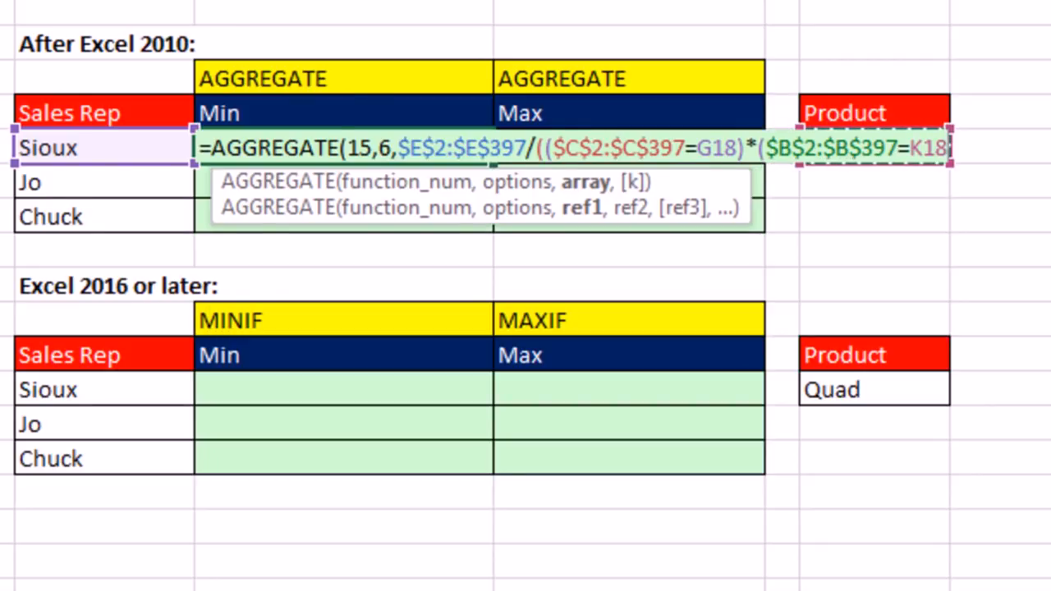
key(F4)
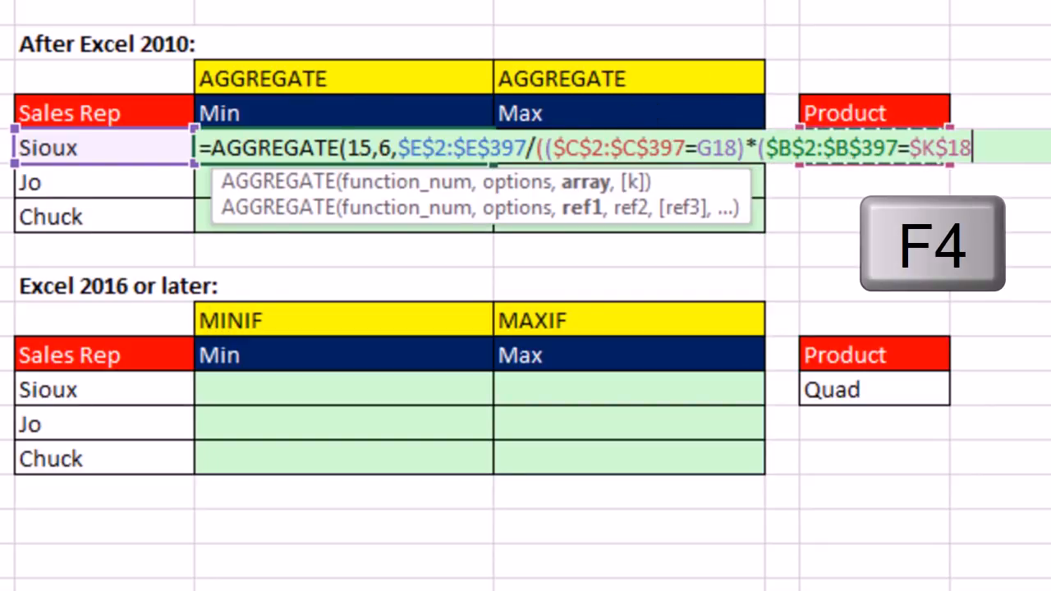
text())
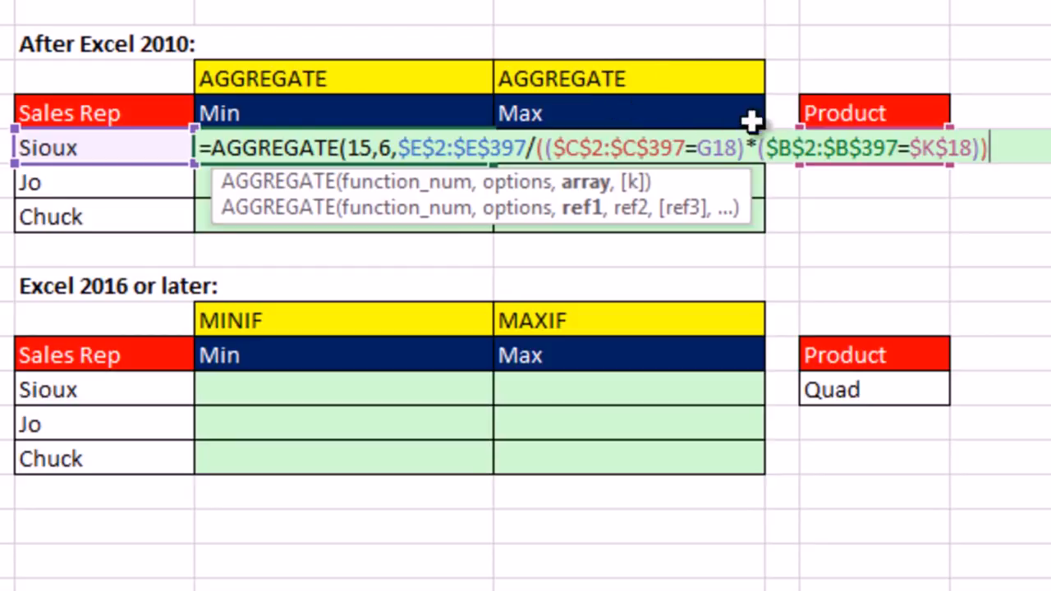
Evaluate the divisor with both conditions in place to examine its array, and restore the formula text
drag(535, 148, 990, 148)
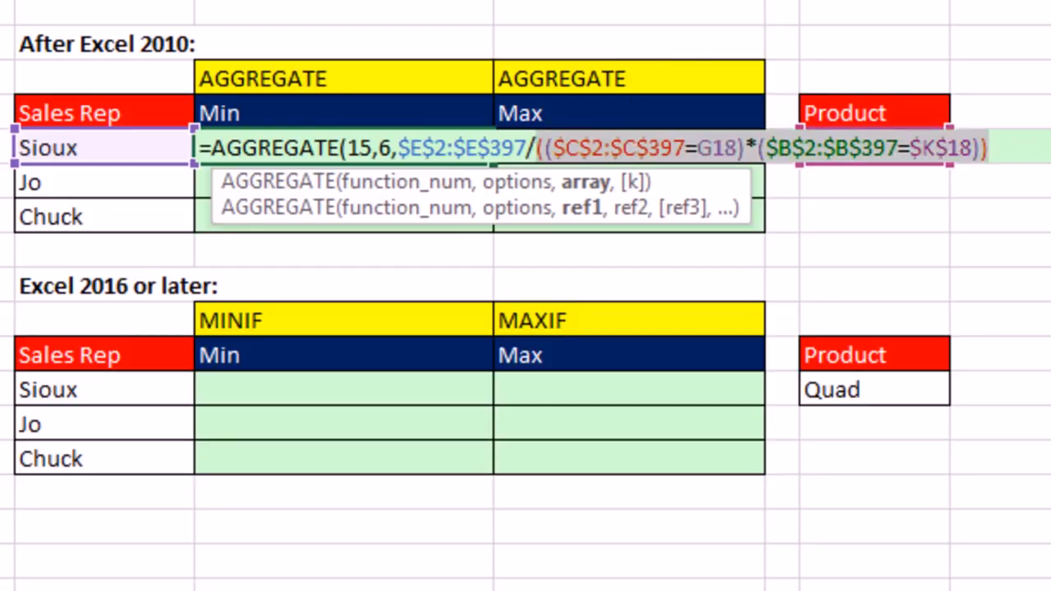
key(F9)
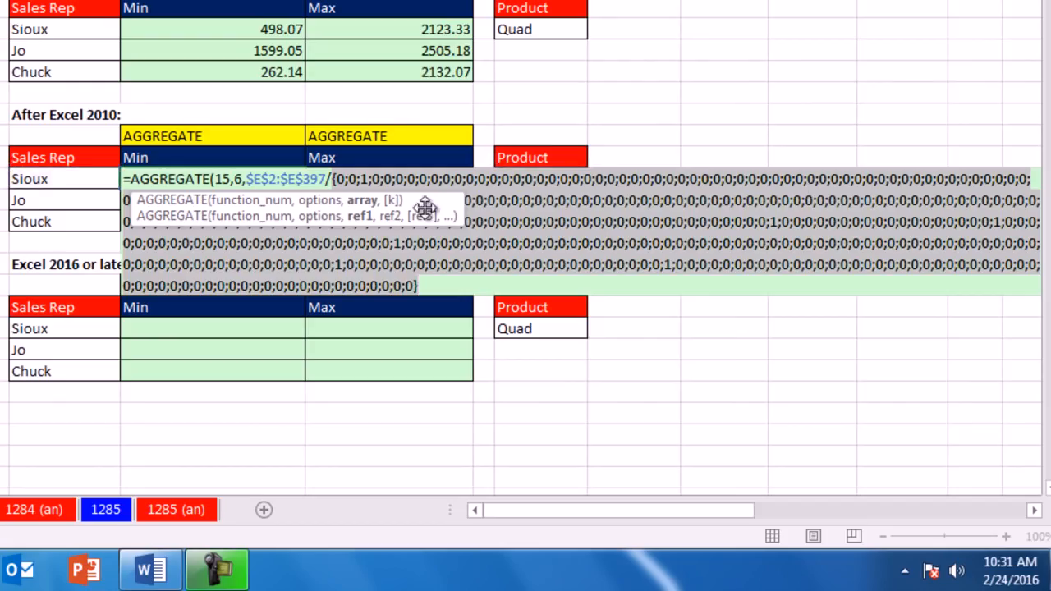
drag(458, 251, 525, 371)
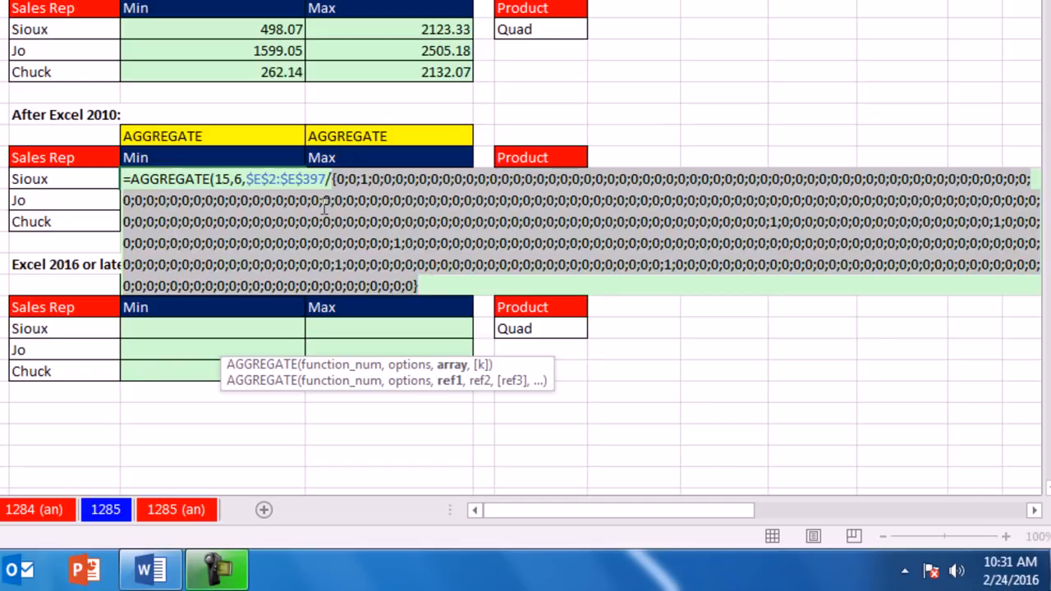
key(ctrl+z)
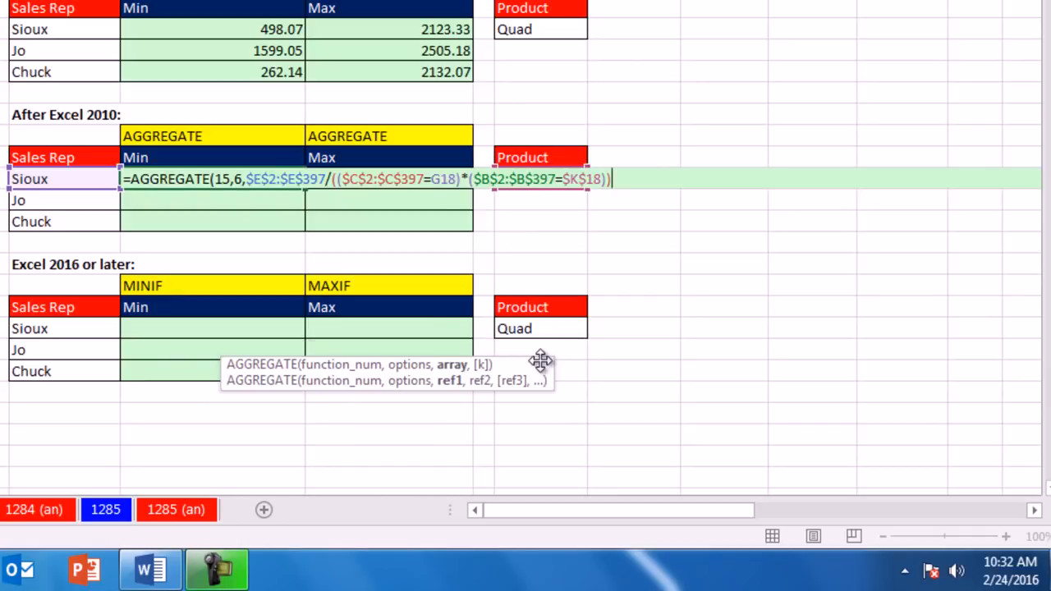
Evaluate the entire array argument, Sales divided by the conditions, to examine its values, and restore the formula
drag(540, 362, 550, 246)
click(458, 252)
key(F9)
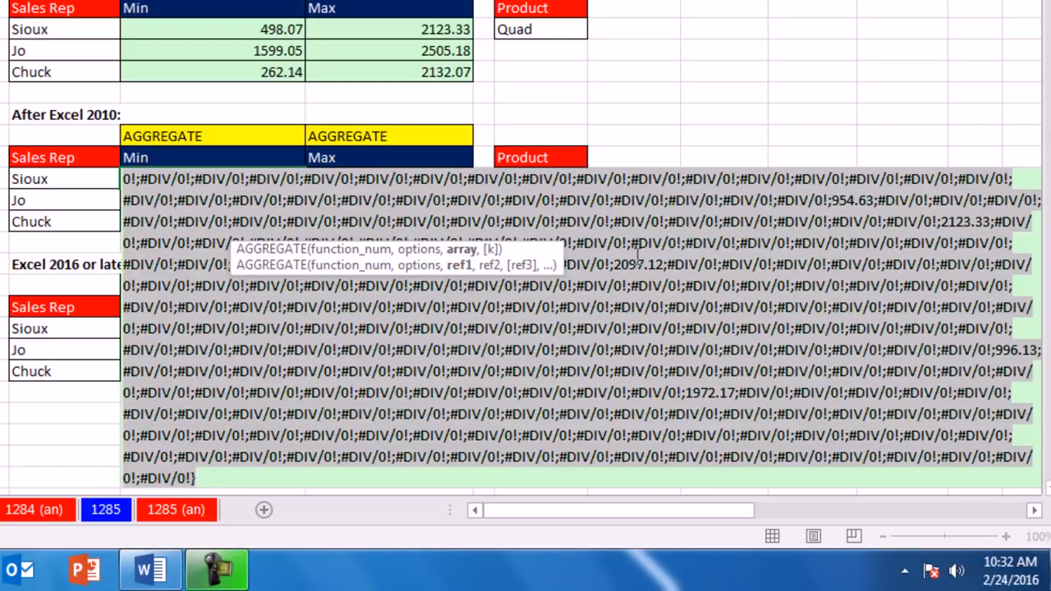
key(ctrl+z)
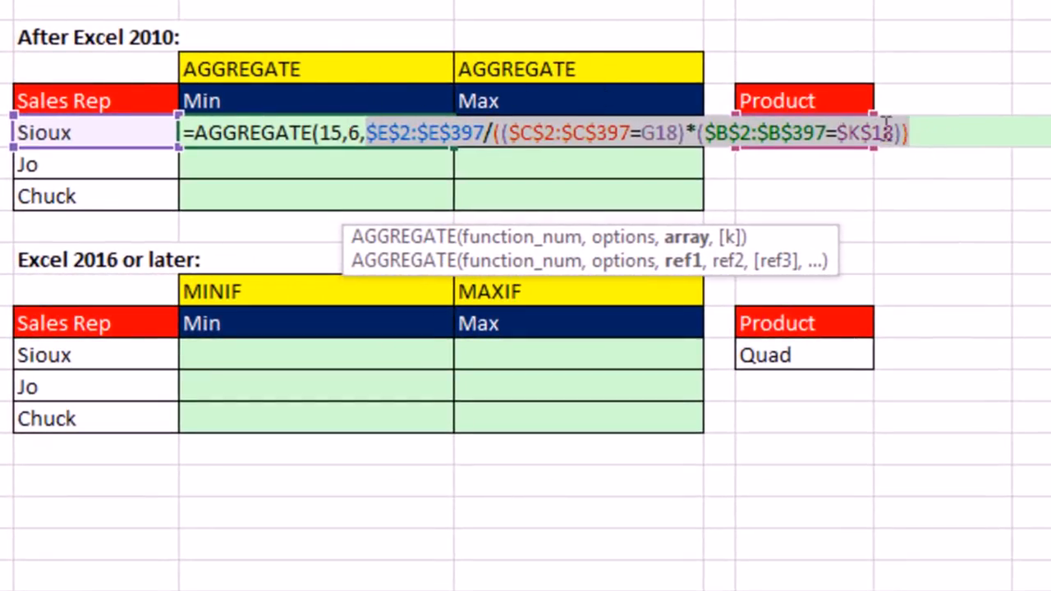
Complete the AGGREGATE formula with 1 as the k argument and enter it in H18
click(950, 134)
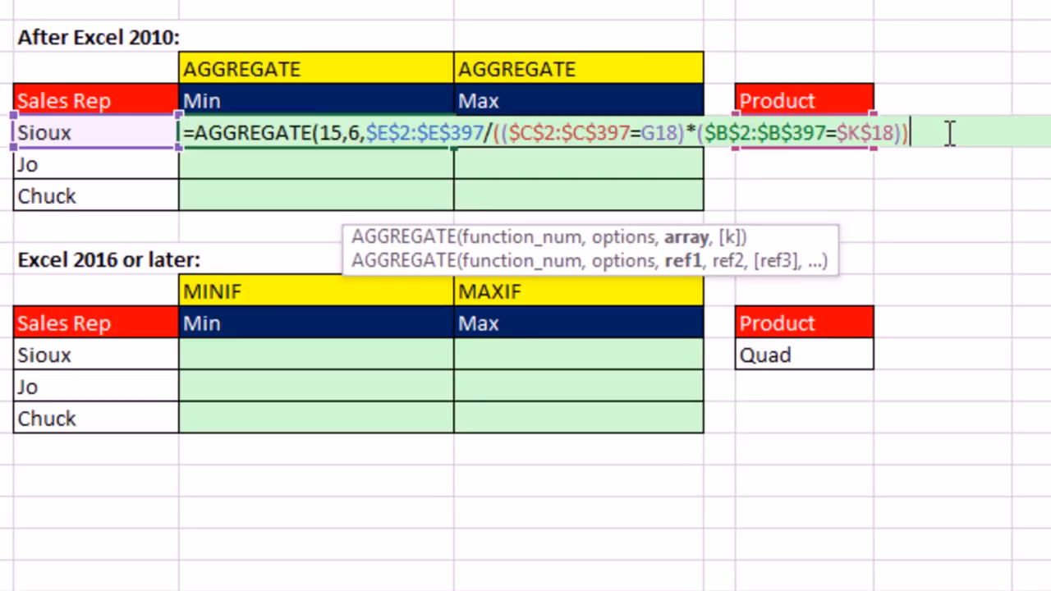
text(,)
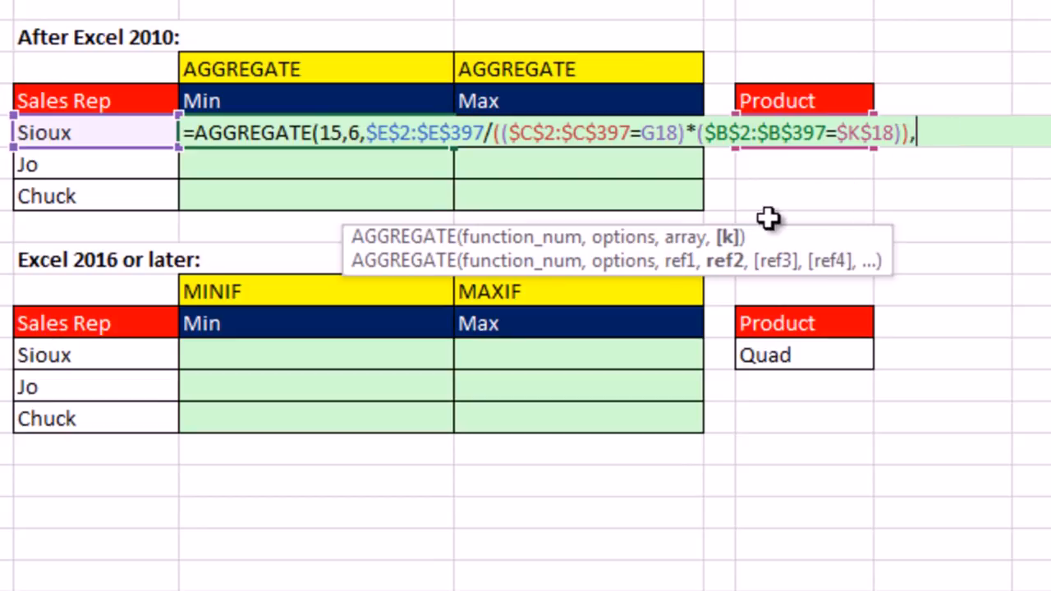
text(1)
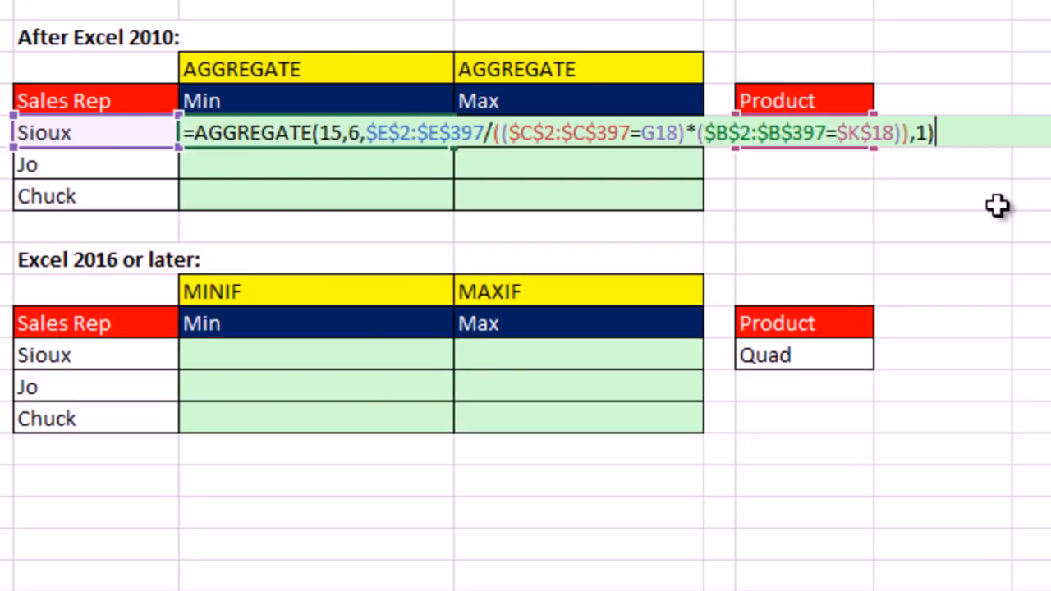
key(ctrl+Return)
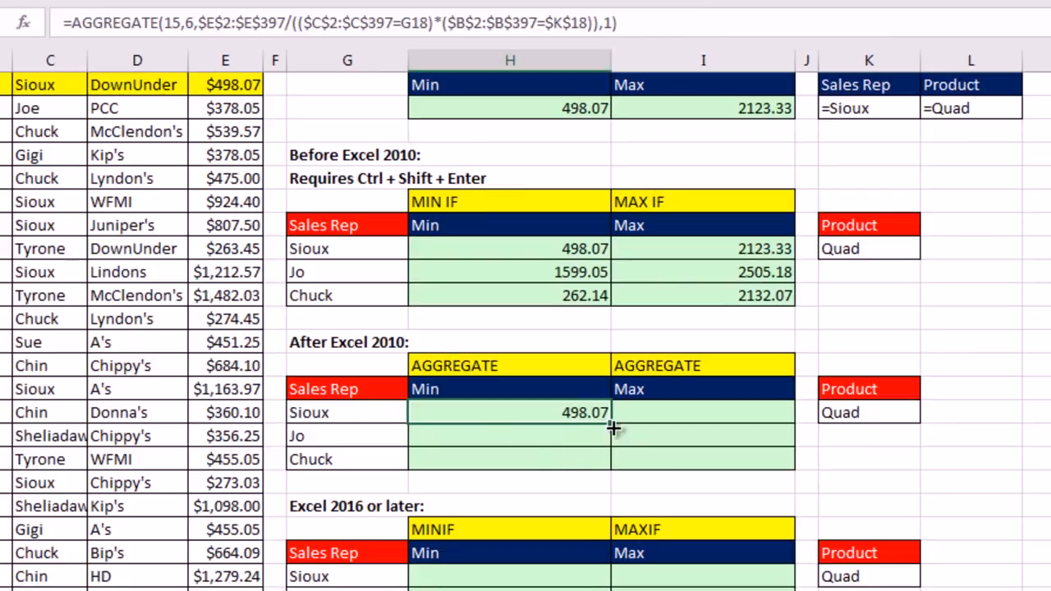
Copy the AGGREGATE formula down to H20 and check the cell references in that last cell
drag(614, 427, 615, 461)
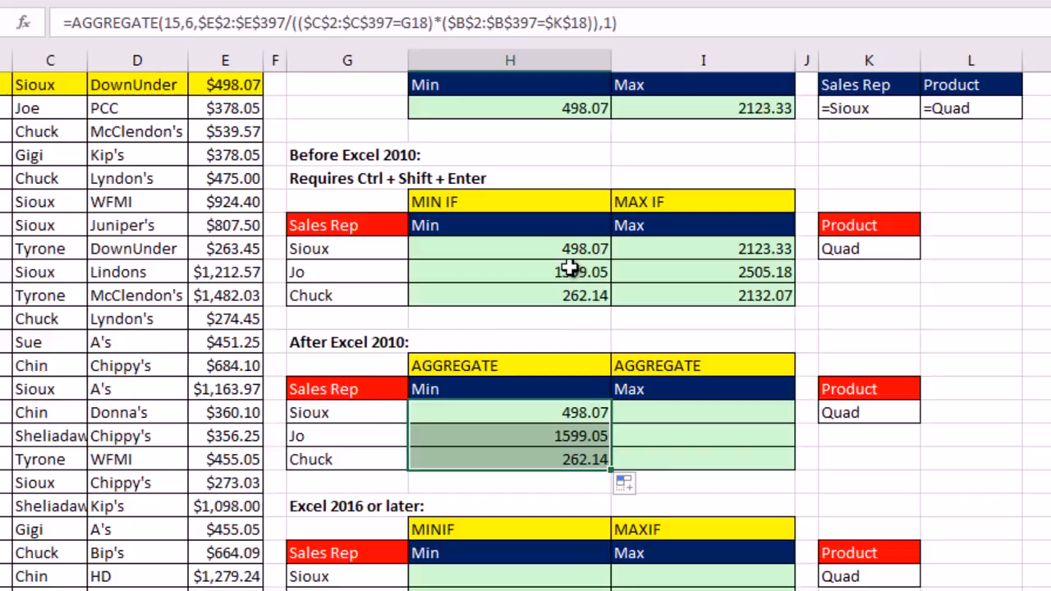
double_click(558, 464)
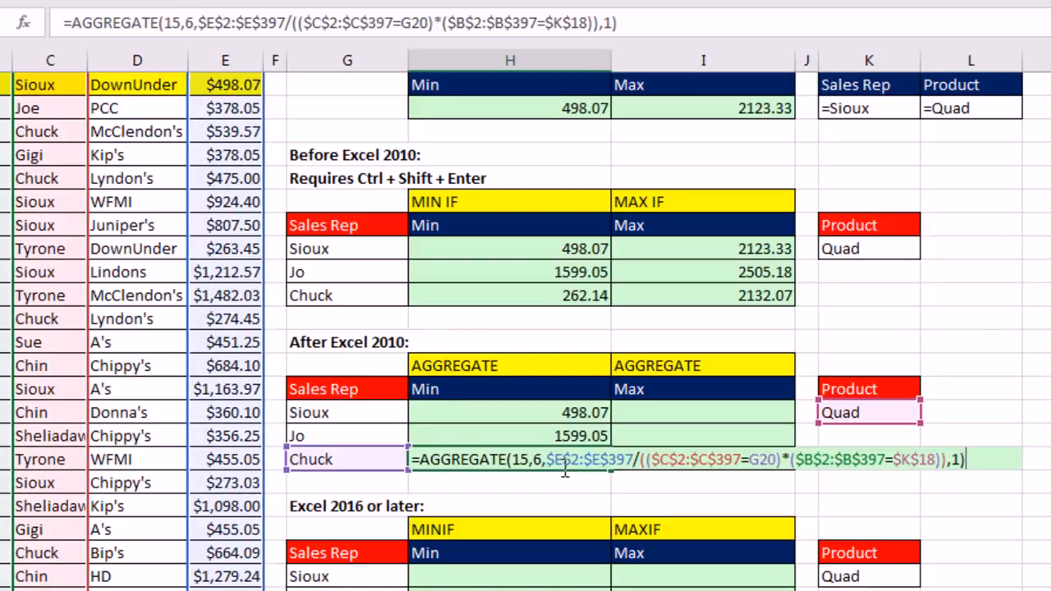
key(Escape)
Copy the AGGREGATE formula's text from H18 without altering that cell, and paste it into I18 under Max
click(578, 413)
double_click(579, 413)
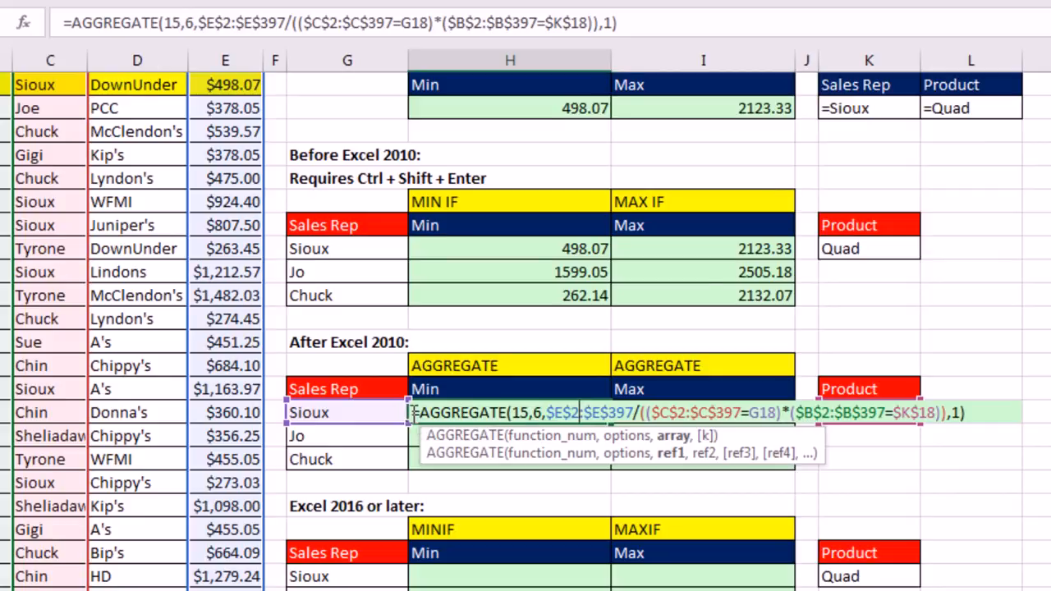
drag(413, 413, 1037, 432)
key(ctrl+c)
key(Escape)
double_click(647, 409)
key(ctrl+v)
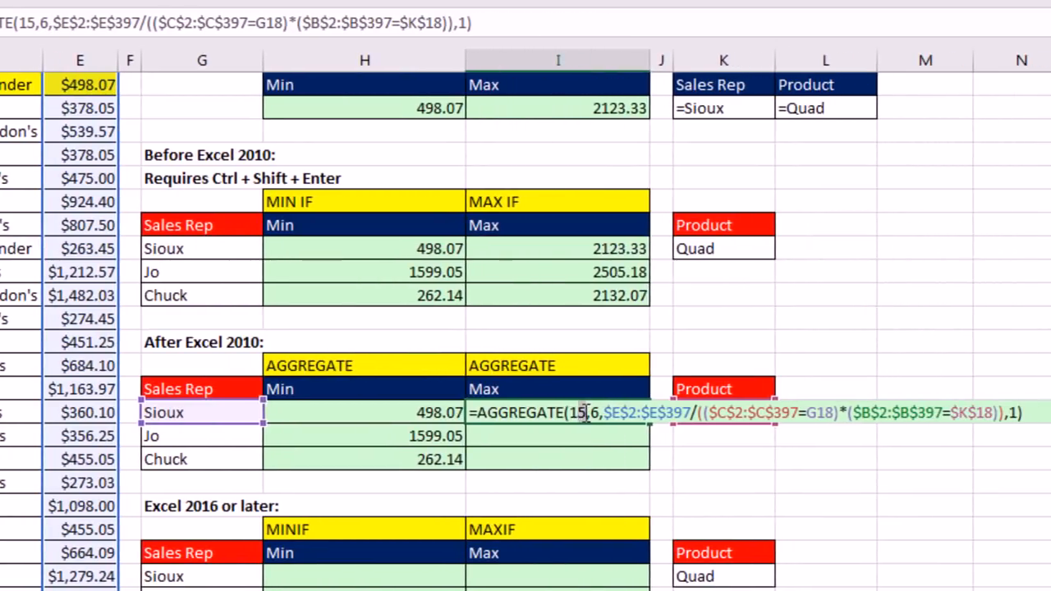
Change the function number in I18 to 14, enter the formula, and copy it down to I20
click(586, 413)
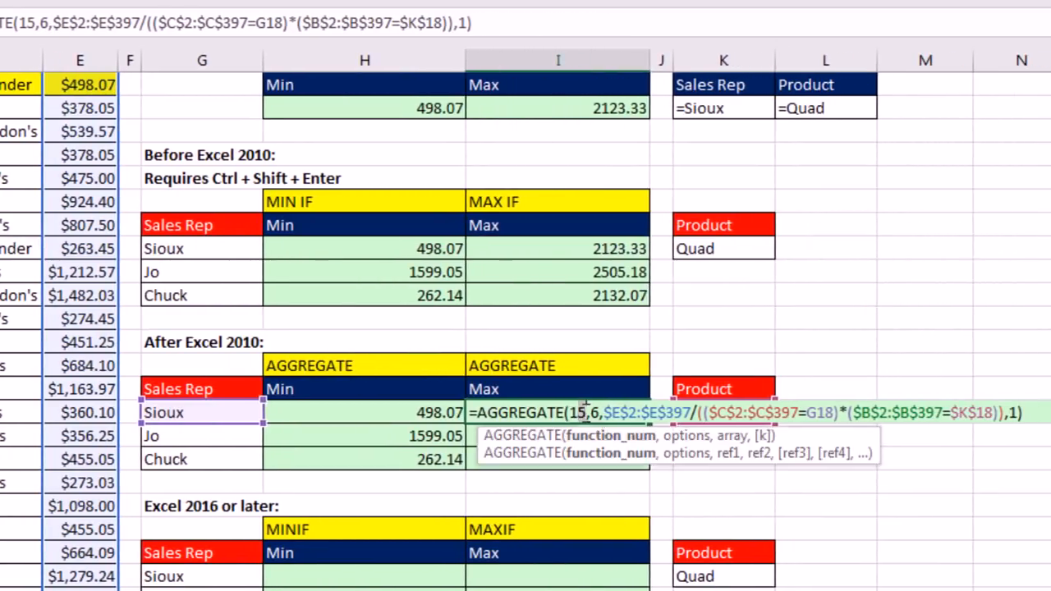
click(612, 453)
text(14)
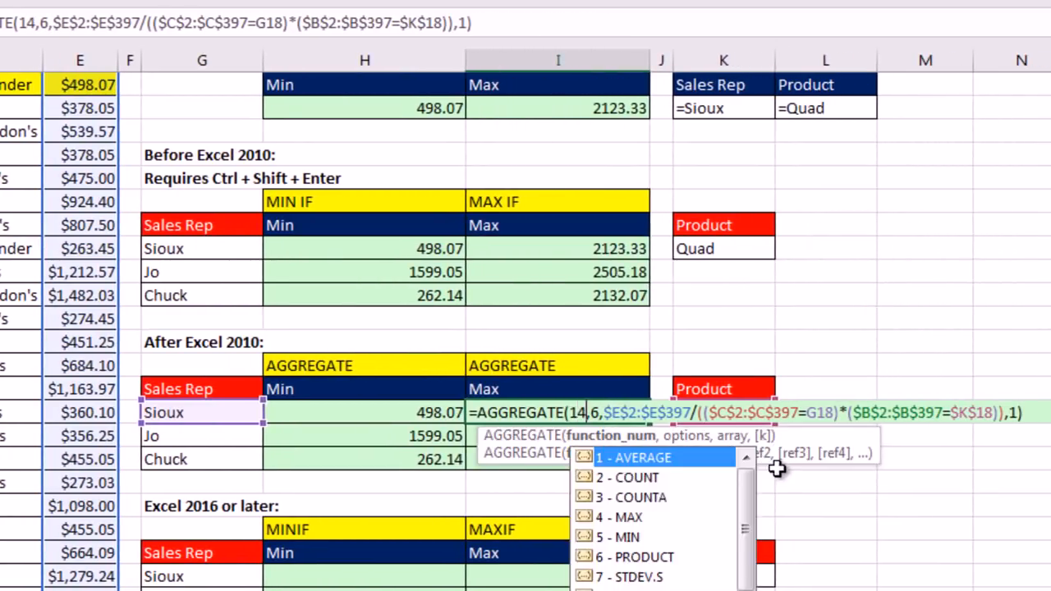
key(ctrl+Return)
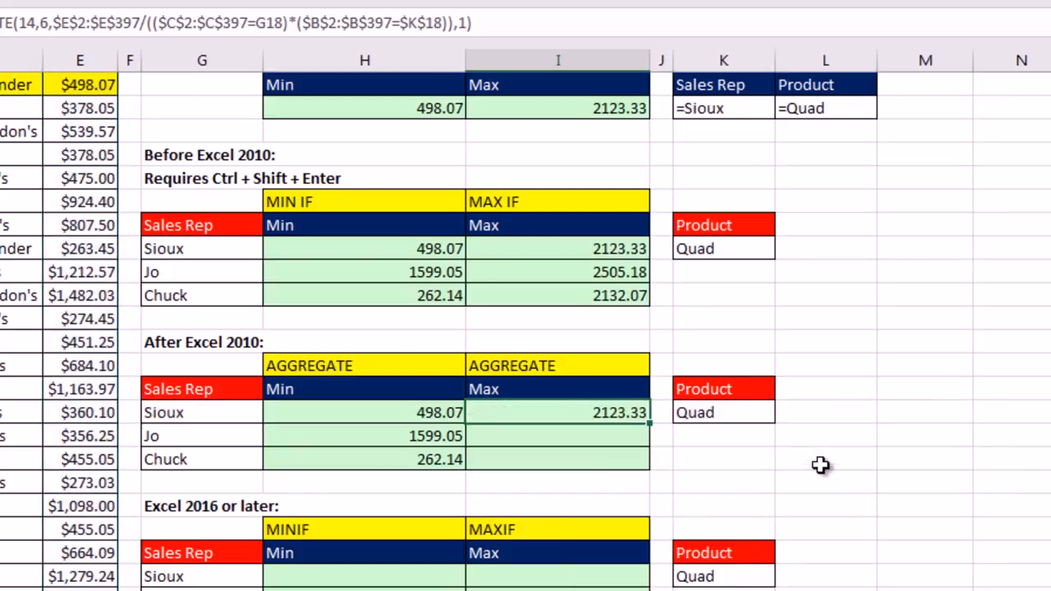
double_click(649, 423)
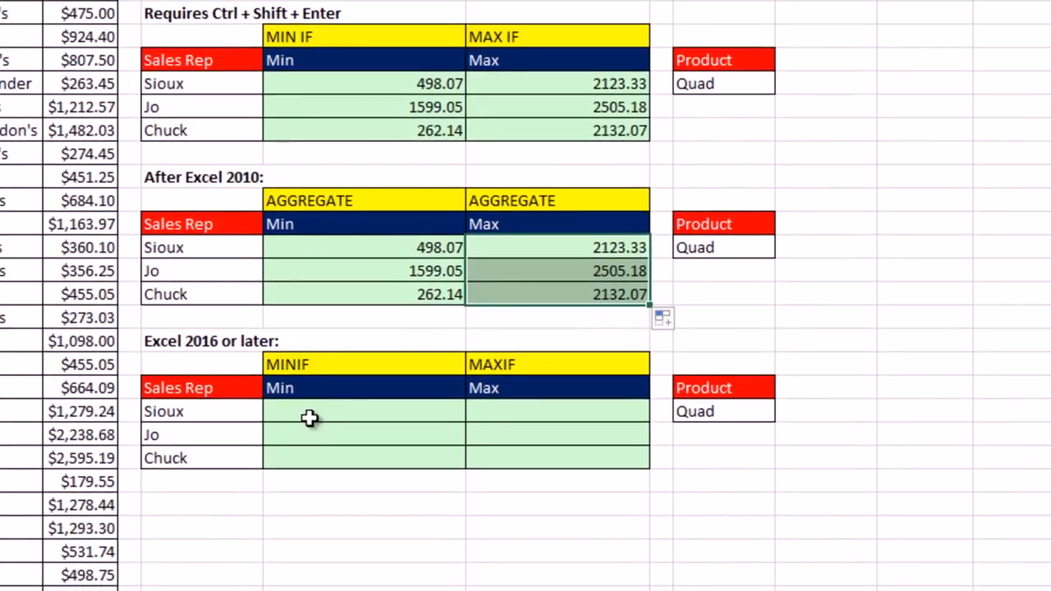
Start a MINIFS formula in H25 with the absolute Sales range $E$2:$E$397 as the min_range
click(308, 418)
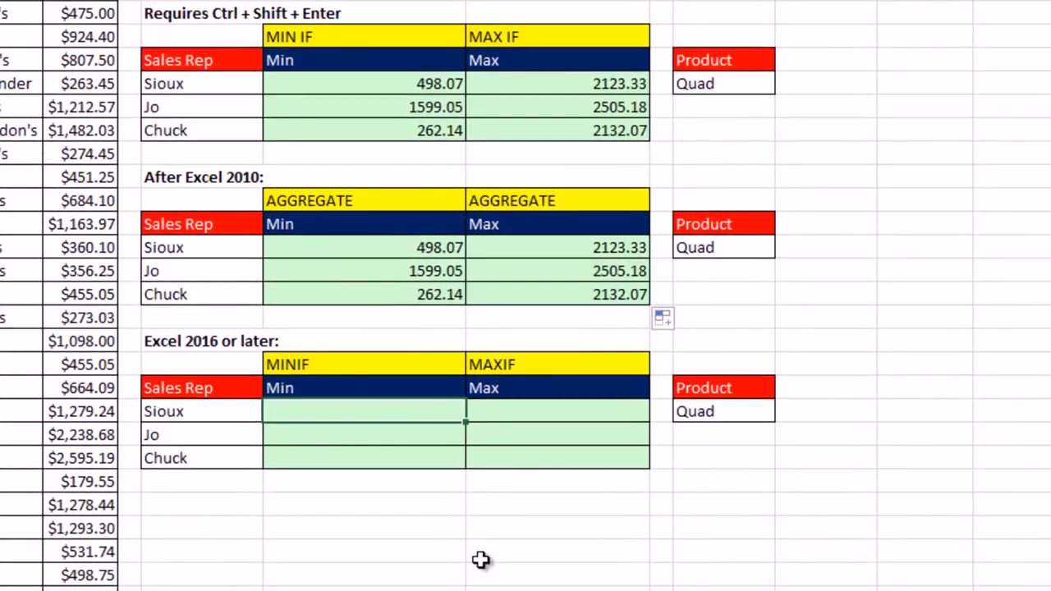
text(=minifs)
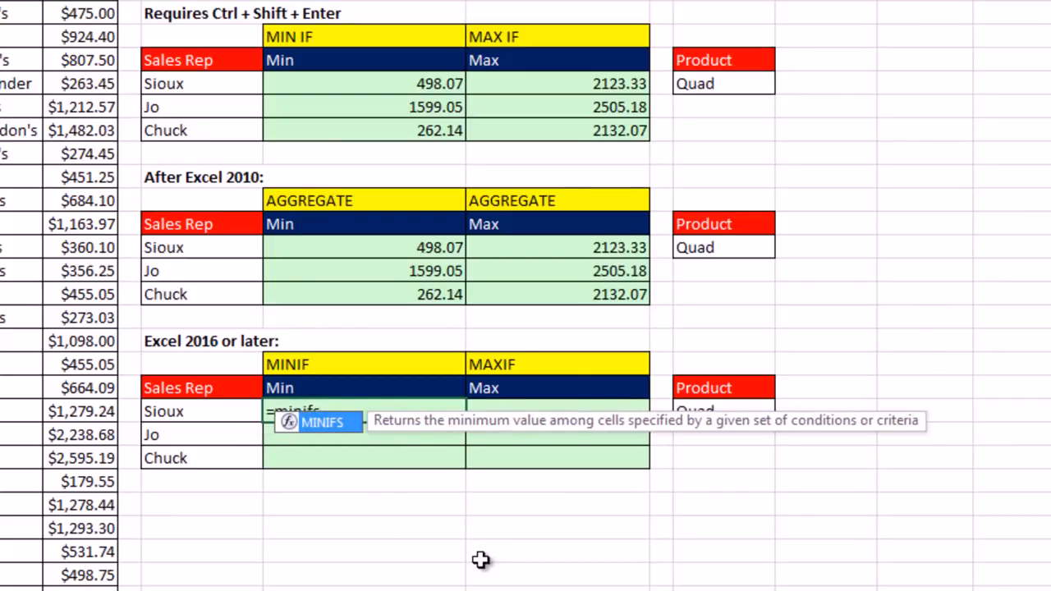
key(Tab)
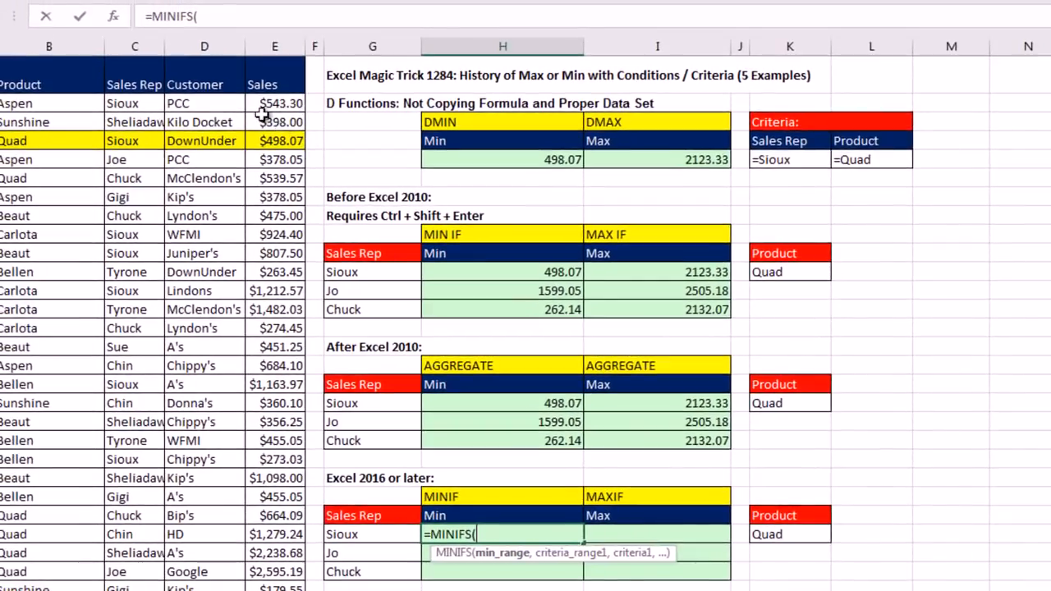
click(261, 105)
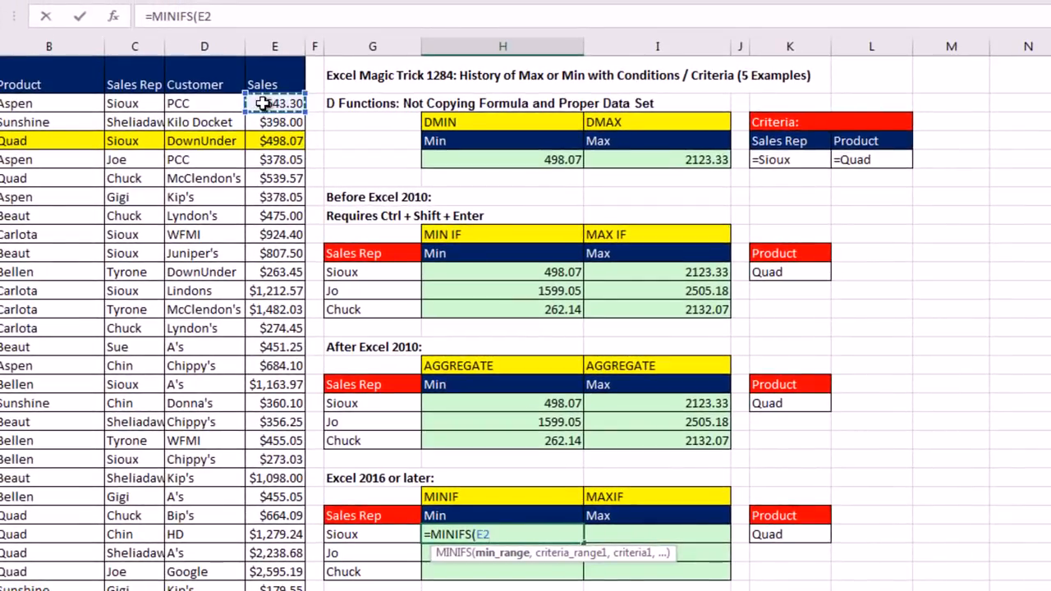
key(ctrl+shift+Down)
key(F4)
key(ctrl+BackSpace)
text(,)
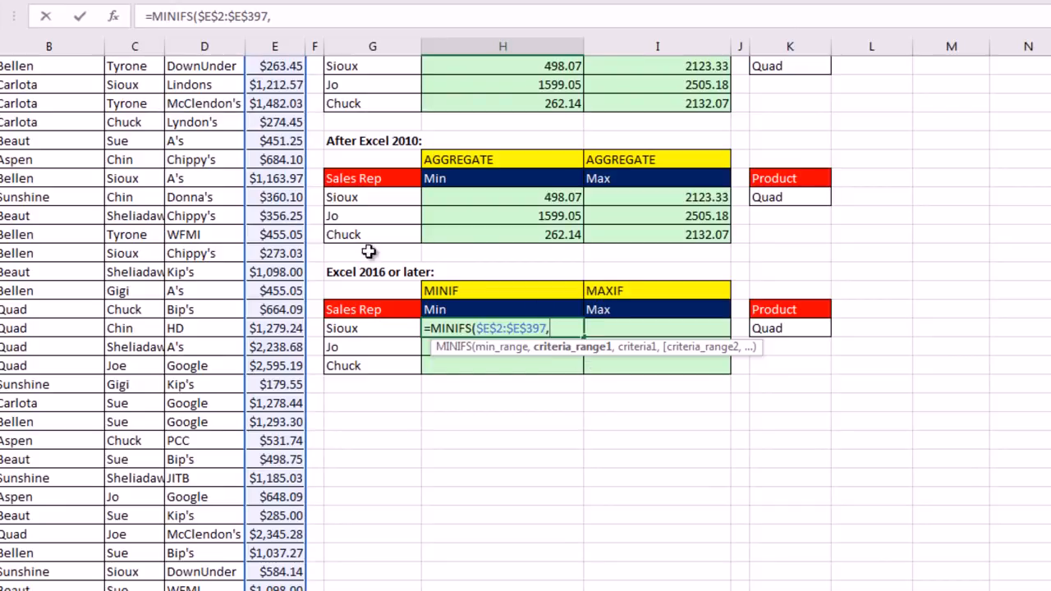
Add the Product range $B$2:$B$397 as the first criteria range of the MINIFS formula, with $K$25 as its criterion
scroll(197, 148, up, 4)
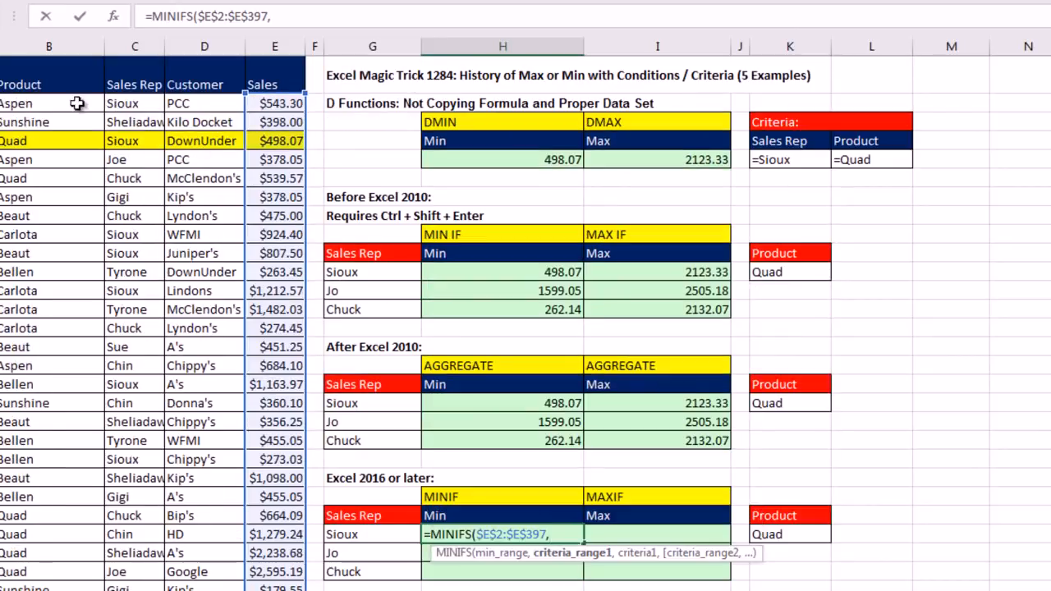
click(76, 102)
key(ctrl+shift+Down)
key(F4)
key(ctrl+BackSpace)
text(,)
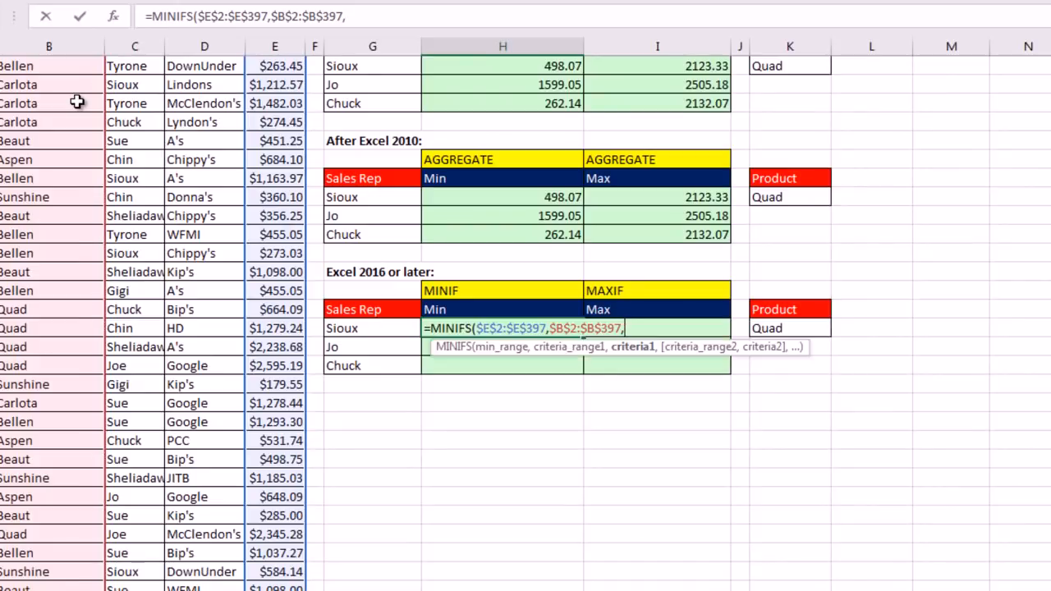
key(Right)
key(Right)
key(Right)
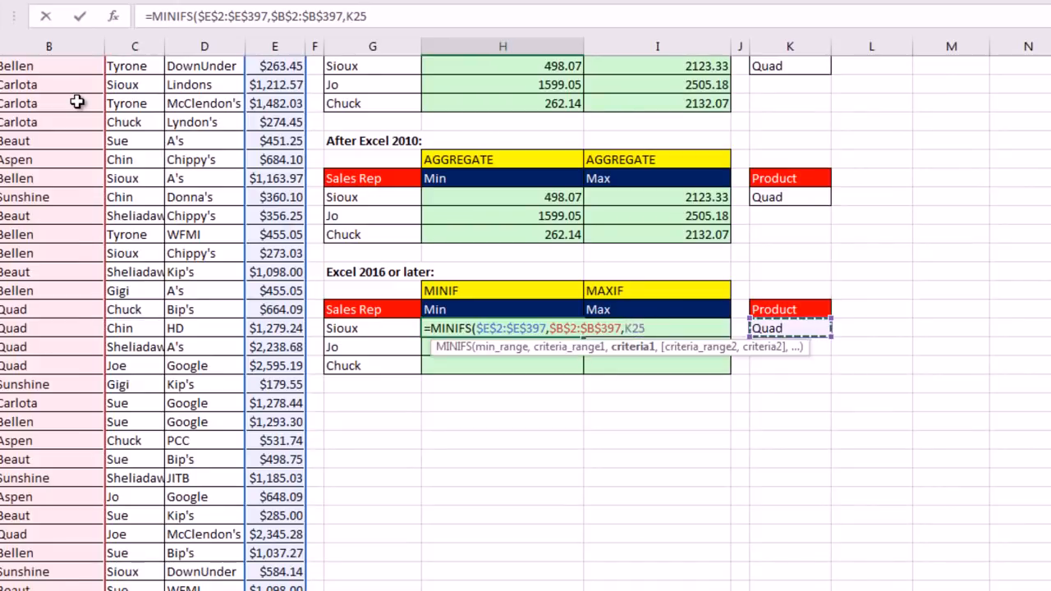
key(F4)
text(,)
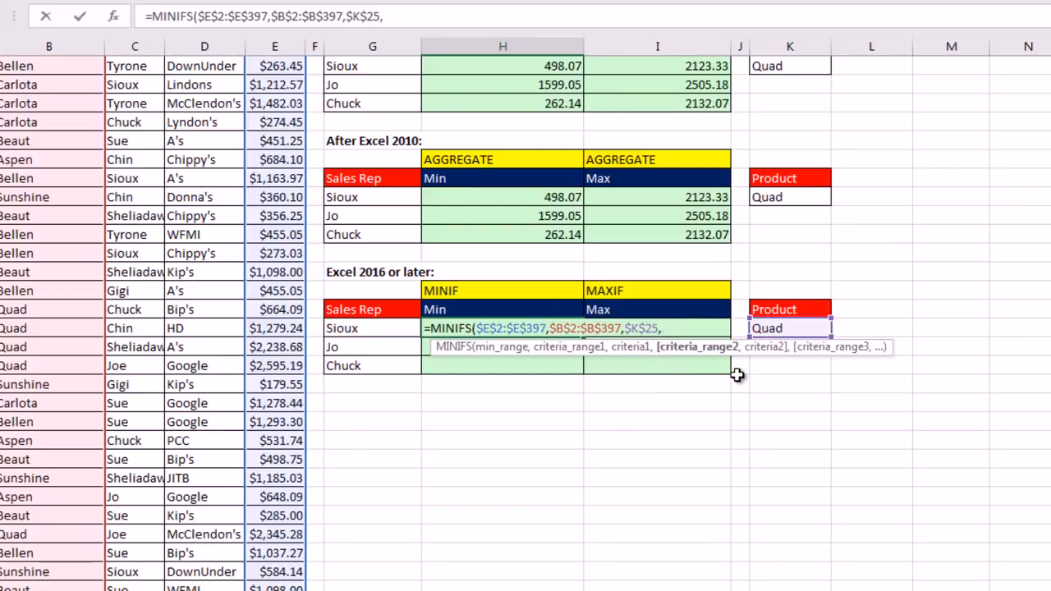
Add the Sales Rep range $C$2:$C$397 with criterion G25 as the second condition and enter the MINIFS formula in H25
scroll(167, 268, up, 4)
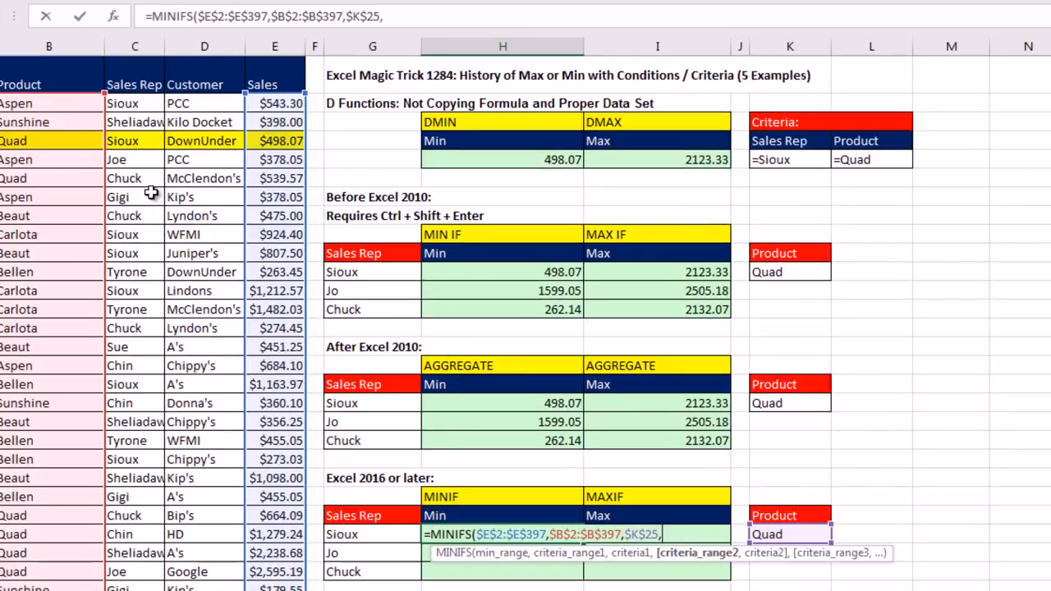
click(145, 101)
key(ctrl+shift+Down)
key(F4)
text(,)
key(Left)
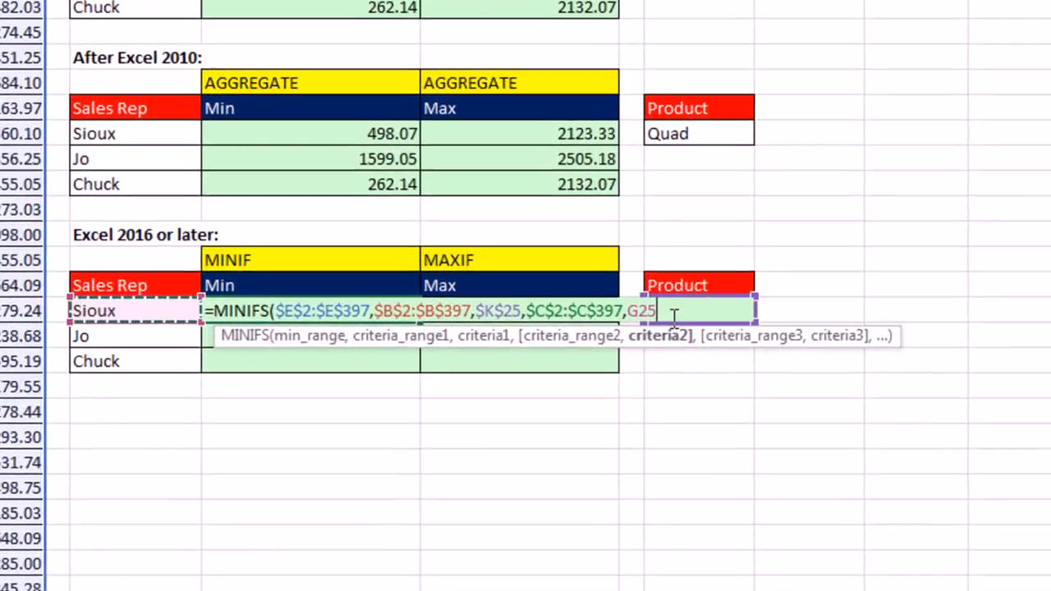
text())
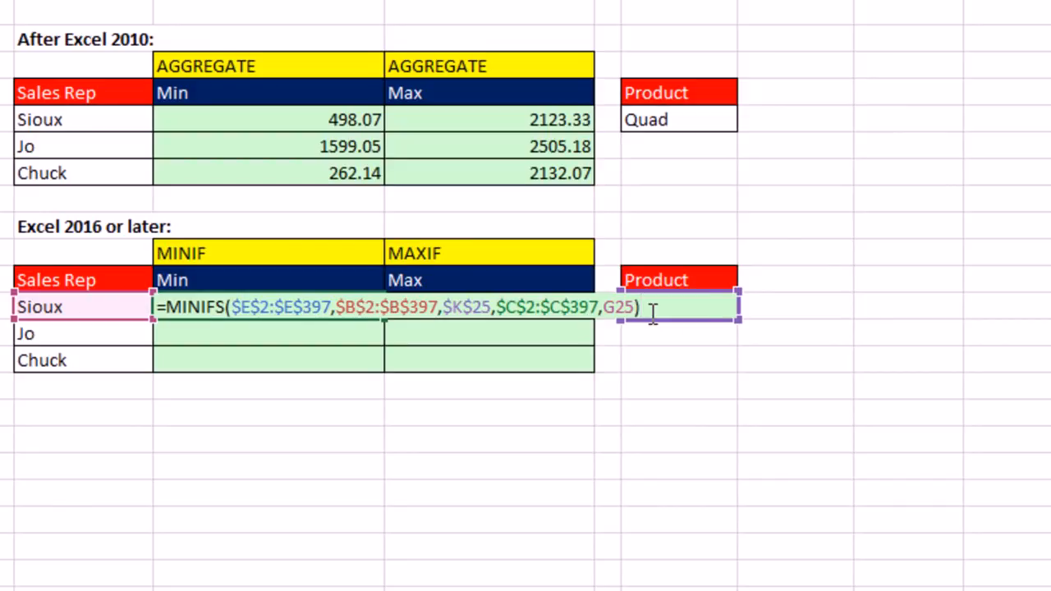
key(ctrl+Return)
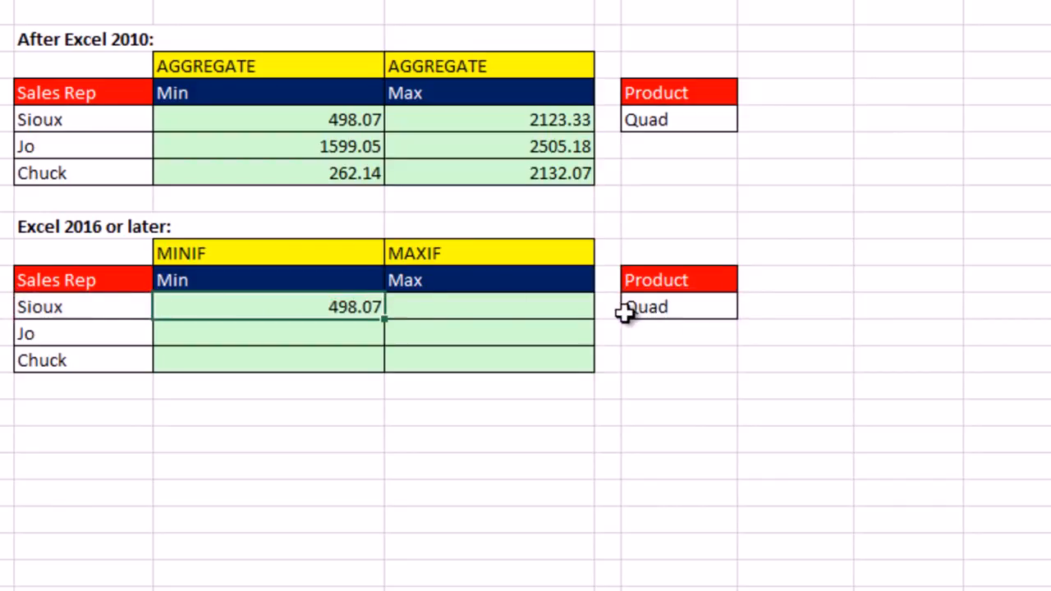
Copy the MINIFS formula down to H27 and check the cell references in that last cell
double_click(383, 319)
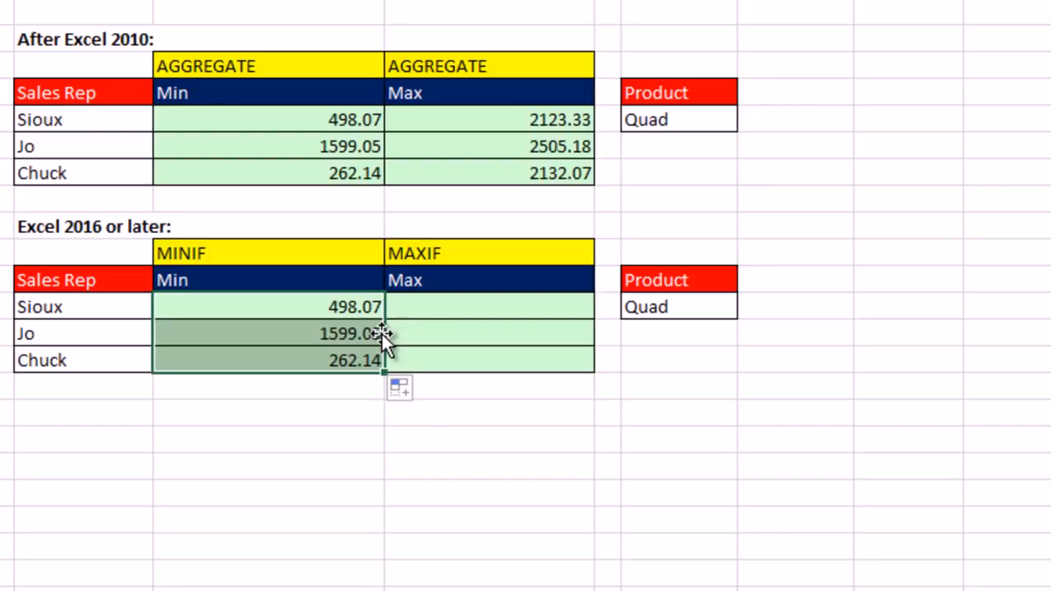
click(367, 360)
key(F2)
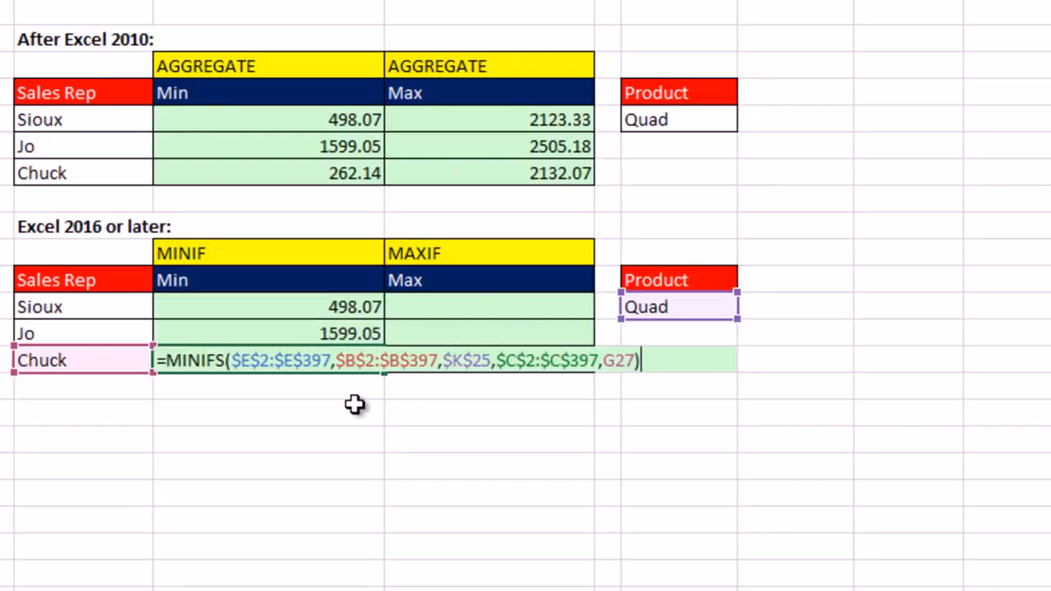
key(Escape)
Copy the MINIFS formula's text from H25 without altering that cell, and paste it into I25 under Max
double_click(168, 305)
drag(161, 307, 789, 334)
key(ctrl+c)
key(Escape)
click(445, 304)
double_click(479, 320)
key(ctrl+v)
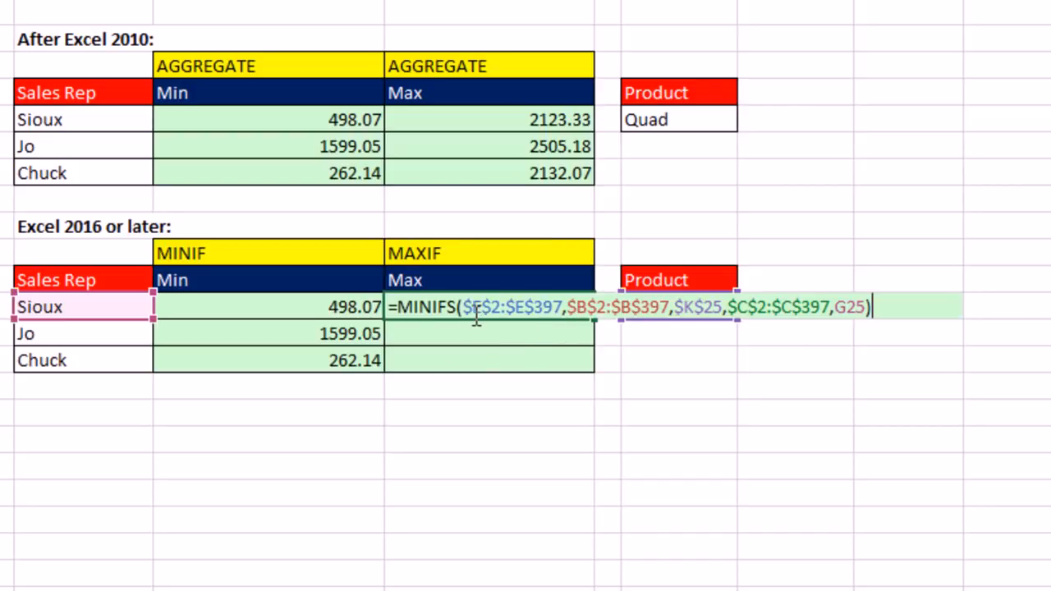
Change the function in I25 from MINIFS to MAXIFS and enter the formula
click(427, 307)
key(BackSpace)
key(BackSpace)
key(BackSpace)
text(Max)
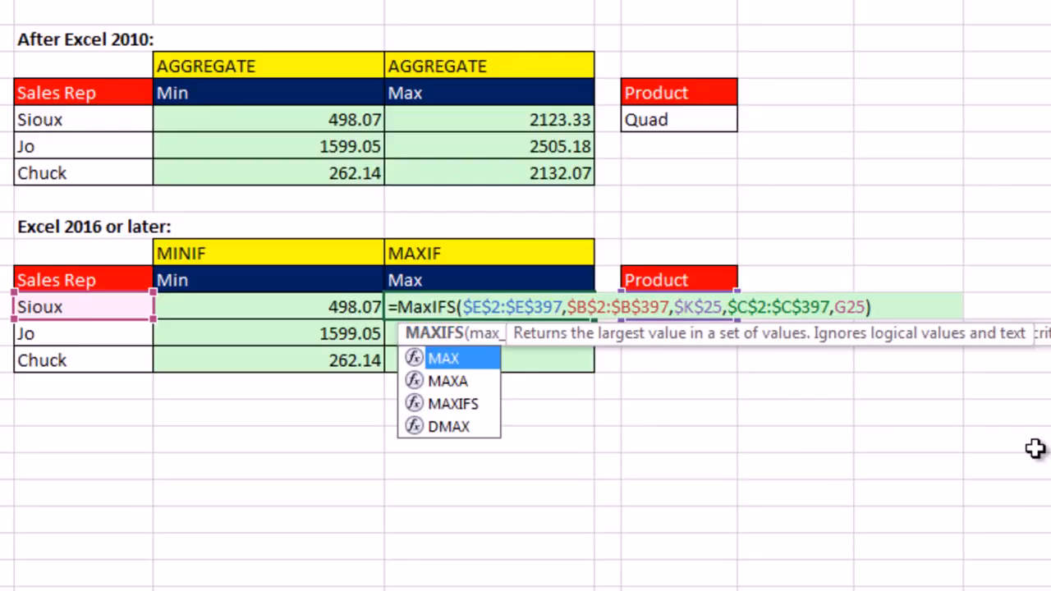
key(ctrl+Return)
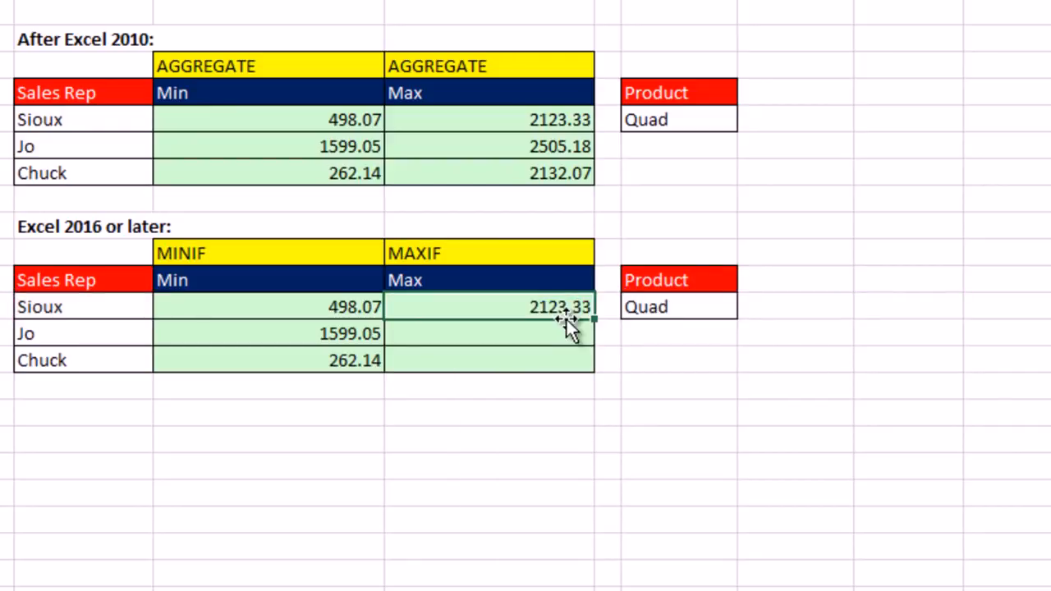
Copy the MAXIFS formula down to I27 and check the cell references in that last cell
drag(597, 322, 597, 371)
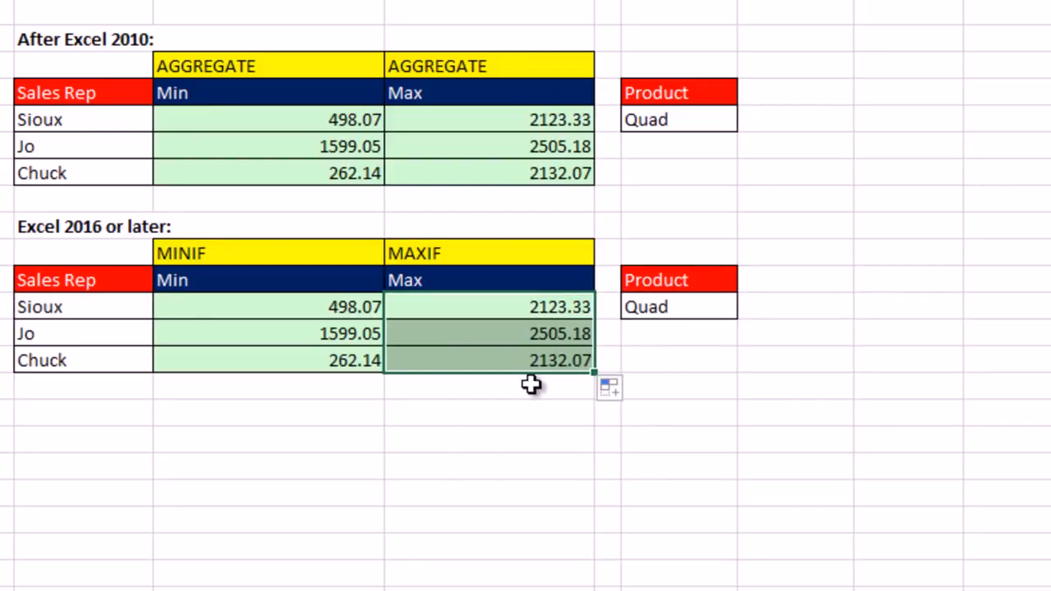
double_click(497, 360)
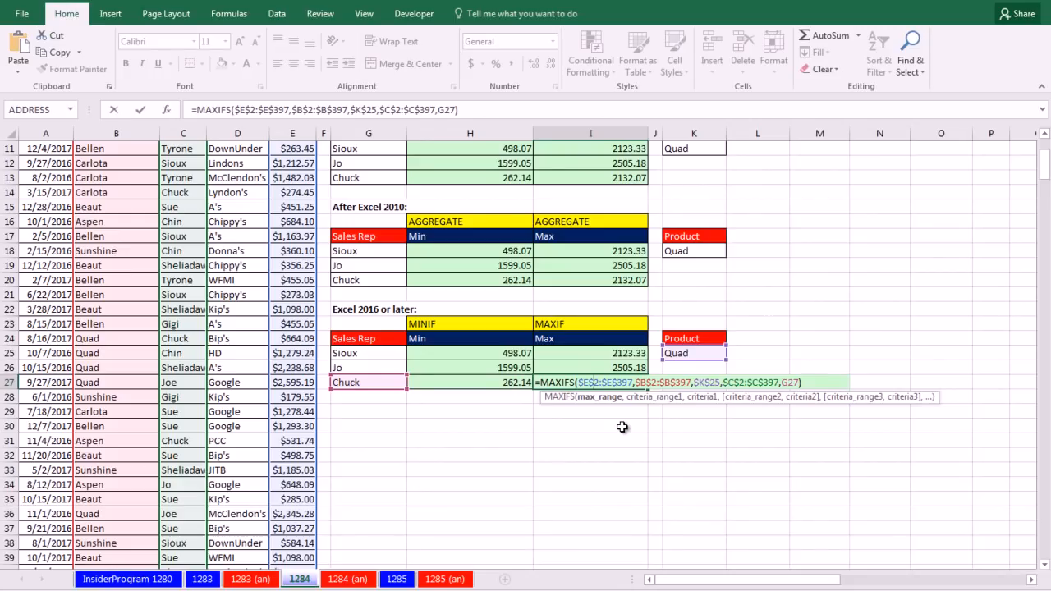
key(Escape)
Create a PivotTable from the sales data in A1:E397, placed on the existing worksheet at M10
scroll(620, 420, up, 4)
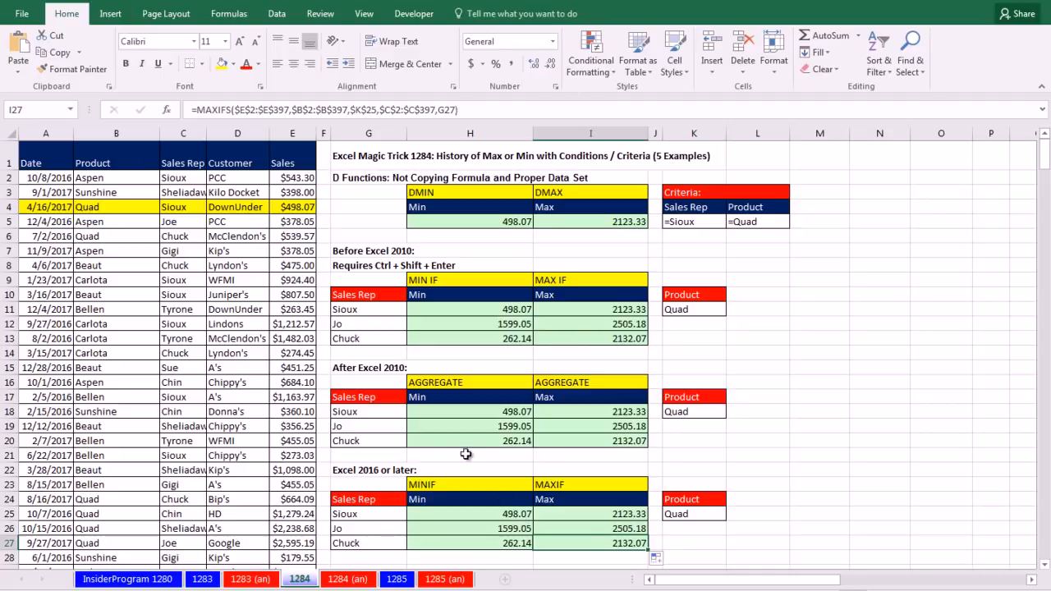
click(198, 192)
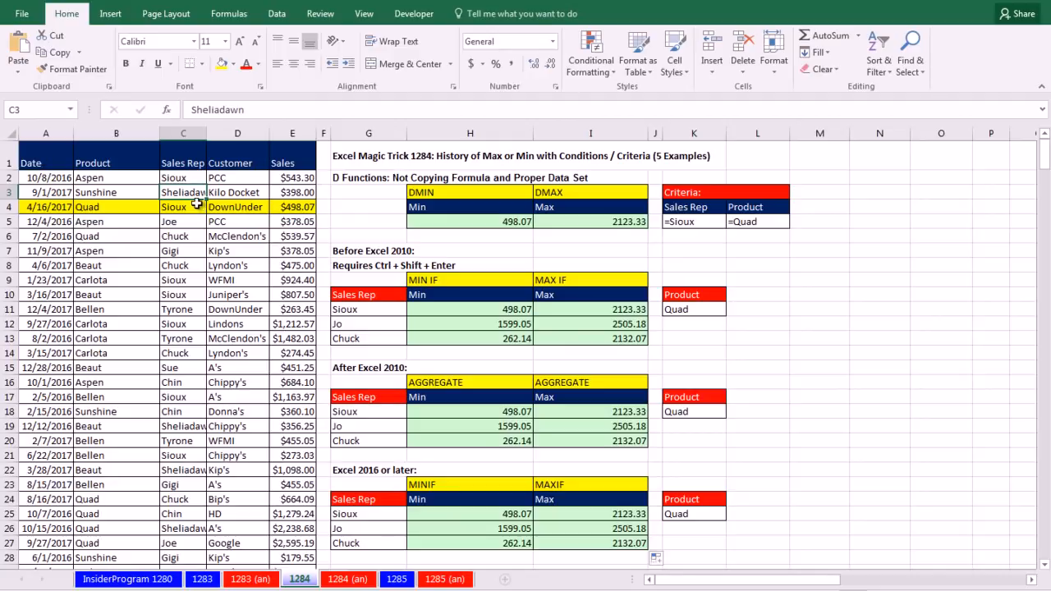
click(110, 13)
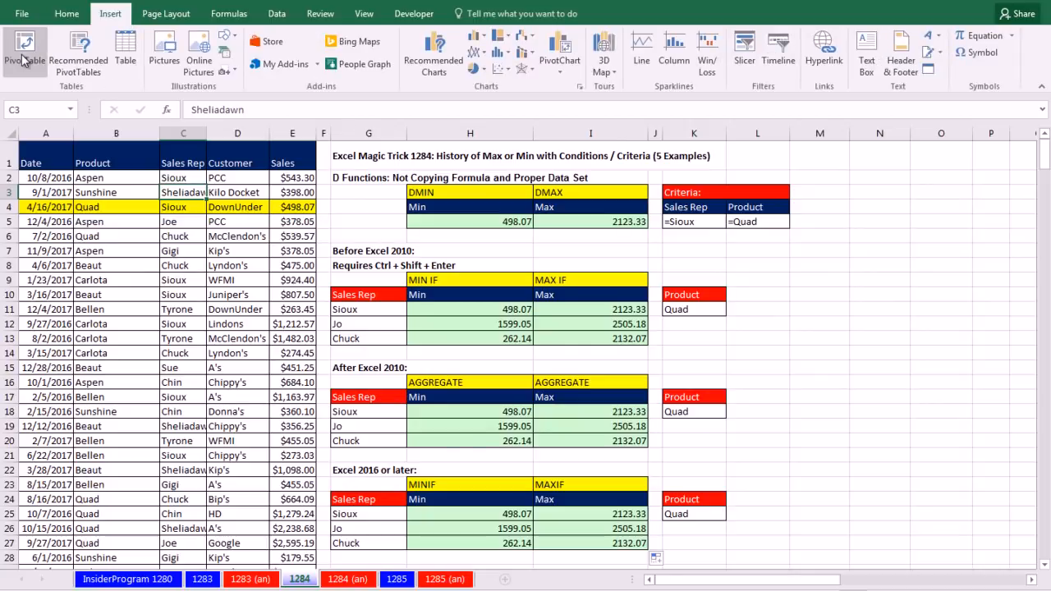
key(alt)
key(n)
key(v)
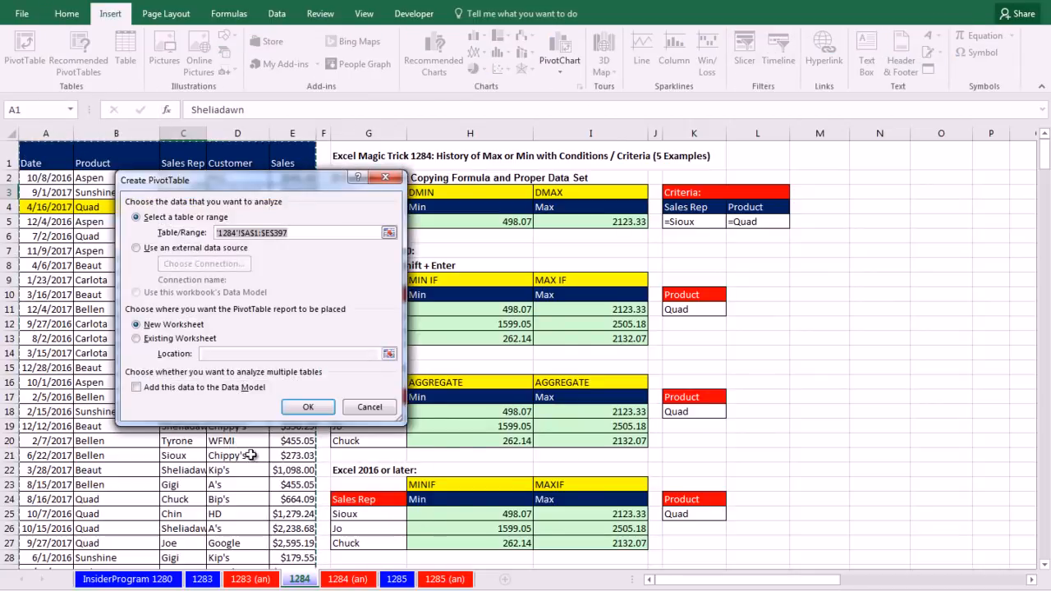
click(137, 339)
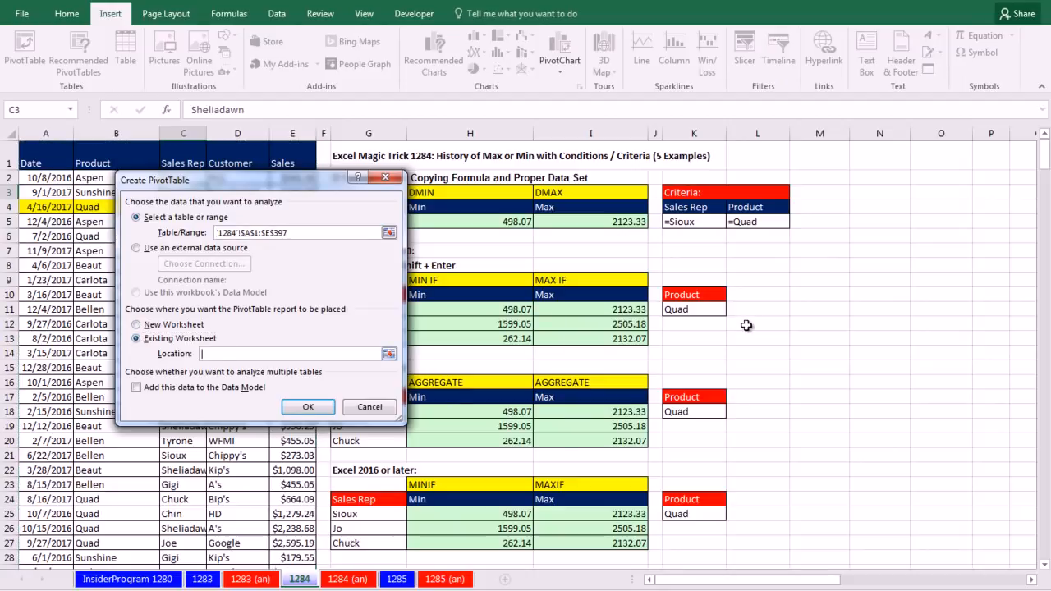
click(804, 296)
click(327, 406)
Add Sales Rep to the PivotTable's rows and show the report in tabular form
drag(671, 580, 725, 585)
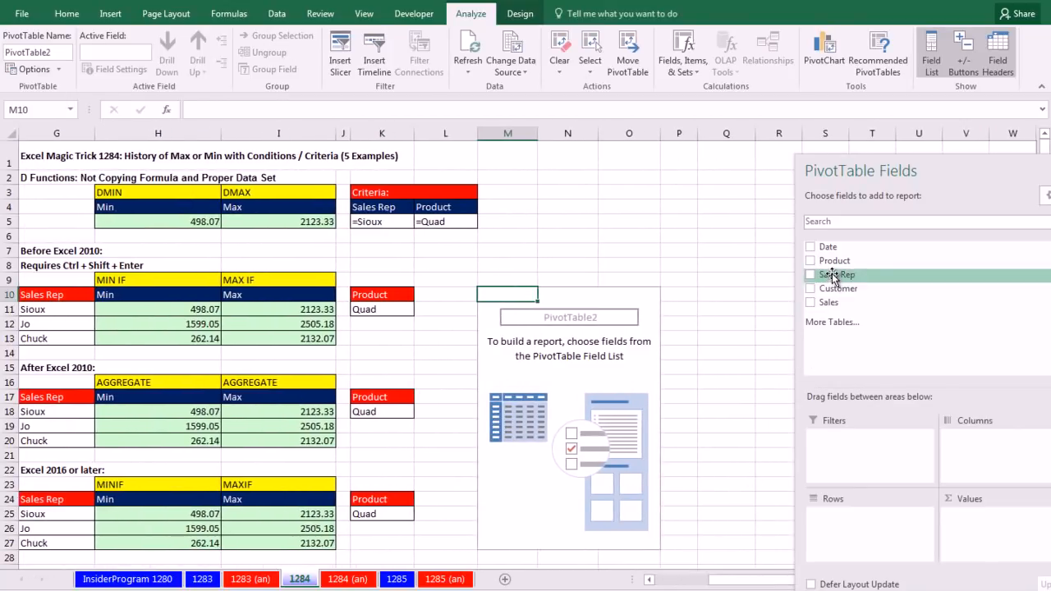
drag(833, 278, 848, 531)
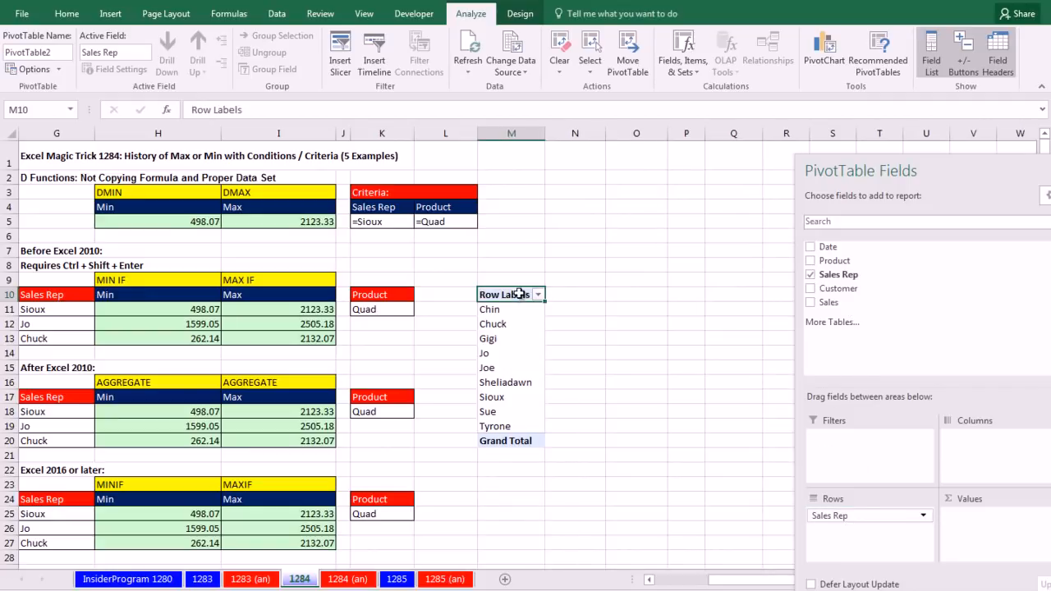
click(519, 13)
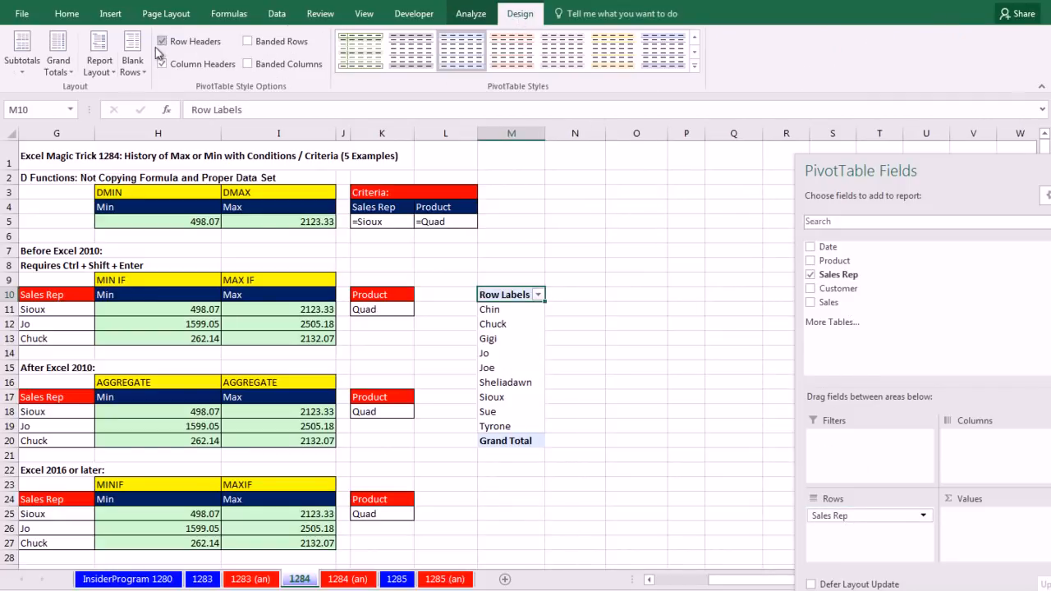
click(99, 60)
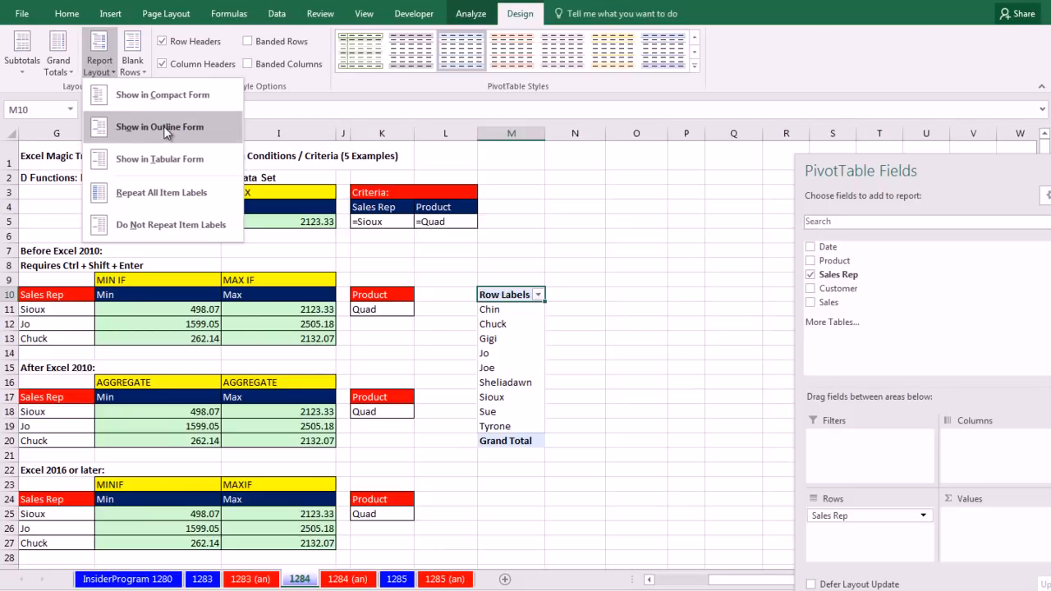
click(170, 165)
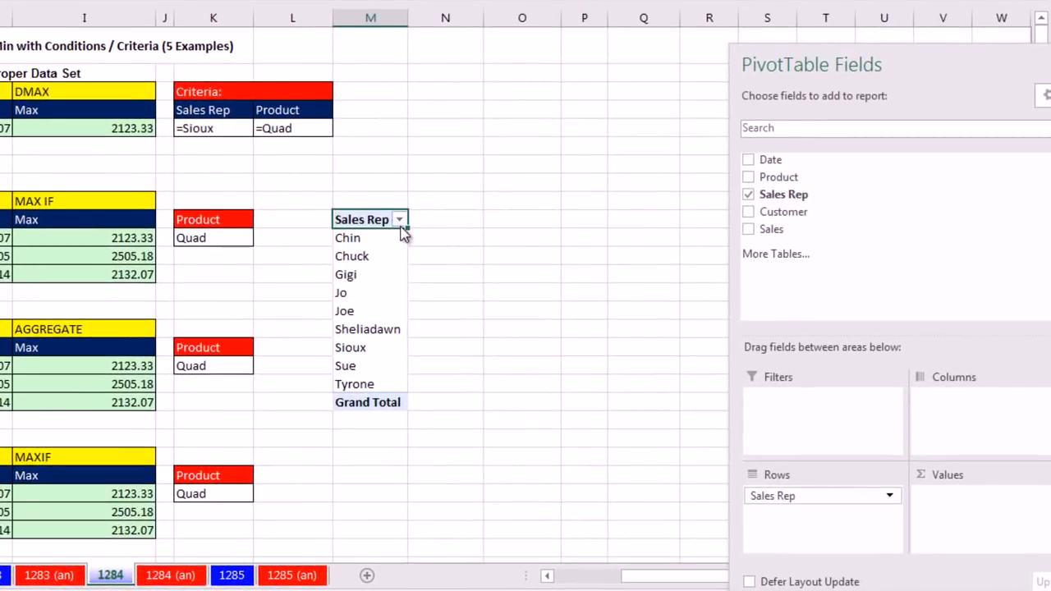
Filter the PivotTable's Sales Rep field to the three reps used in the formula tables, and add Product as a report filter
click(400, 220)
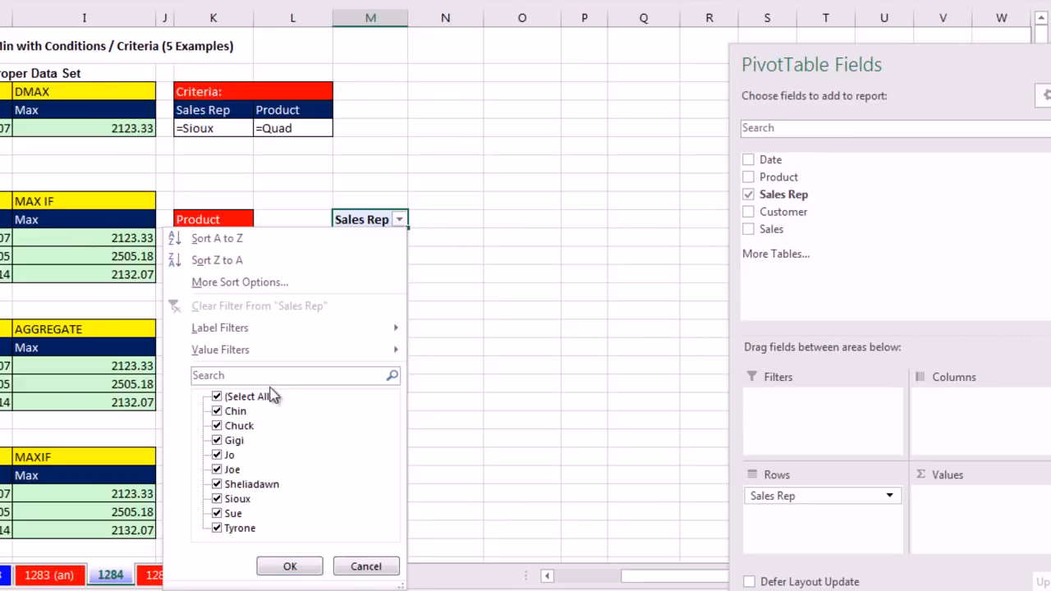
click(217, 397)
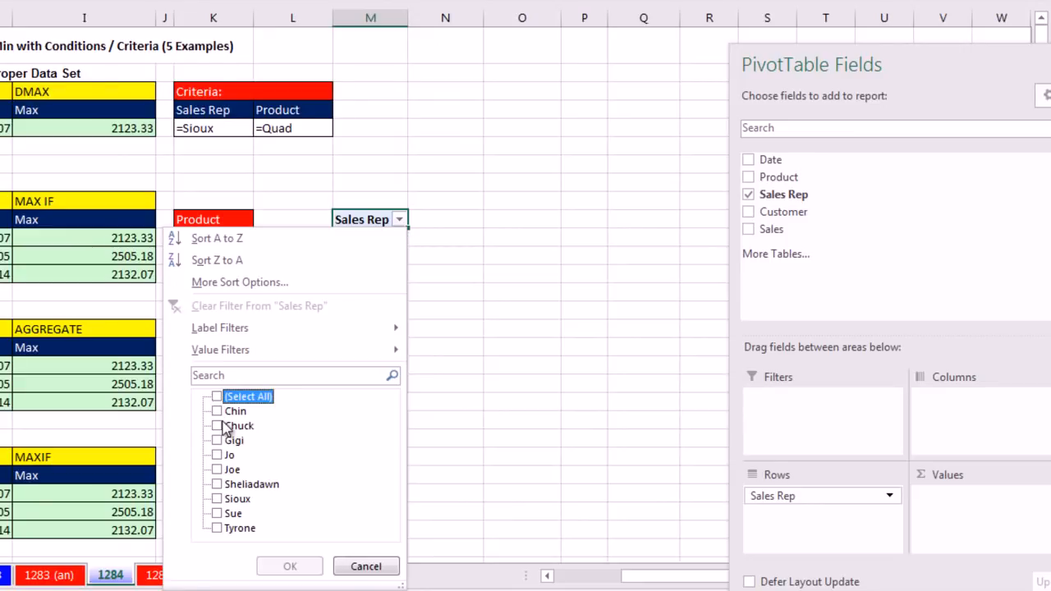
click(222, 427)
click(222, 457)
click(217, 499)
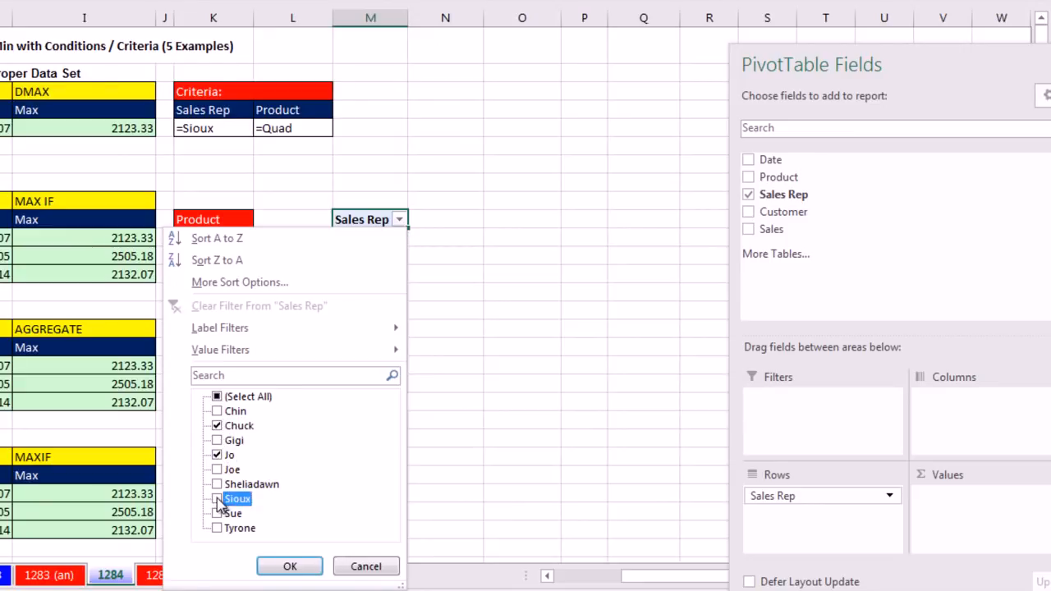
click(285, 568)
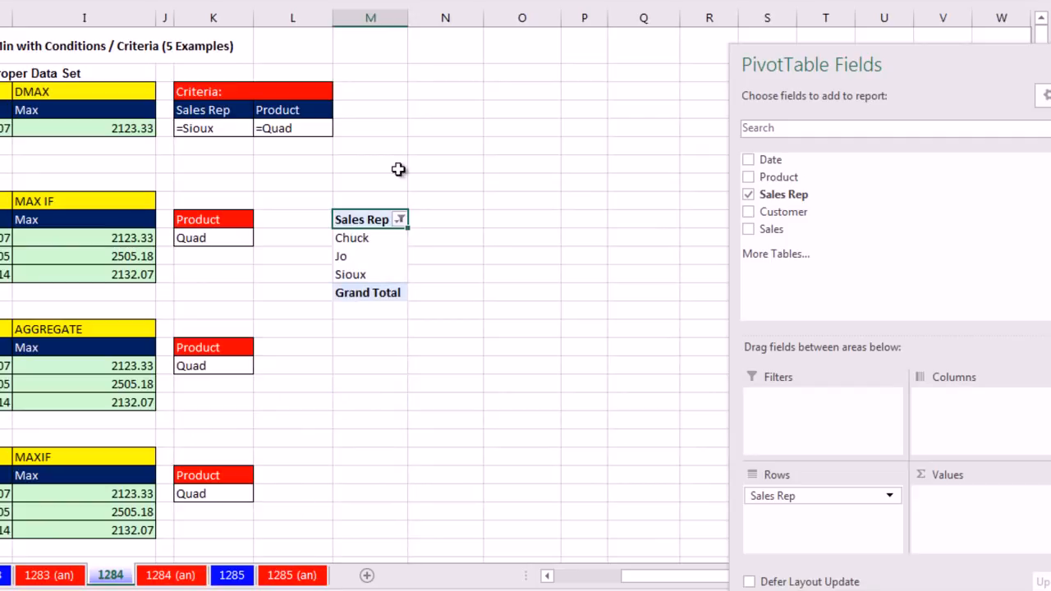
drag(779, 176, 772, 392)
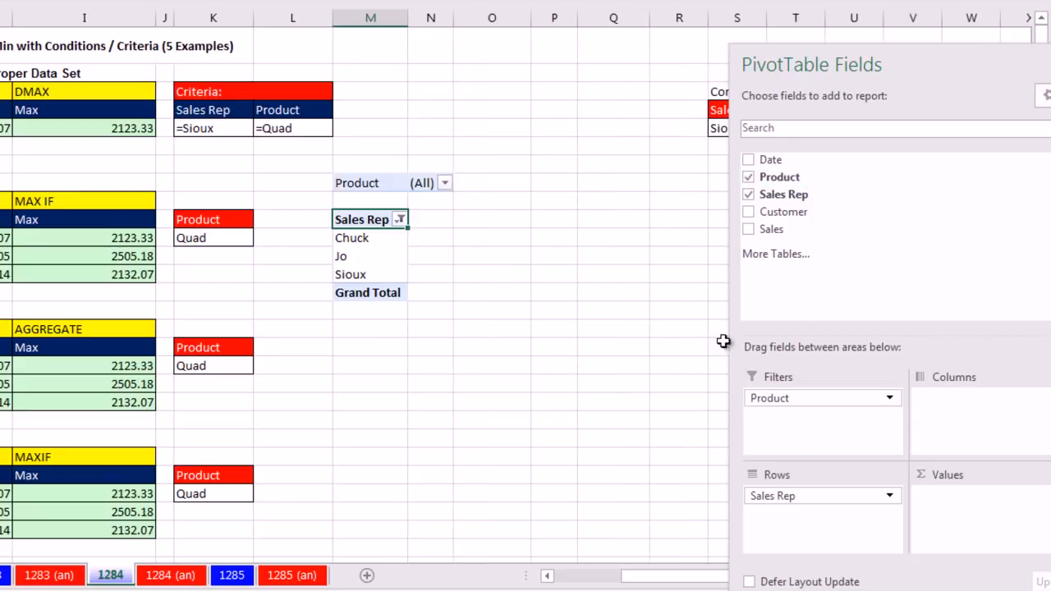
Filter the PivotTable's Product report filter to Quad and add the Sales field to the values area twice
click(444, 184)
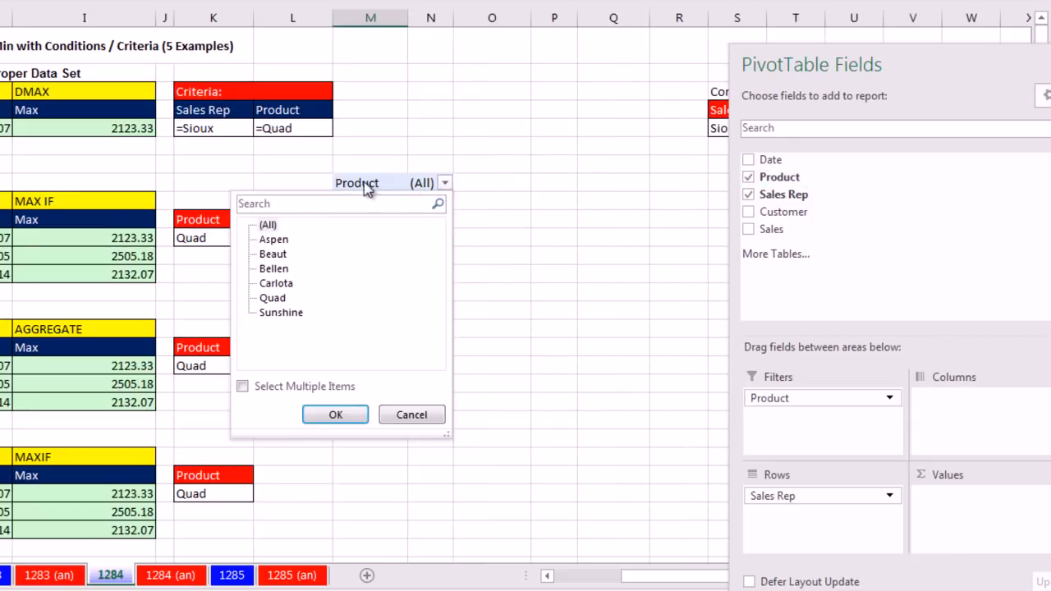
click(272, 298)
click(335, 417)
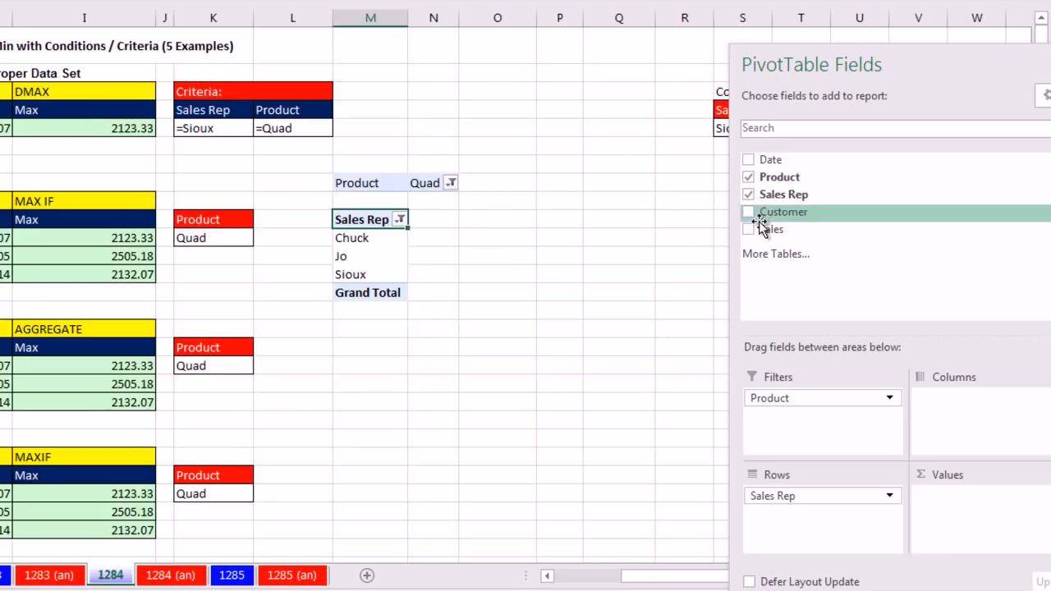
drag(774, 228, 940, 493)
drag(771, 225, 928, 518)
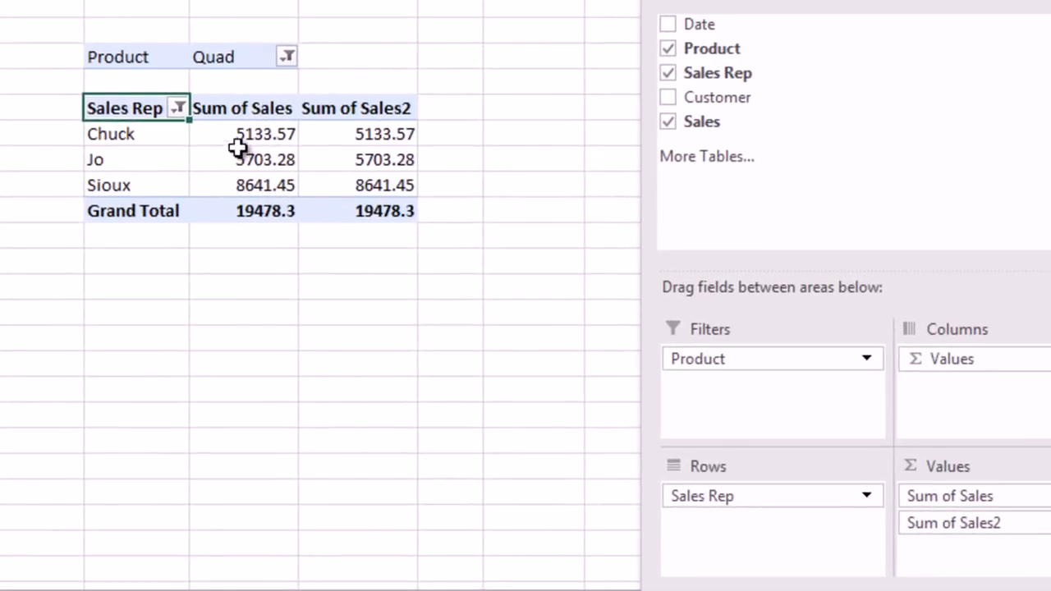
Summarize the PivotTable's first Sales value column by Min
right_click(215, 136)
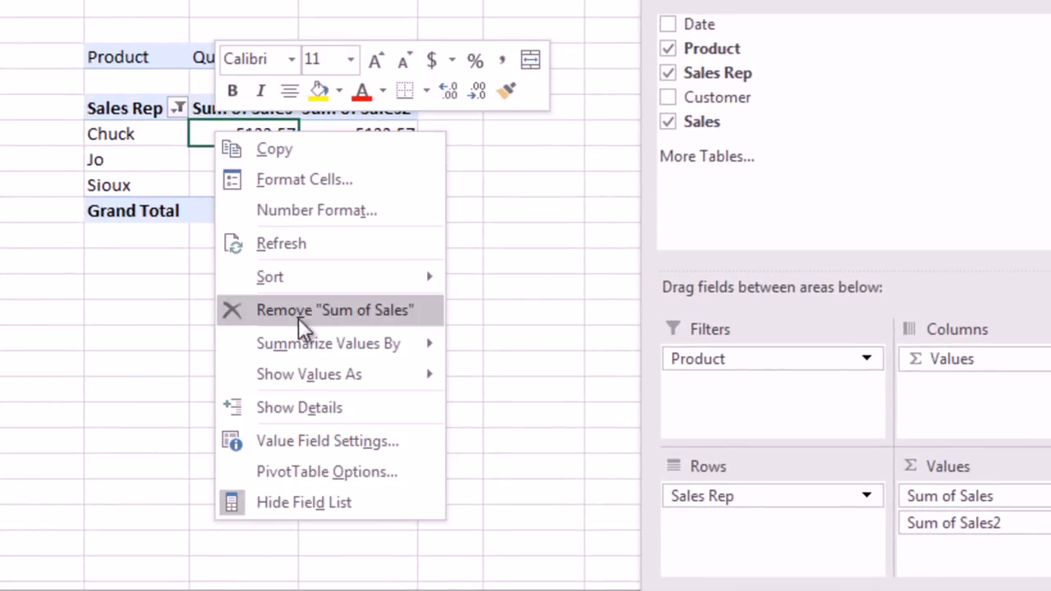
mouse_move(315, 352)
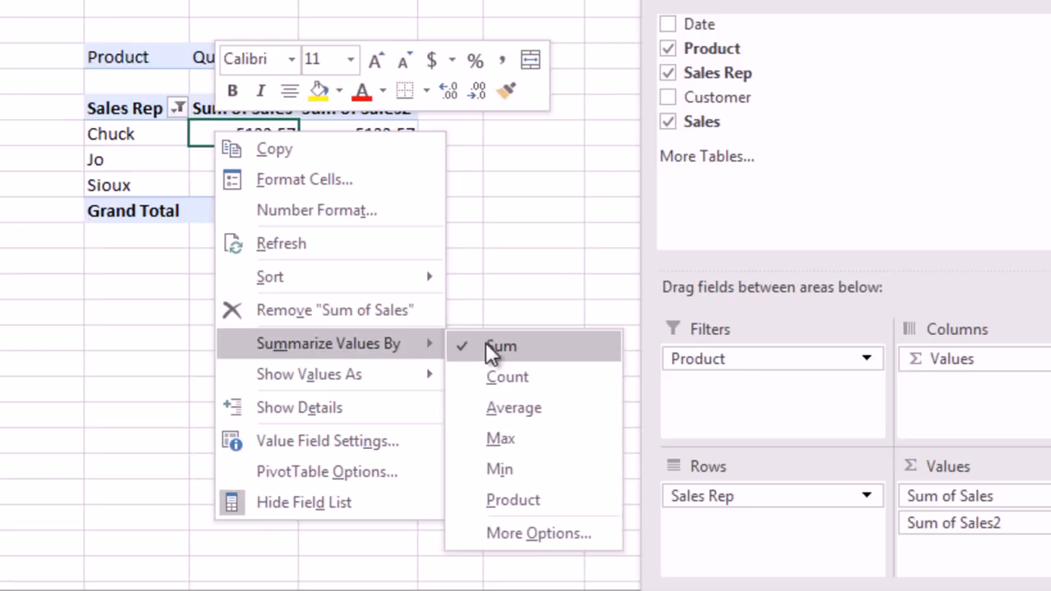
click(515, 469)
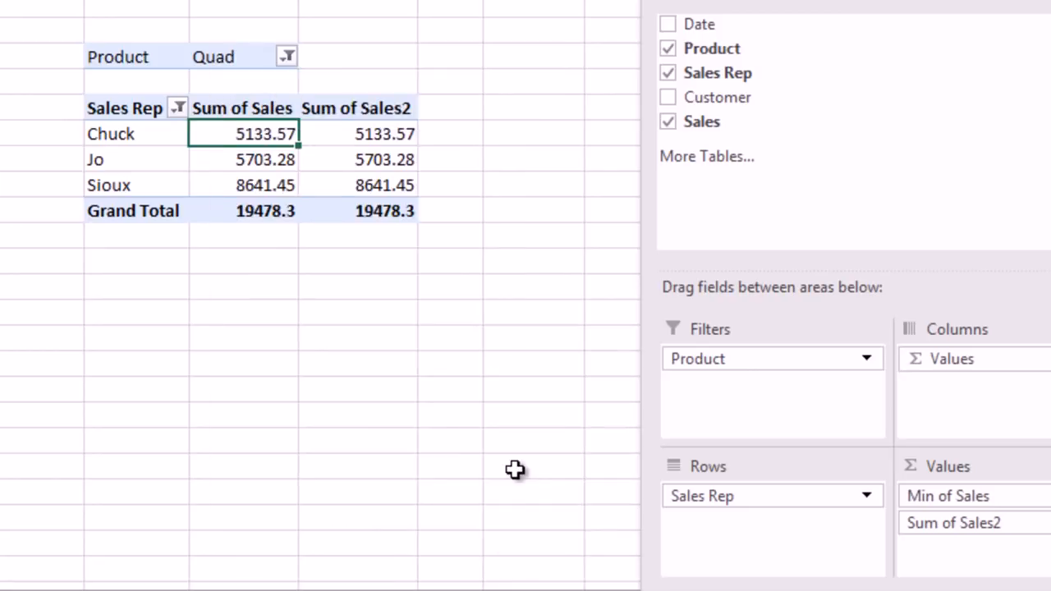
Summarize the second Sales value column by Max and name it Max of Sales
right_click(336, 107)
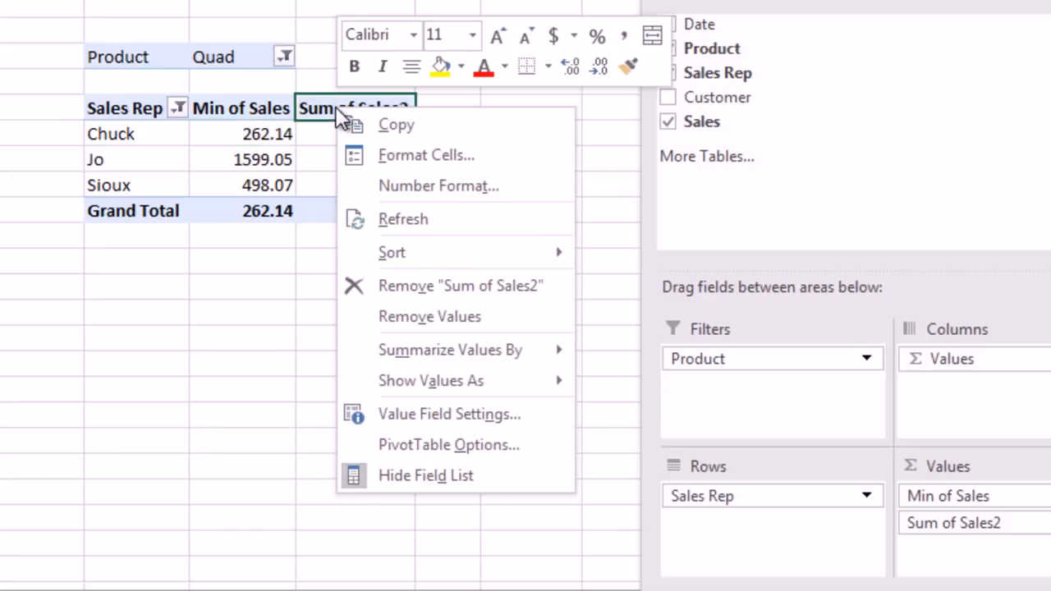
click(429, 414)
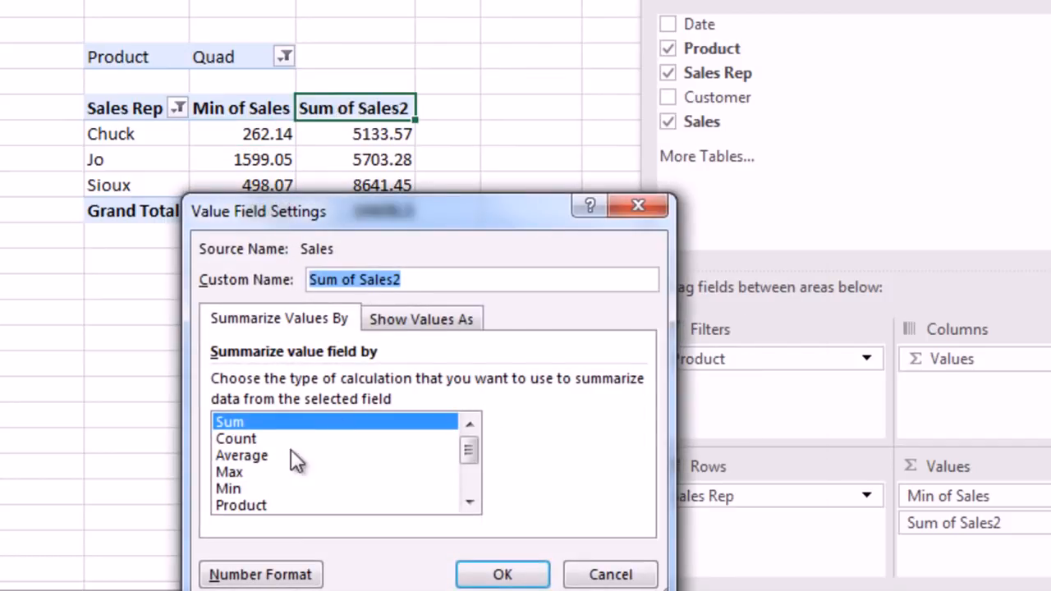
click(230, 472)
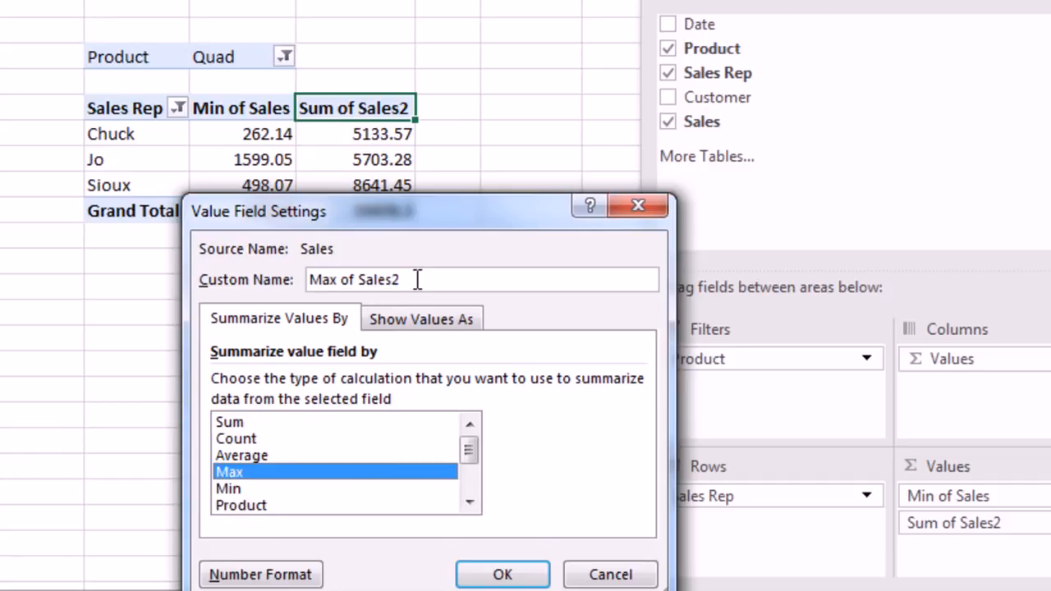
click(503, 574)
click(273, 334)
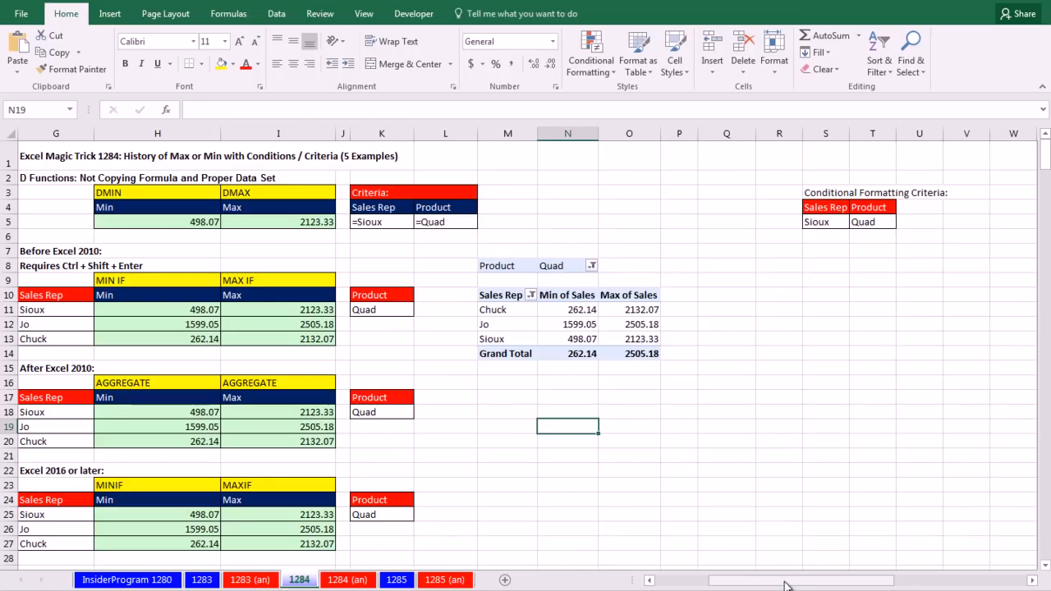
Review the DMIN, MIN IF, AGGREGATE and MINIFS formulas in H5, H11, H18 and H25 alongside the PivotTable, leaving them unedited
drag(786, 585, 709, 569)
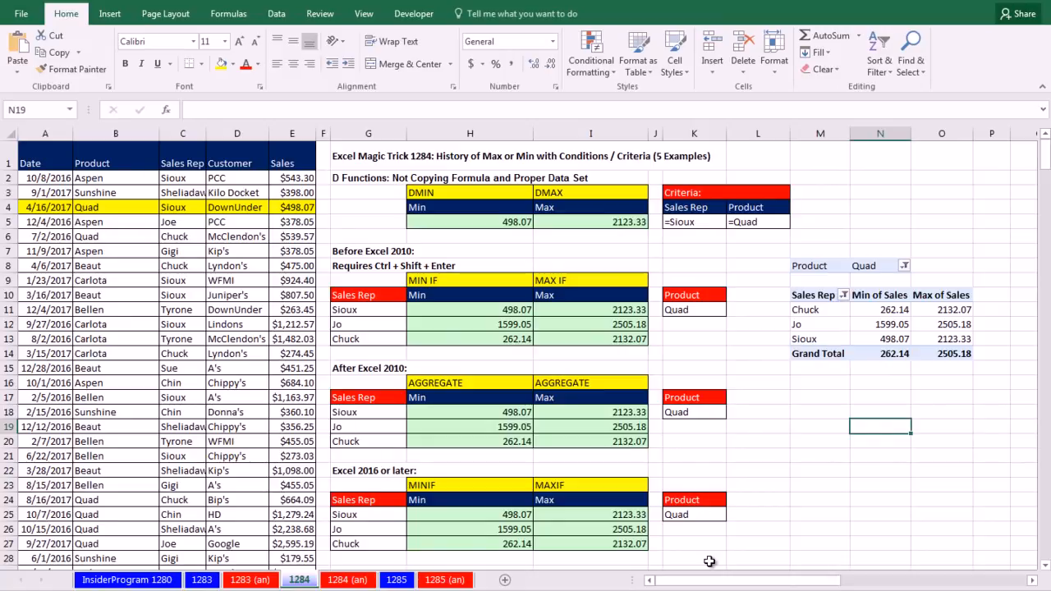
double_click(477, 223)
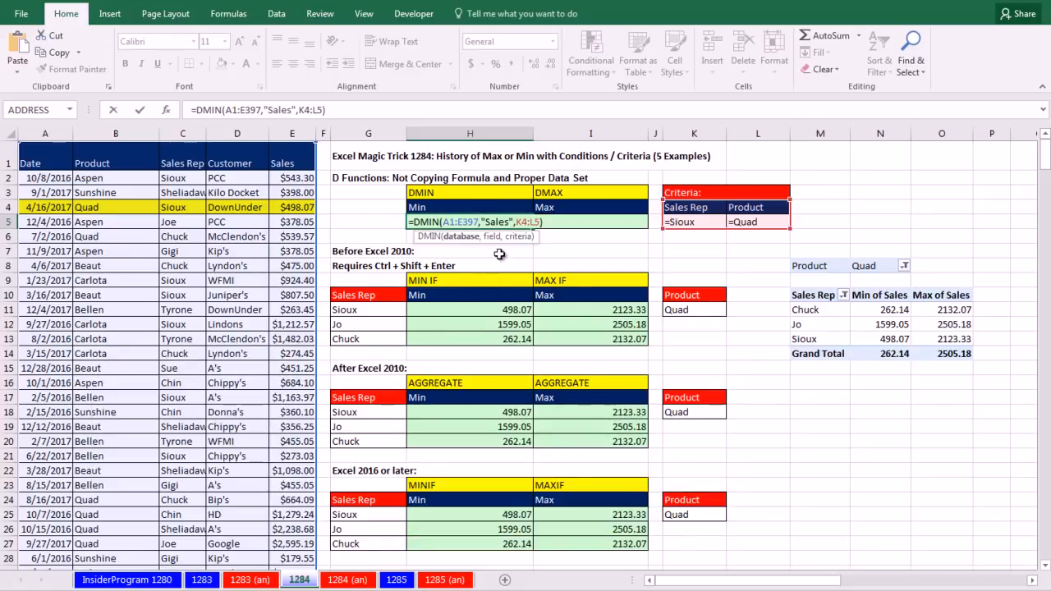
key(ctrl+Return)
double_click(452, 310)
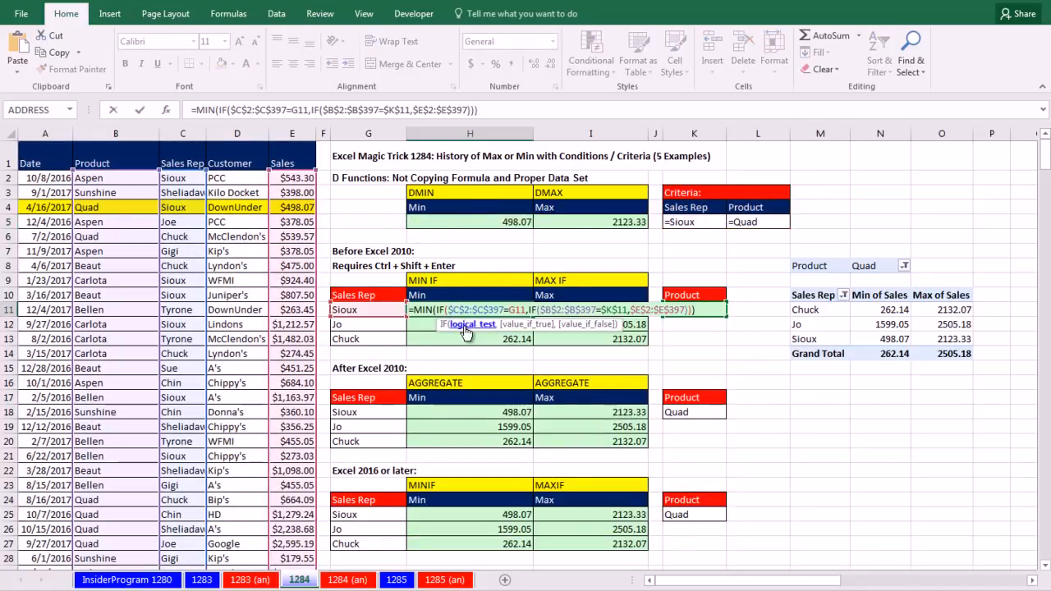
key(Escape)
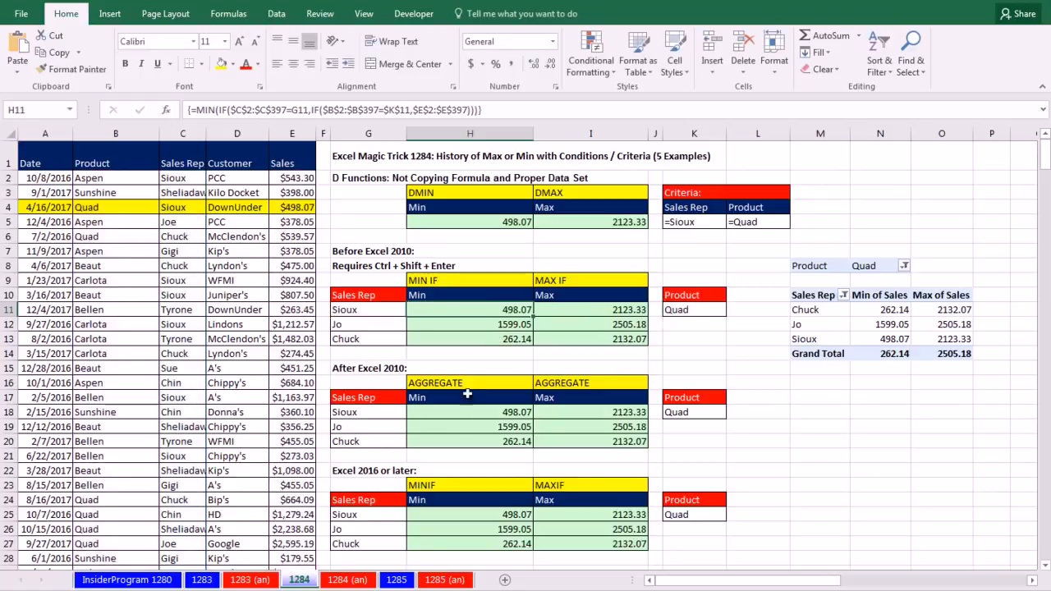
double_click(460, 412)
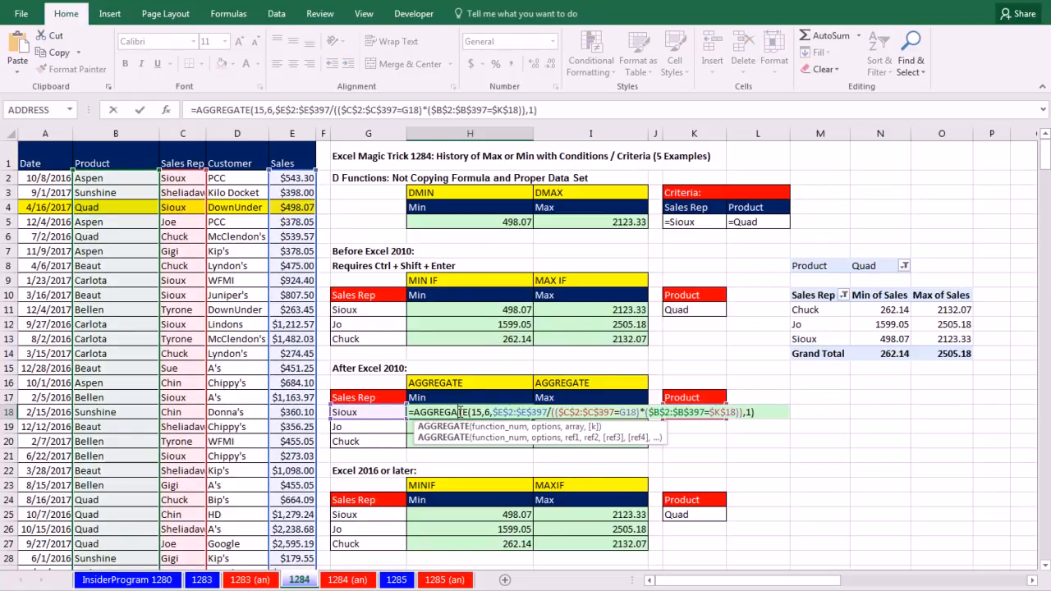
key(Escape)
double_click(457, 512)
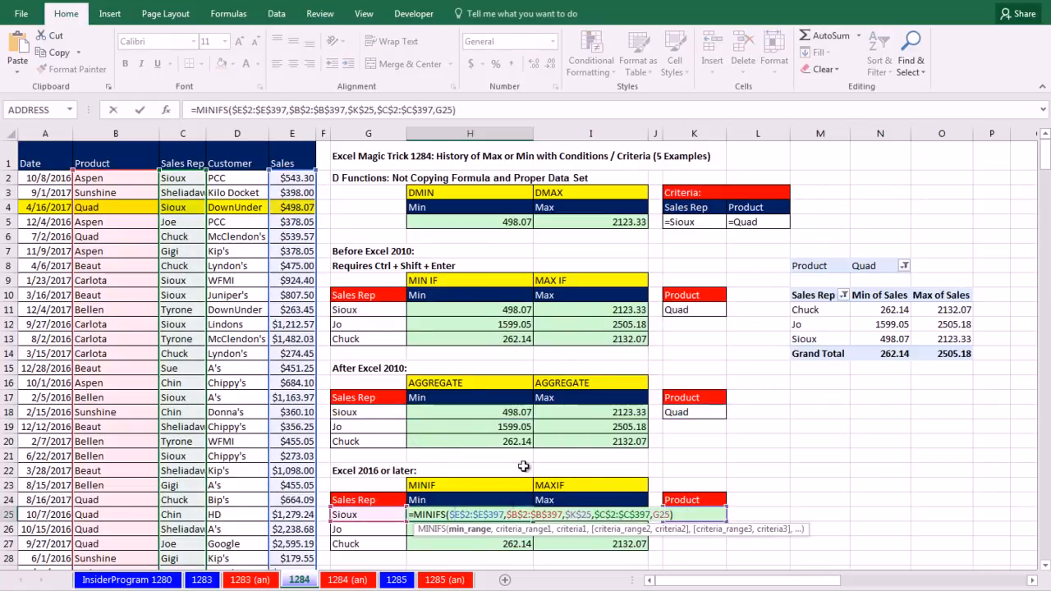
key(Escape)
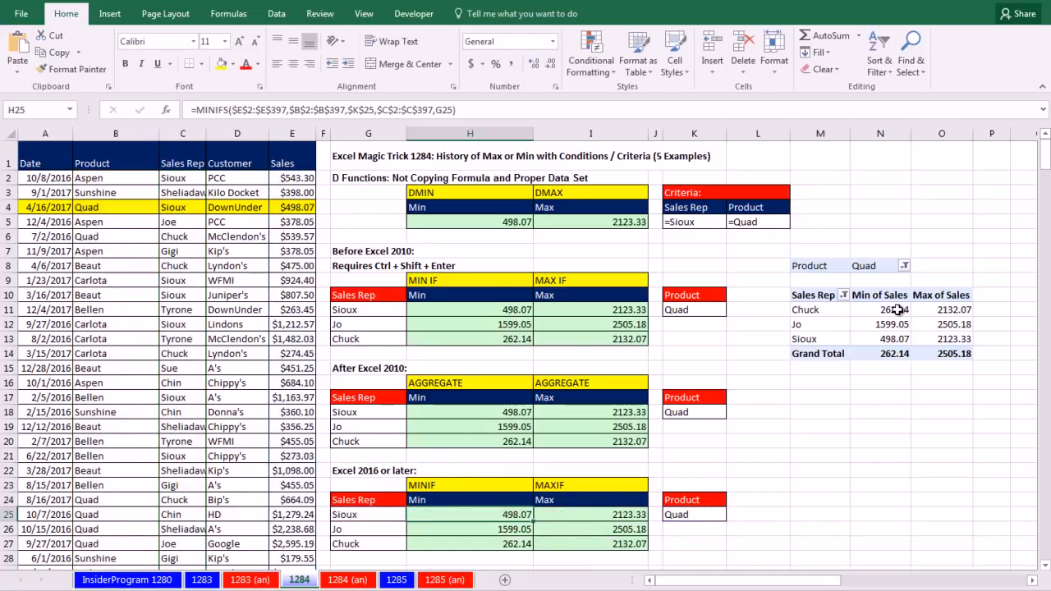
mouse_move(898, 309)
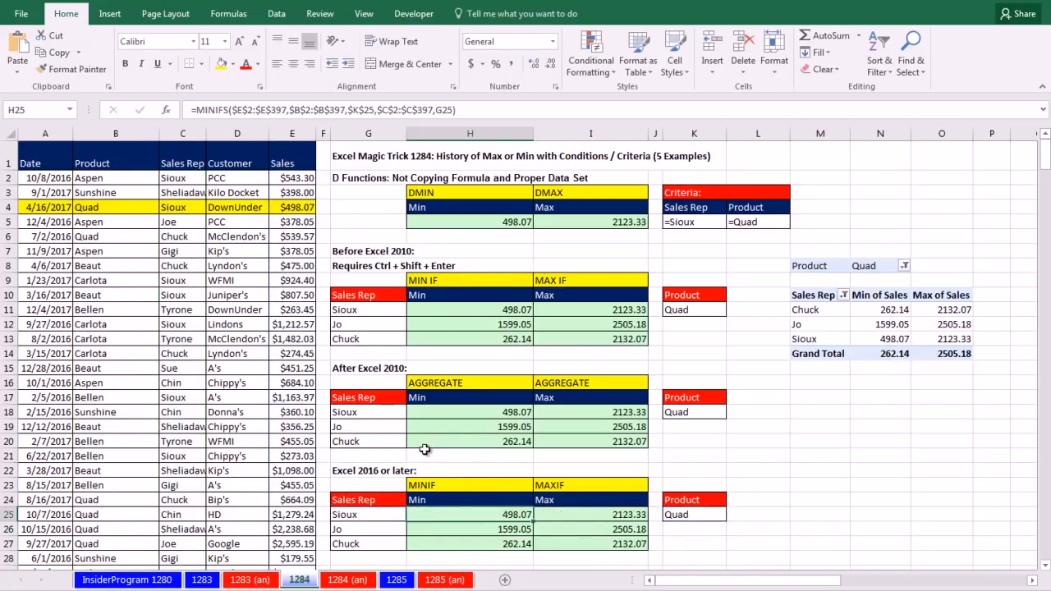